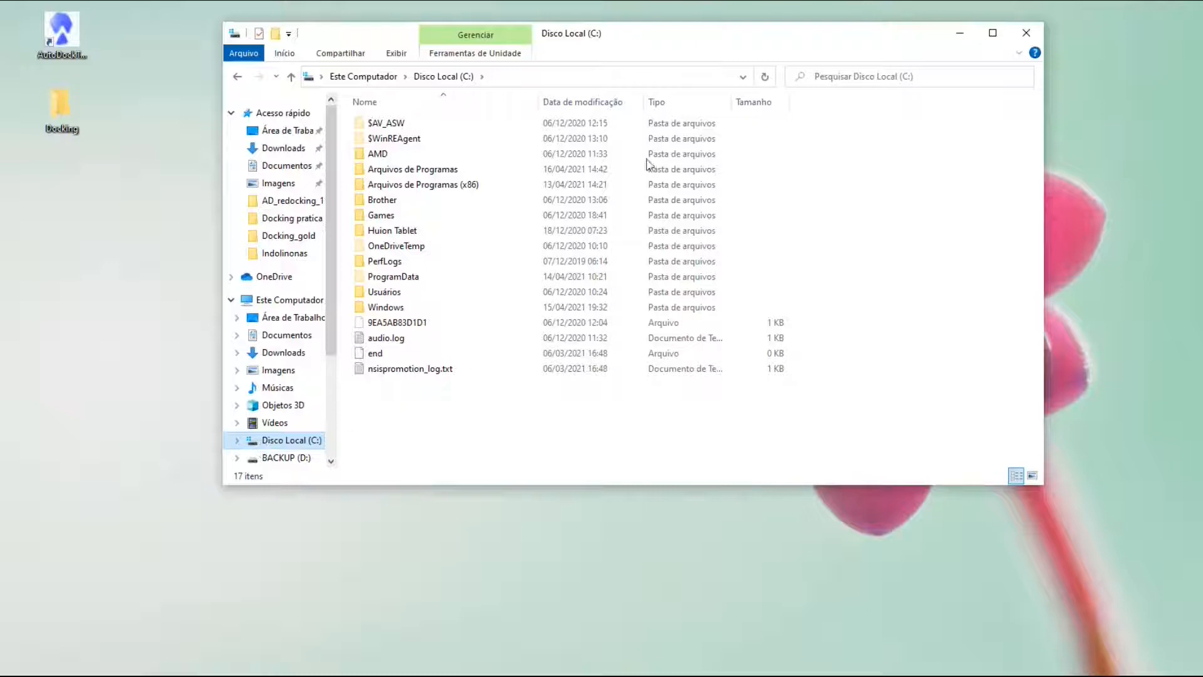
Browse to the Autodock 4.2.6 folder inside The Scripps Research Institute in Arquivos de Programas (x86) on drive C
double_click(451, 186)
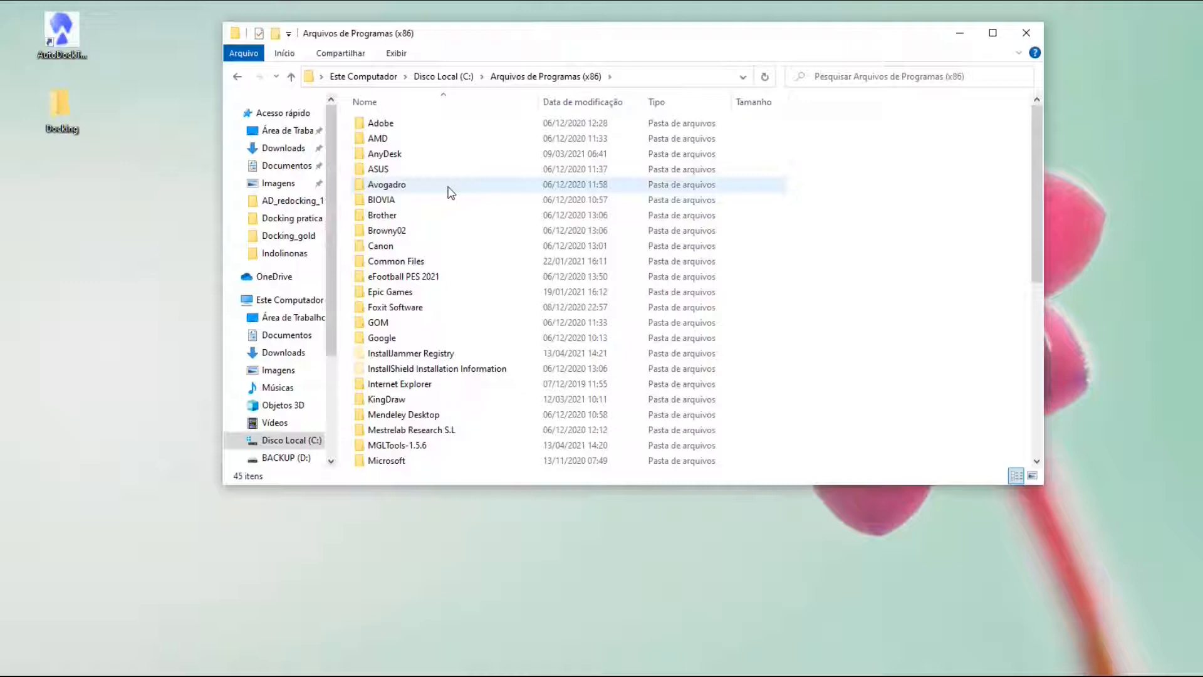
scroll(441, 225, "down", 7)
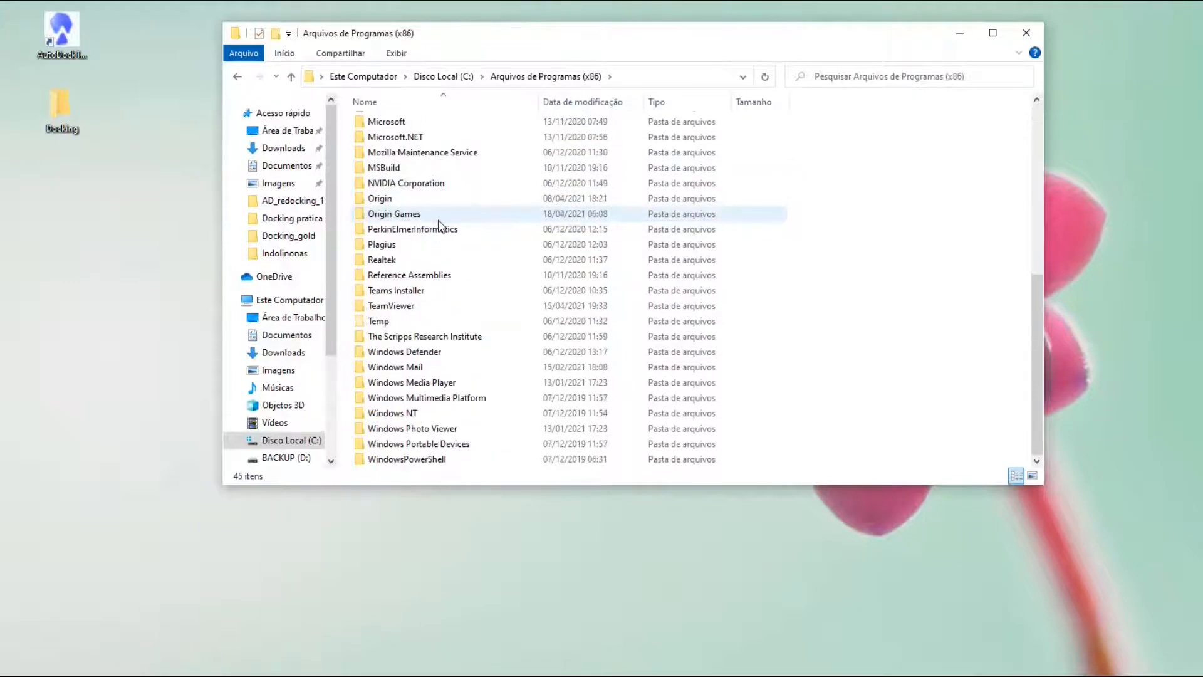
left_click(432, 341)
double_click(432, 341)
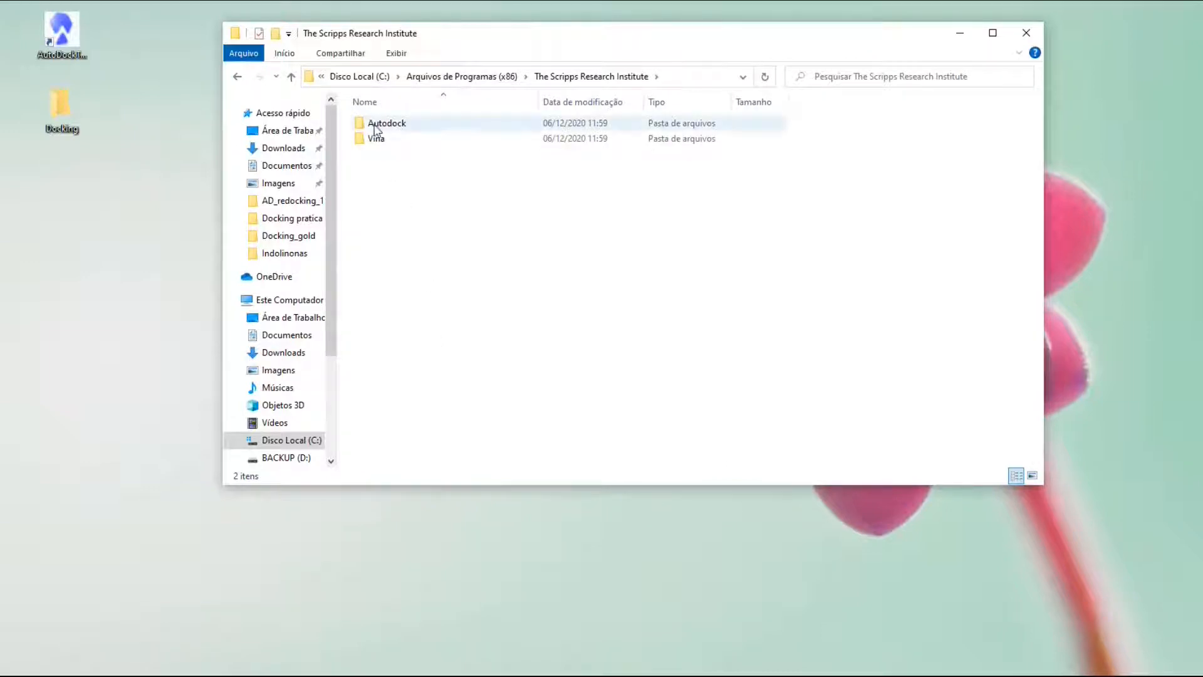
double_click(378, 124)
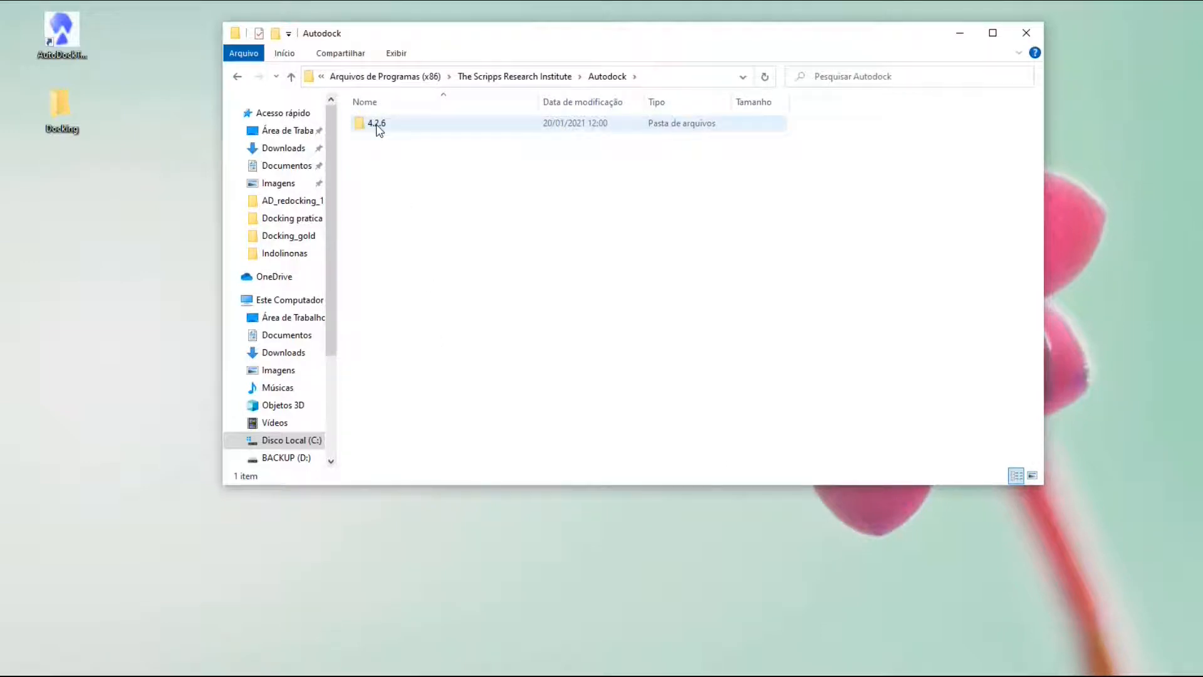
double_click(377, 123)
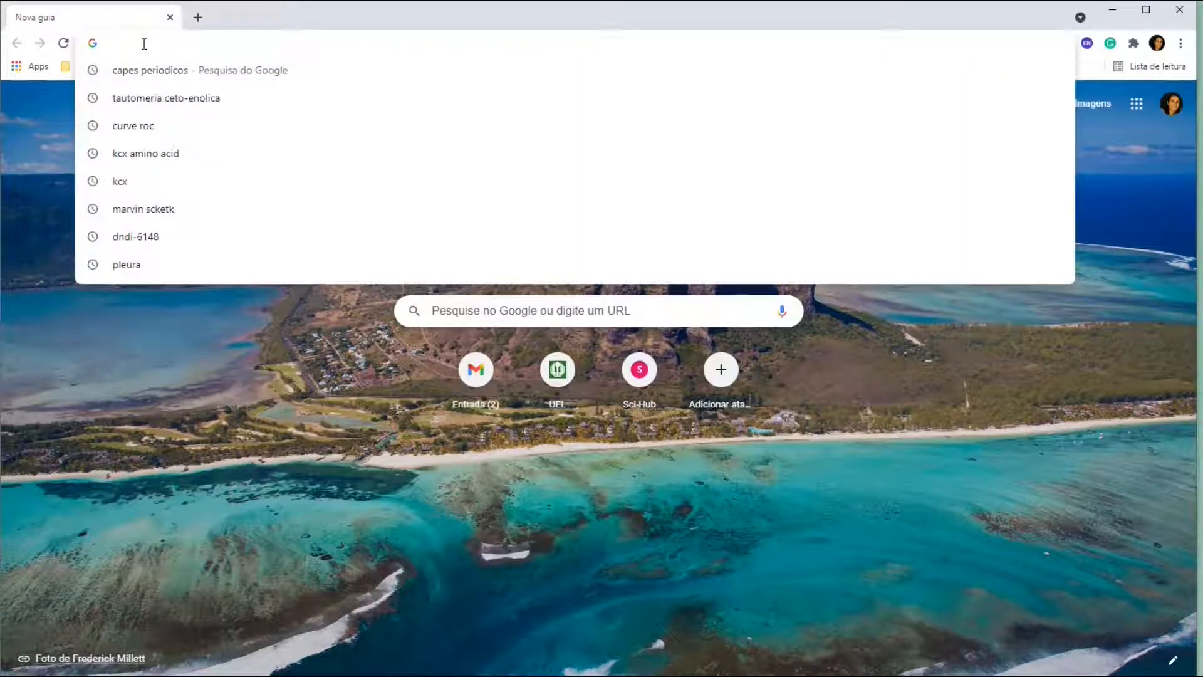
type("http://autodock.scripps.edu/resources/parameters/AD4.1_bound.dat/view")
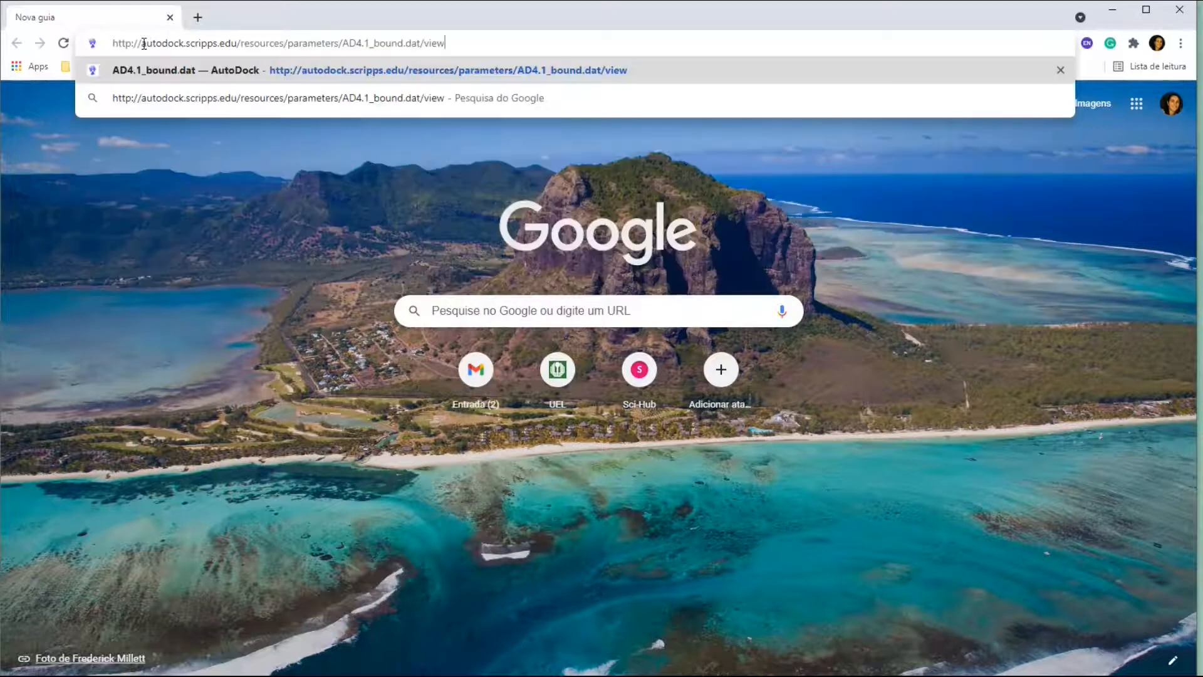
key("Return")
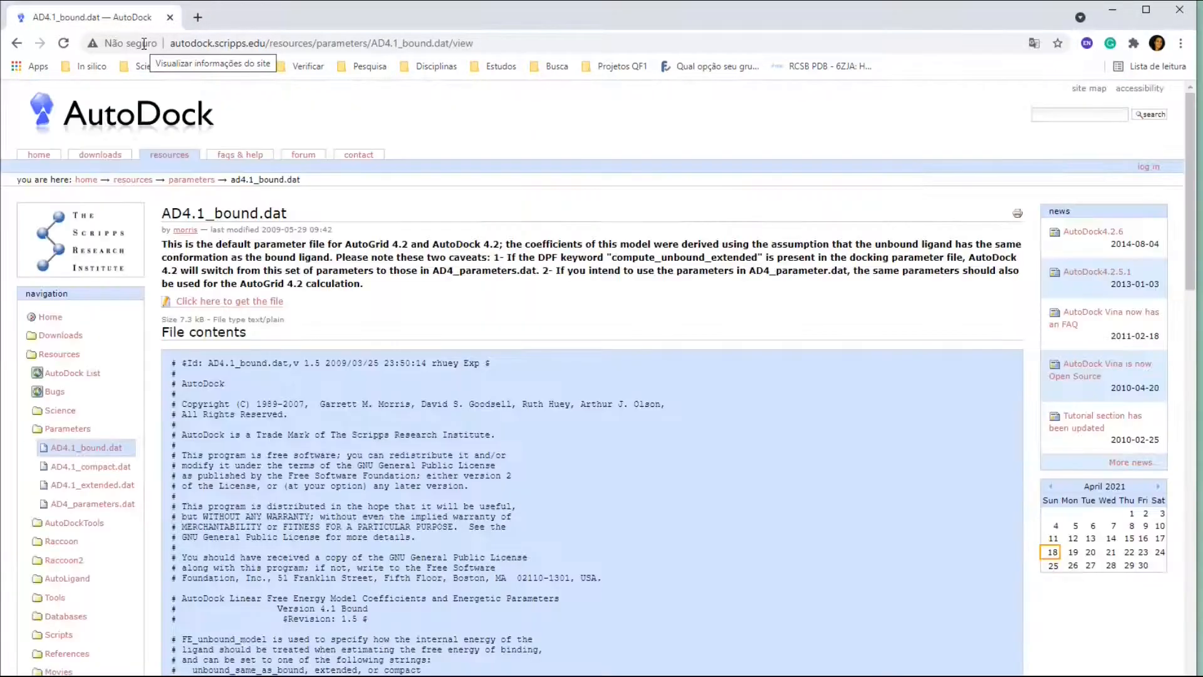
left_click(232, 308)
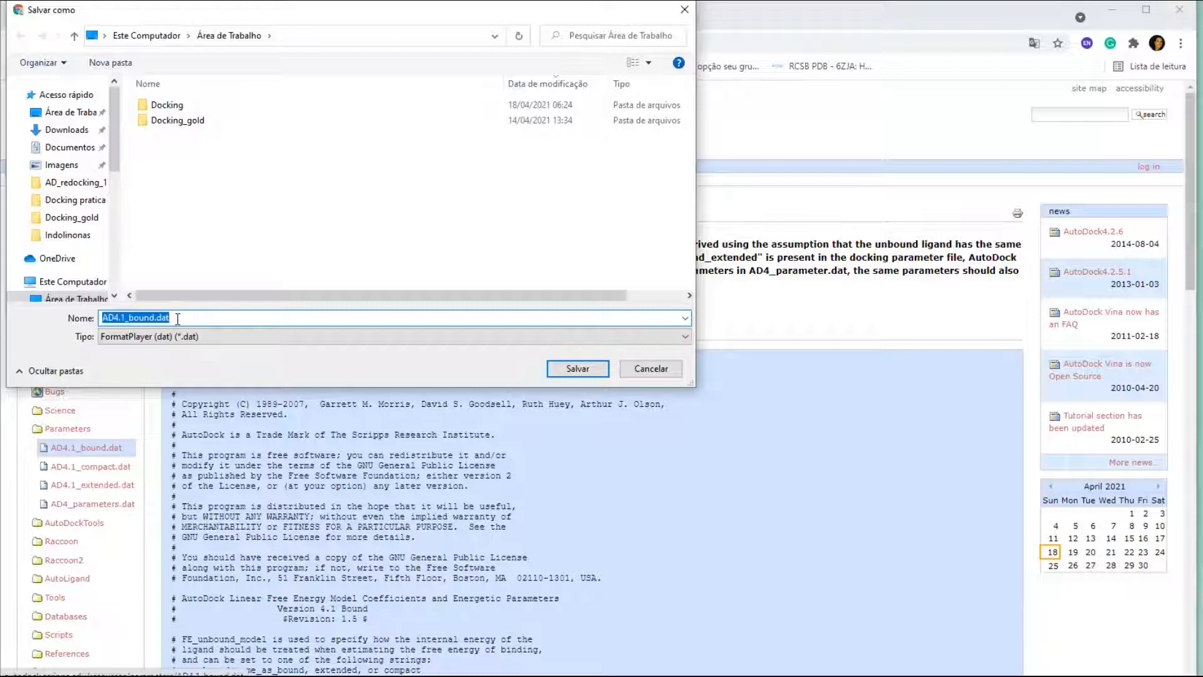
double_click(170, 105)
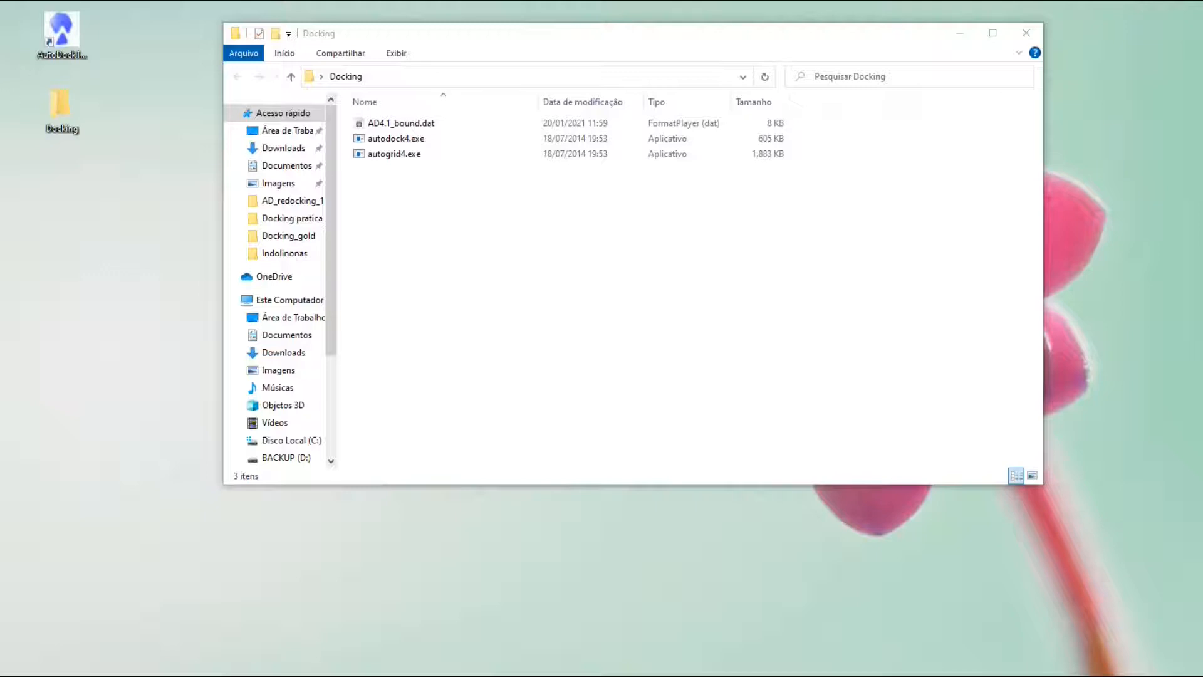
Add the files 7D1M_ori.pdb and K36401_A.mol2 to the Docking folder
left_click_drag(137, 25, 381, 213)
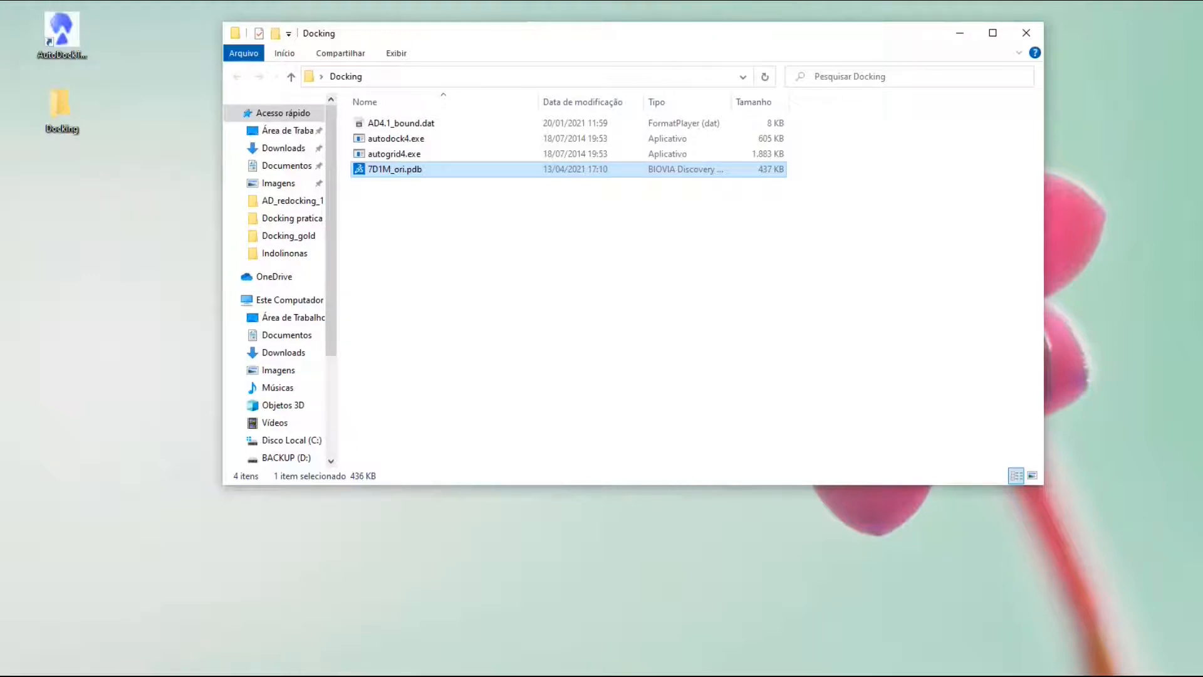
left_click_drag(112, 33, 385, 236)
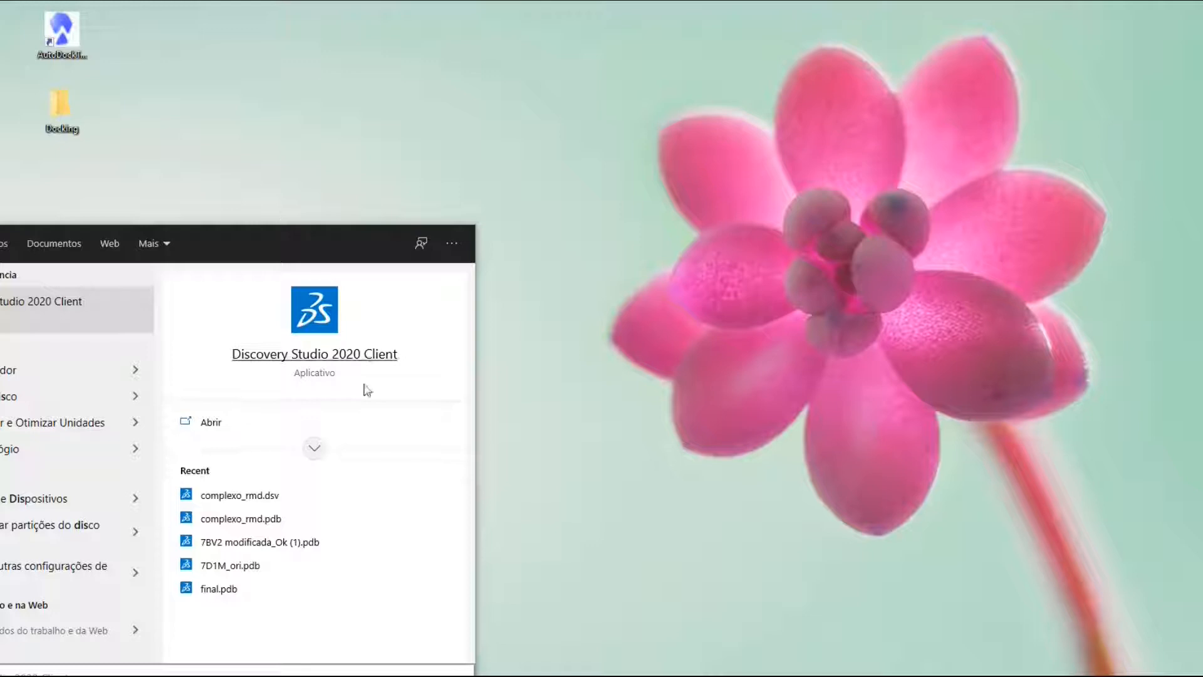
Launch Discovery Studio 2020 Client and open 7D1M_ori.pdb from the Docking folder
left_click(329, 354)
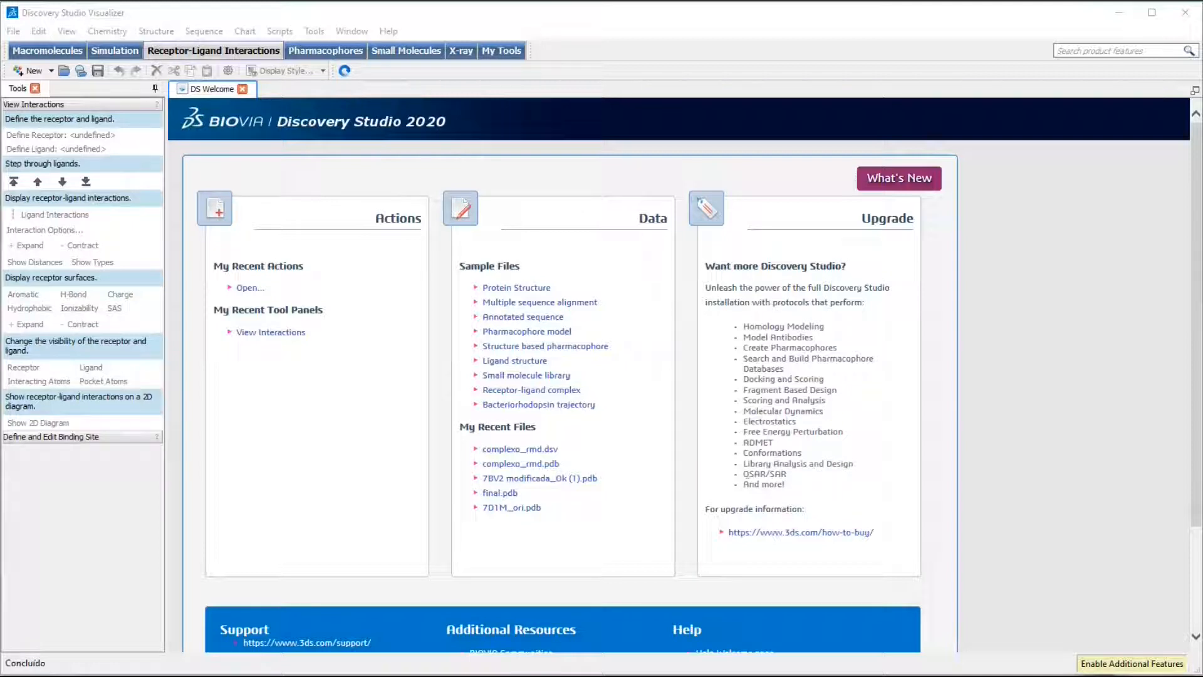
left_click(18, 34)
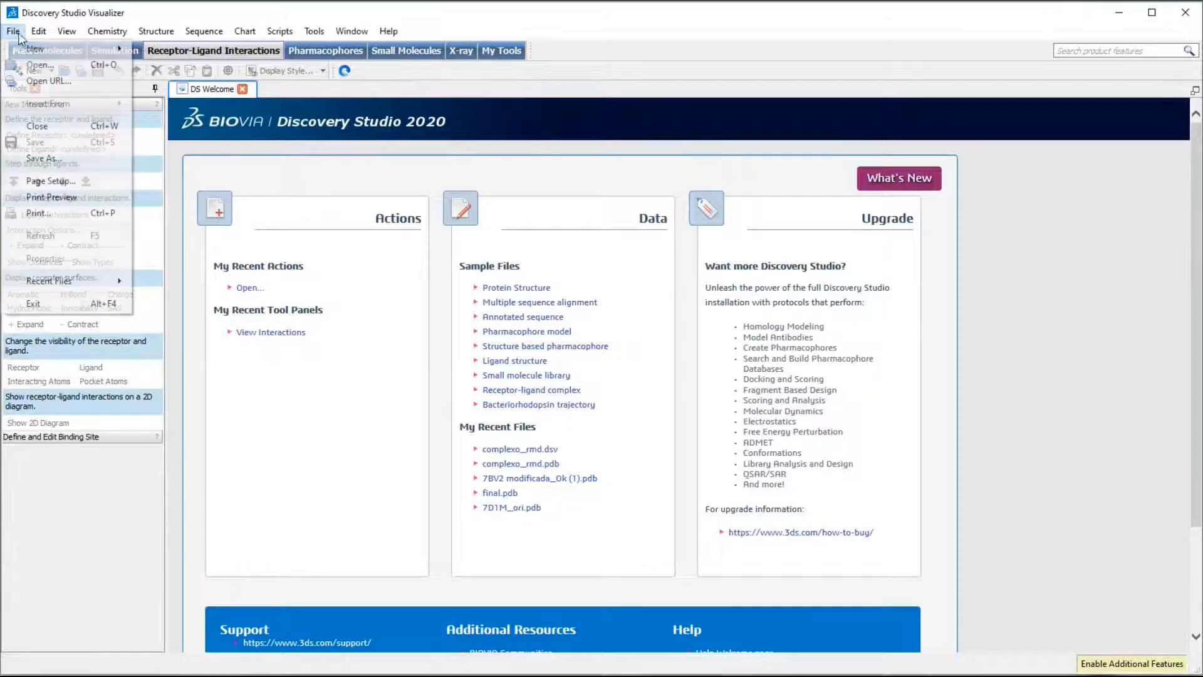
left_click(35, 68)
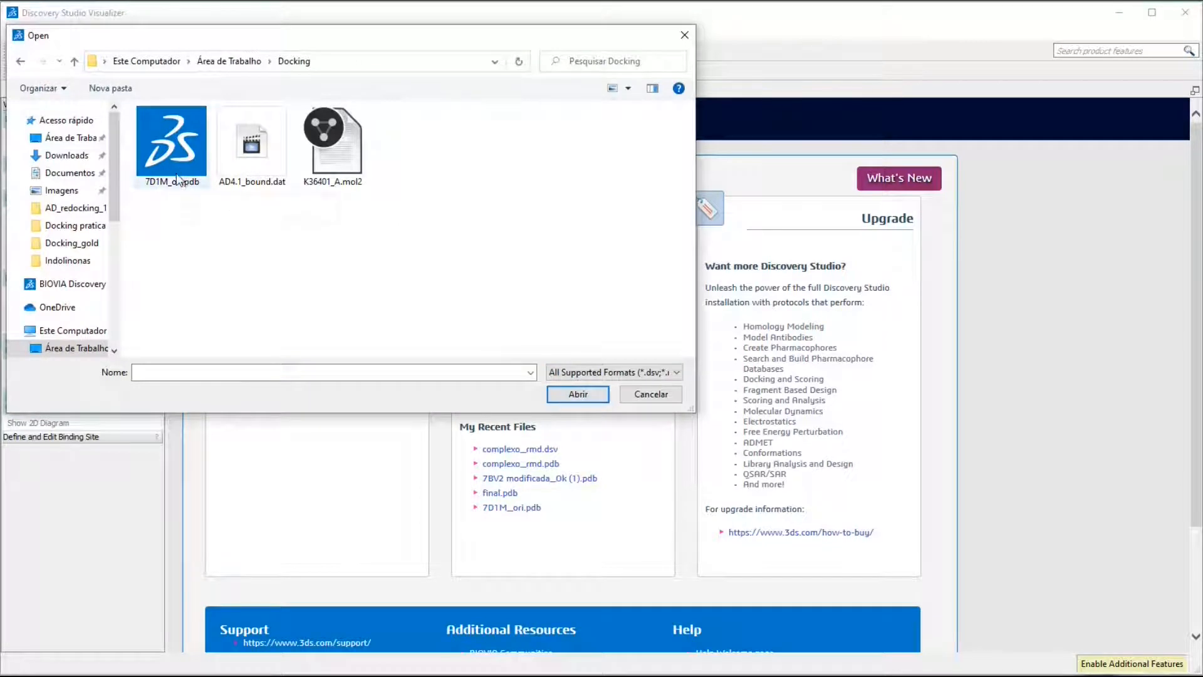
left_click(177, 180)
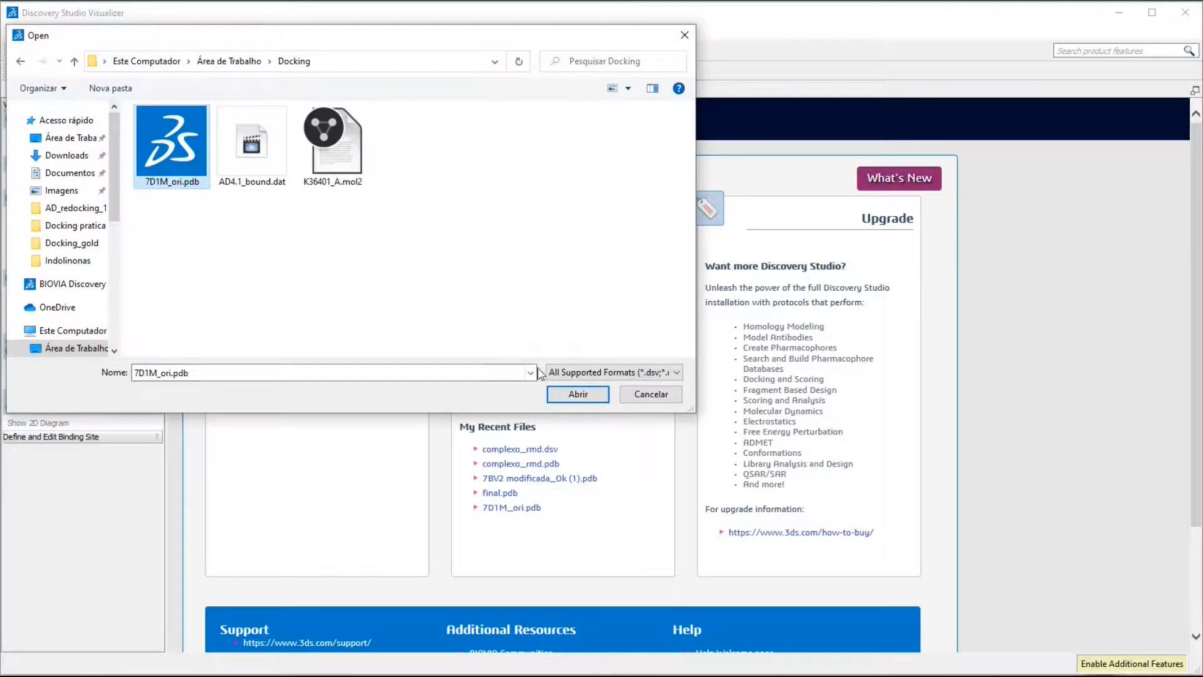
left_click(575, 392)
left_click_drag(596, 381, 833, 392)
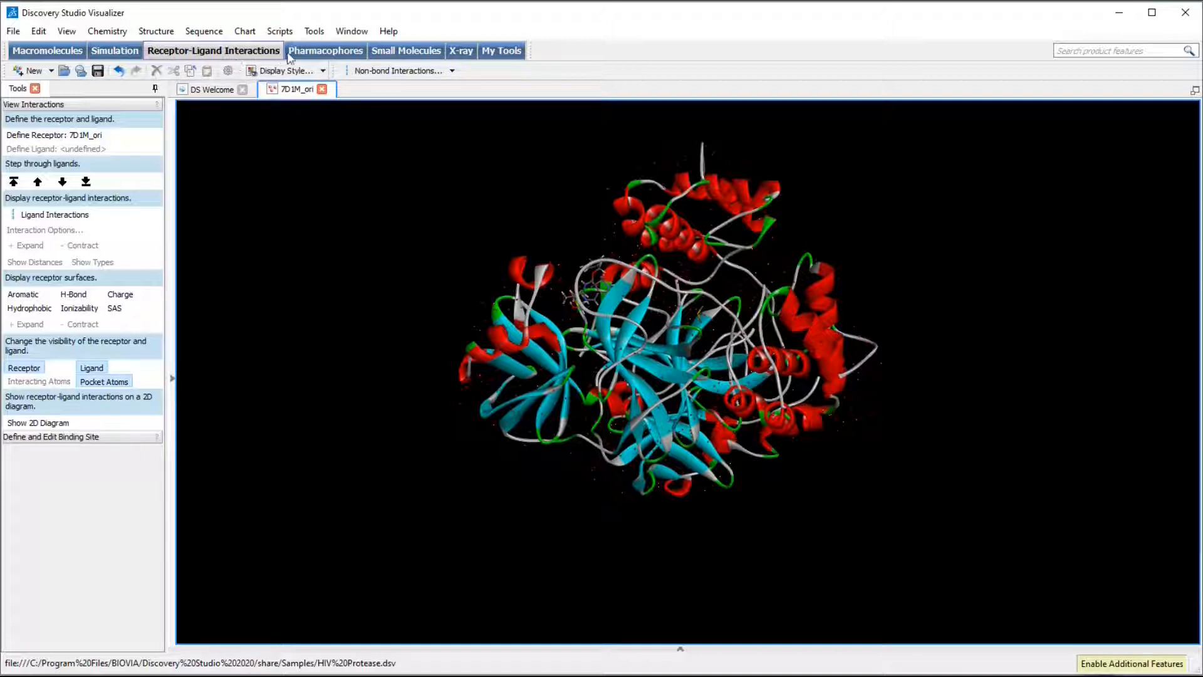
Show the structure hierarchy, expand the last chain A, hide DMS402 and select the ligand K36401
left_click(173, 383)
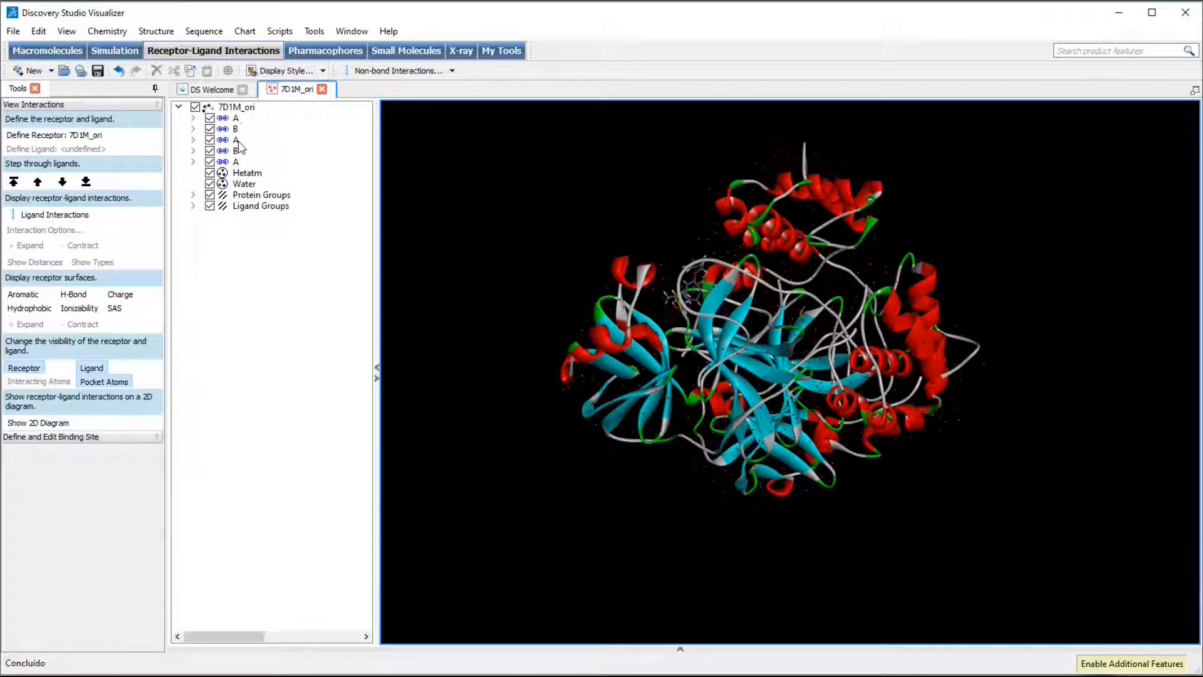
left_click(236, 162)
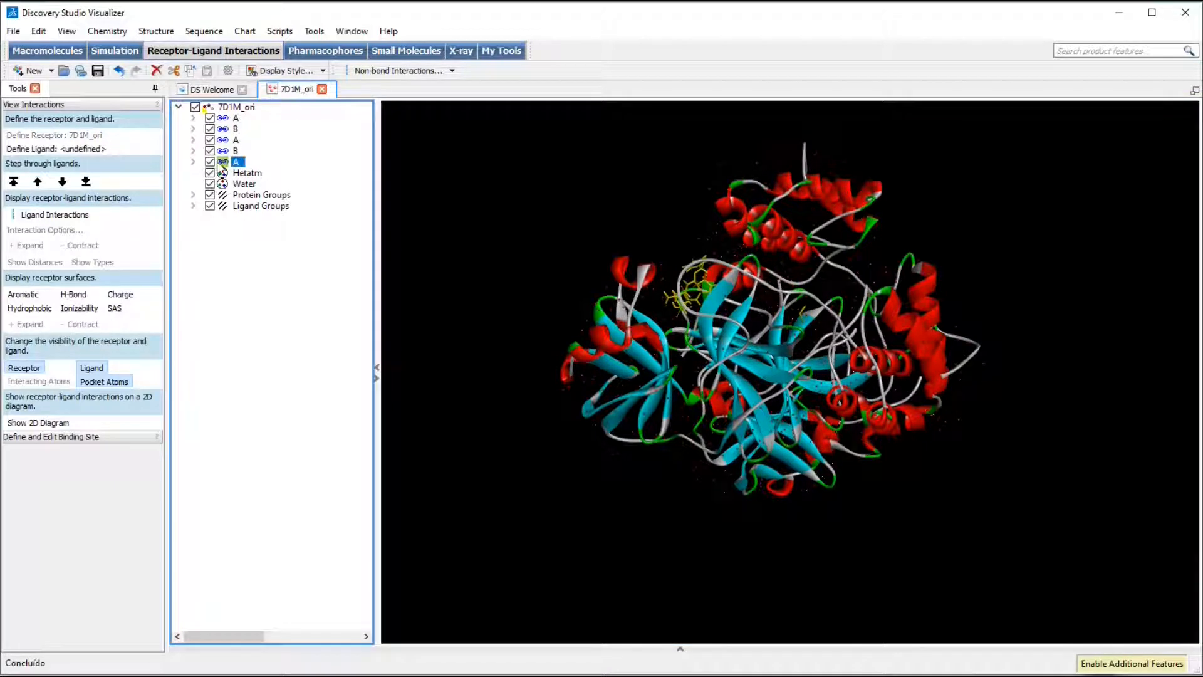
double_click(221, 163)
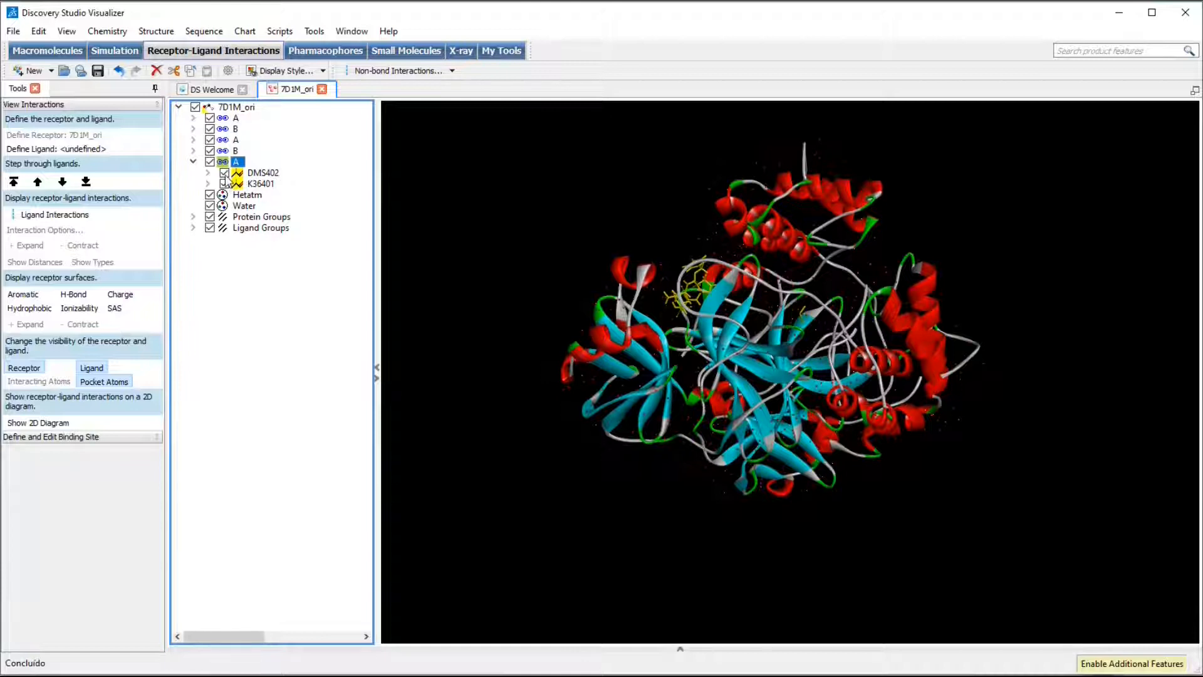
left_click(224, 173)
left_click(262, 184)
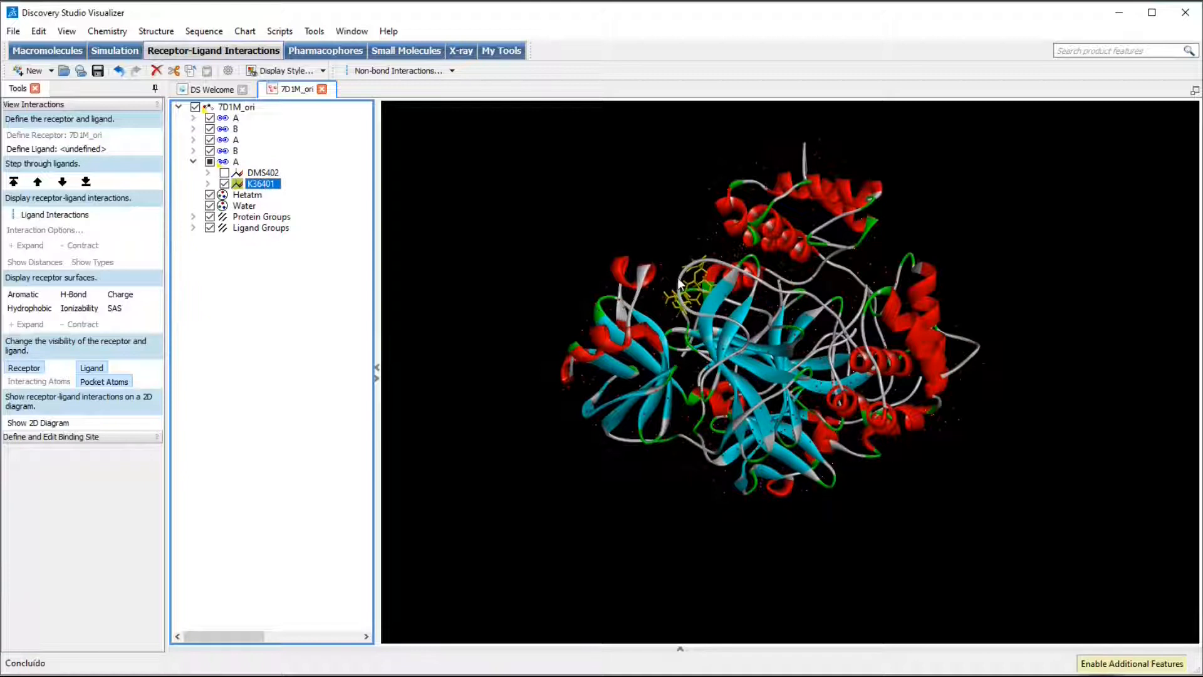
Copy the XYZ value from the attributes of K36401 and paste it into an empty Notepad document
right_click(263, 191)
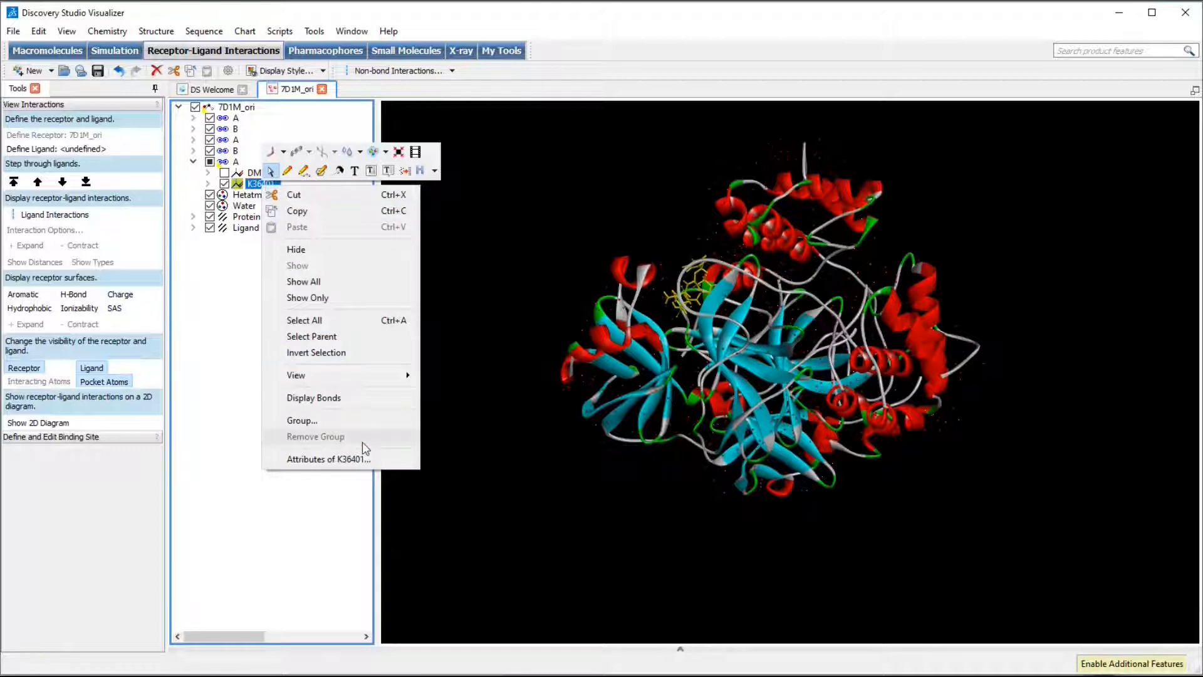
left_click(328, 459)
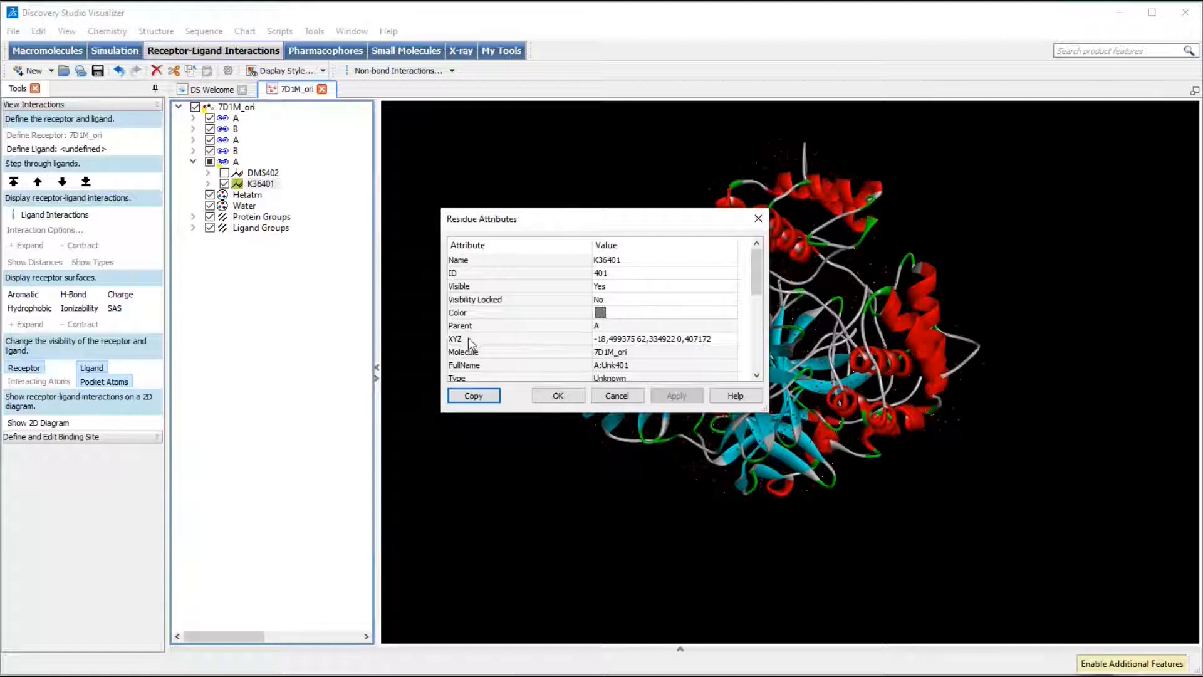
left_click(457, 341)
left_click(630, 343)
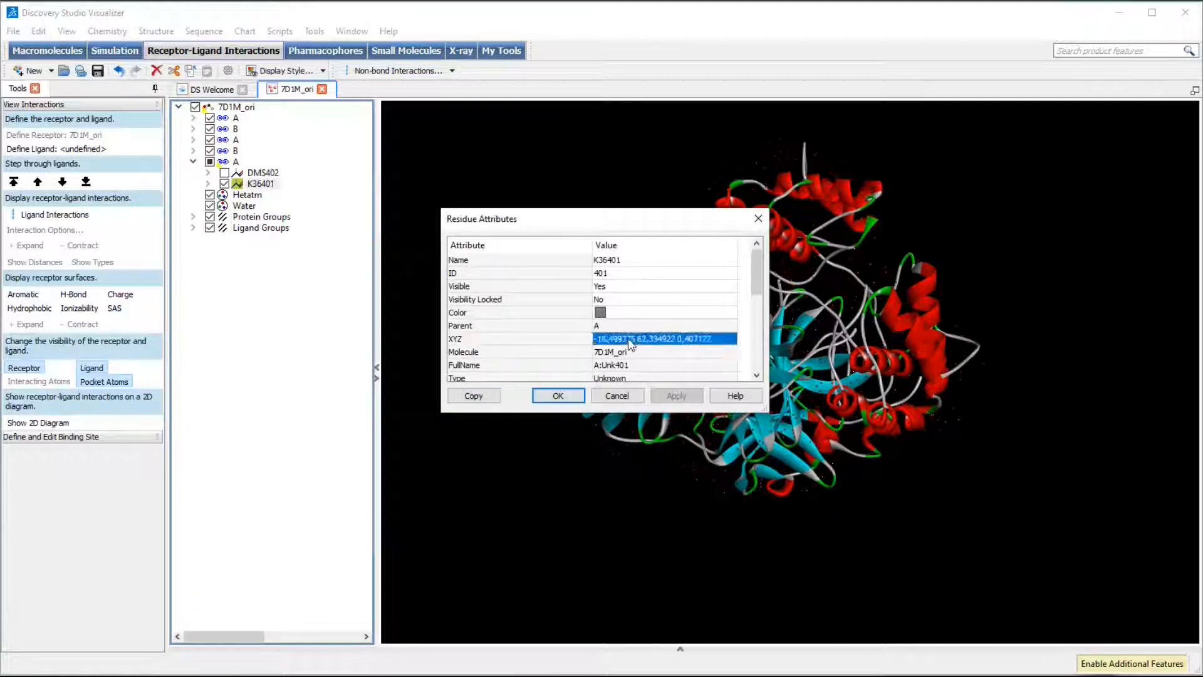
left_click(474, 397)
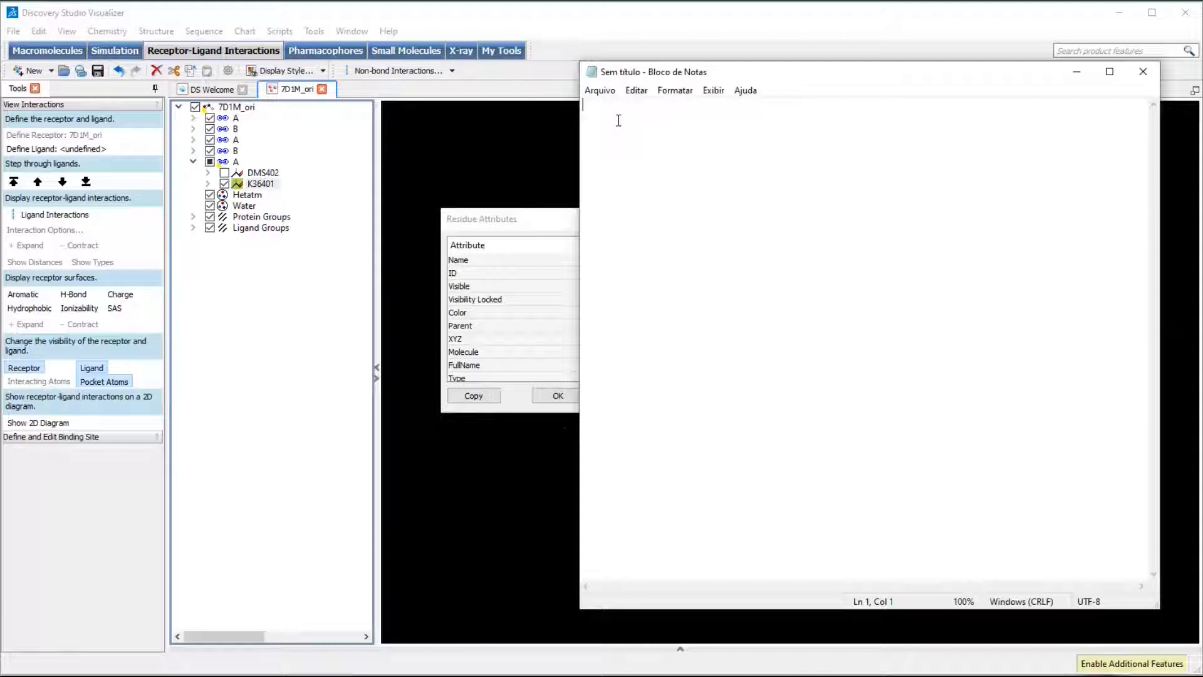
type("-18,499375 62,334922 0,407172")
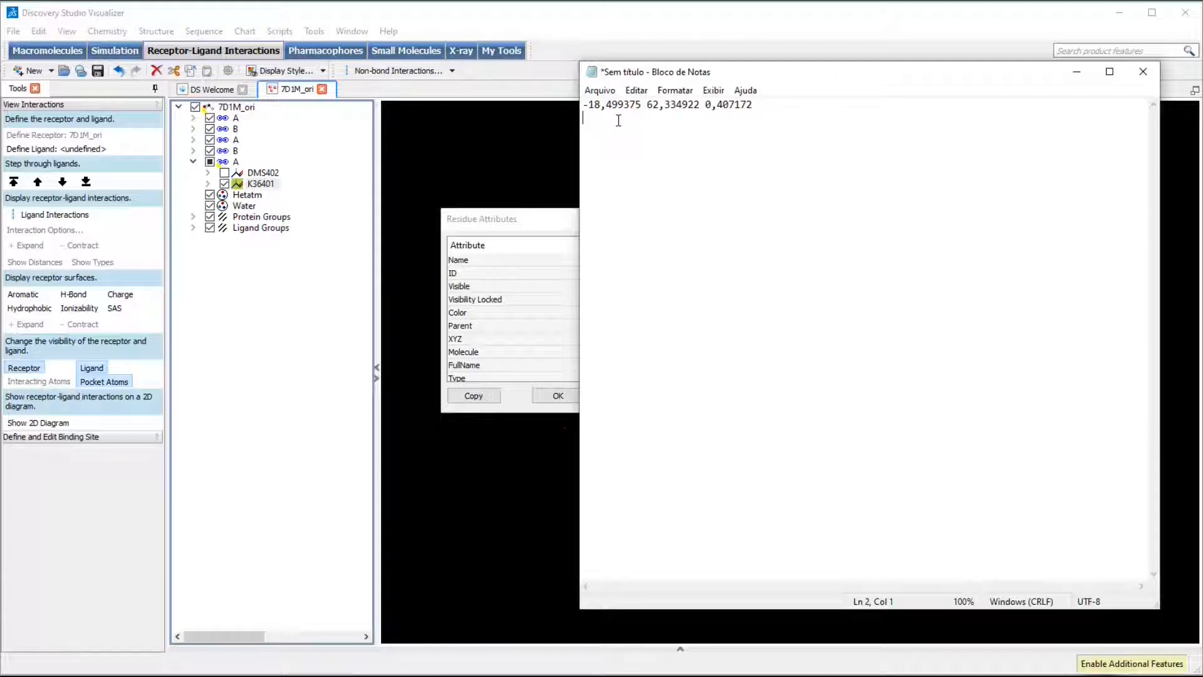
Split the pasted coordinates into three lines labelled x =, y = and z =, and save the note as a new file
left_click(583, 106)
type("x =")
left_click(660, 105)
key("Return")
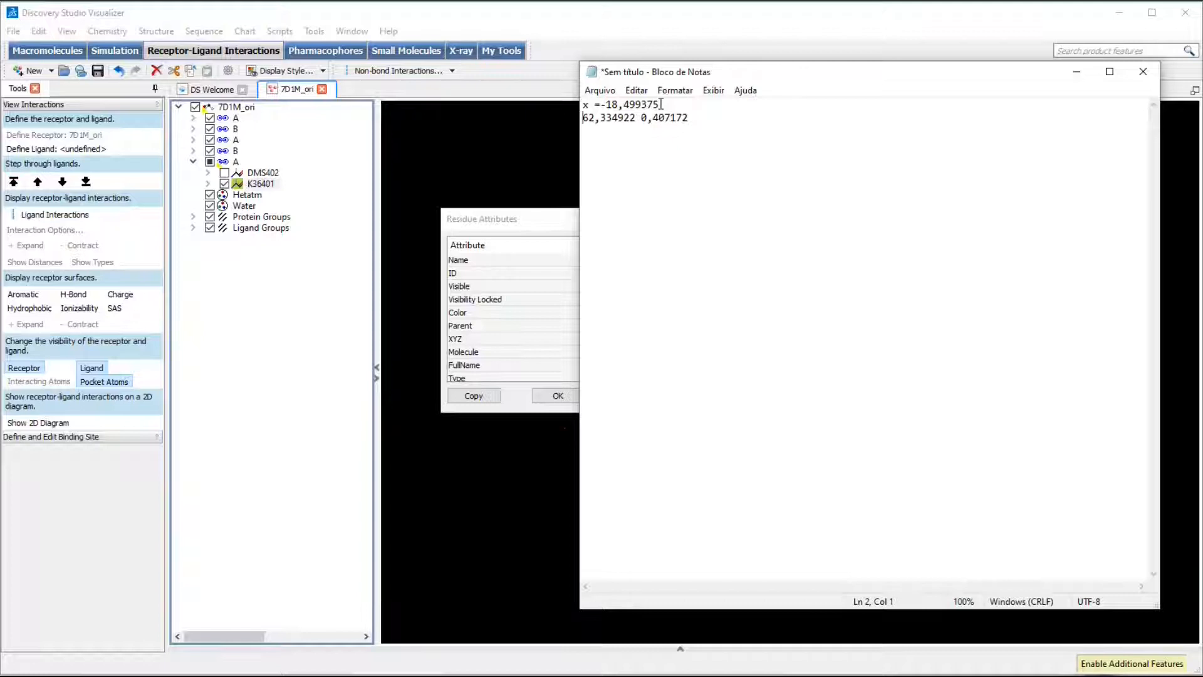
type("y =")
left_click(664, 117)
key("Return")
type("z =")
key("Down")
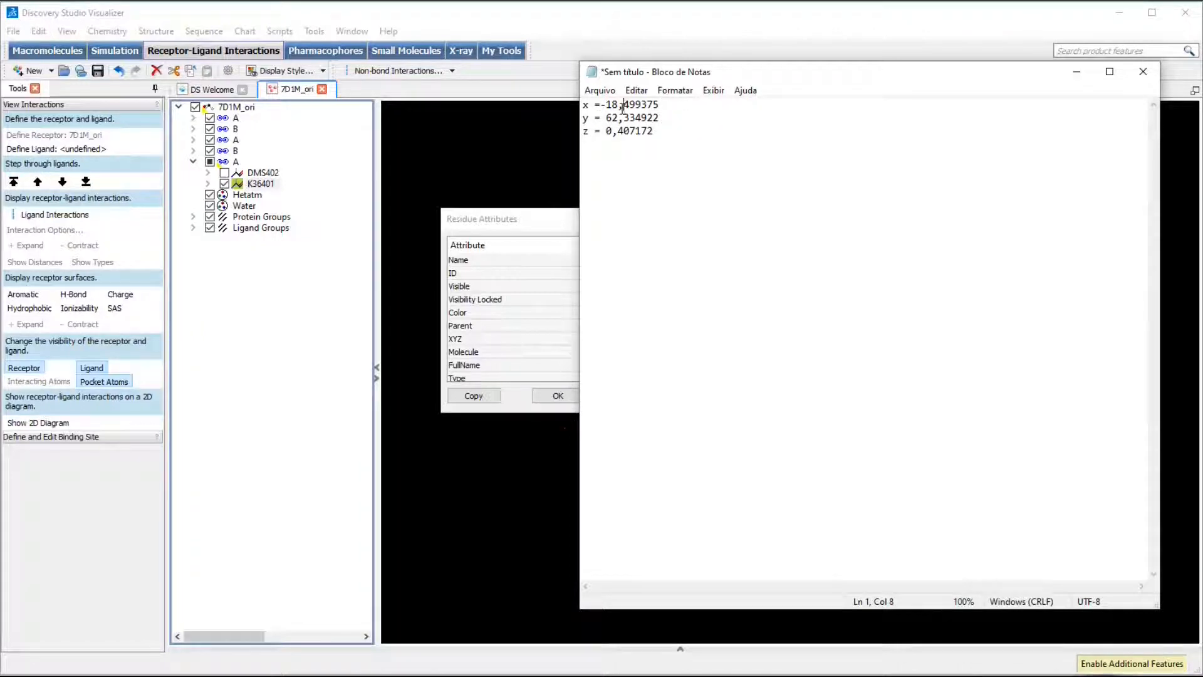
left_click(599, 90)
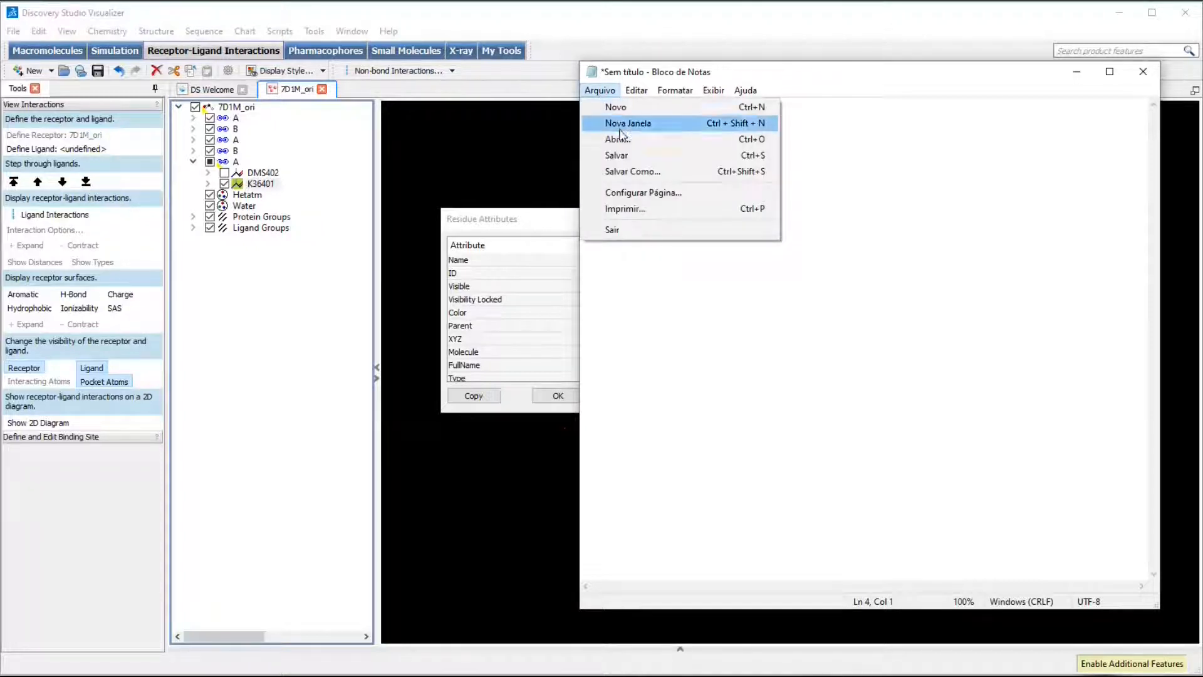
left_click(633, 172)
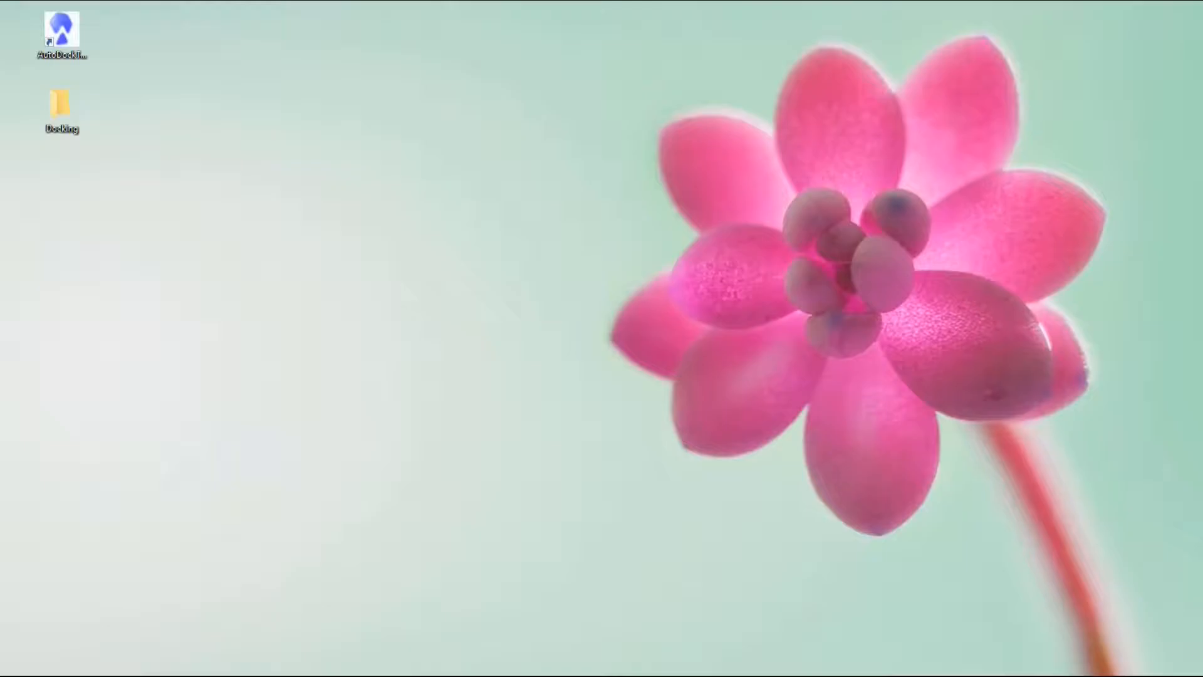
Launch AutoDockTools and check that the Startup Directory in the user preferences points to the desktop's Docking folder
double_click(66, 44)
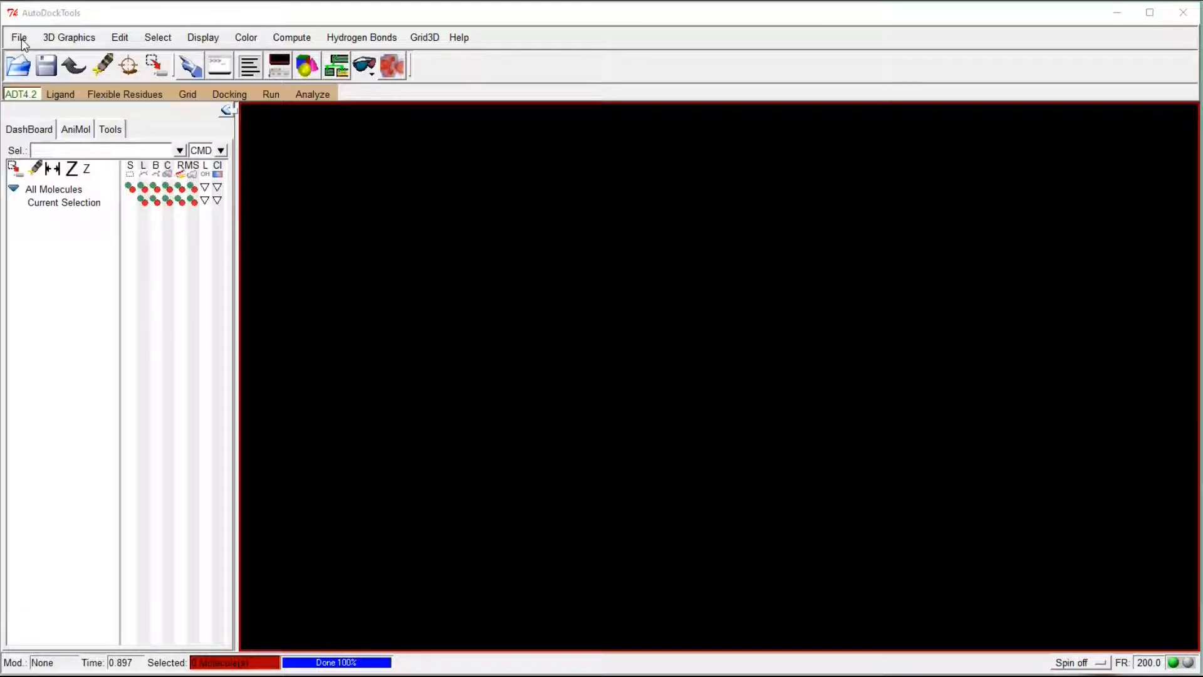
left_click(19, 39)
mouse_move(119, 205)
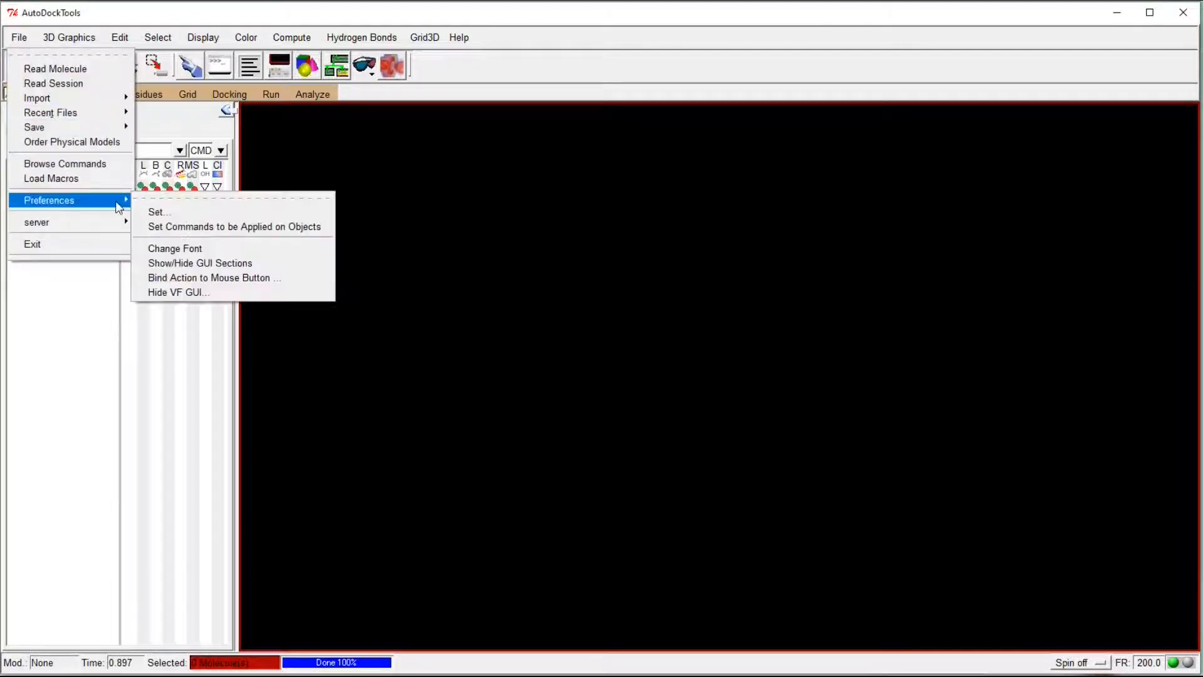
left_click(177, 212)
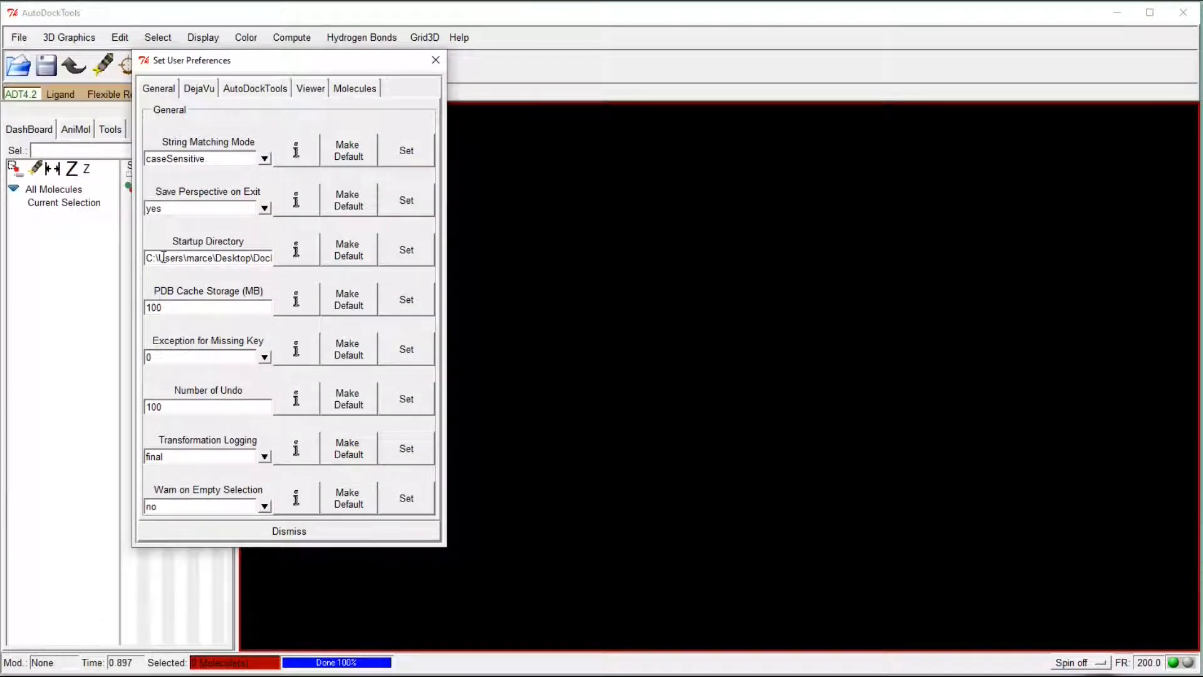
left_click_drag(163, 257, 280, 263)
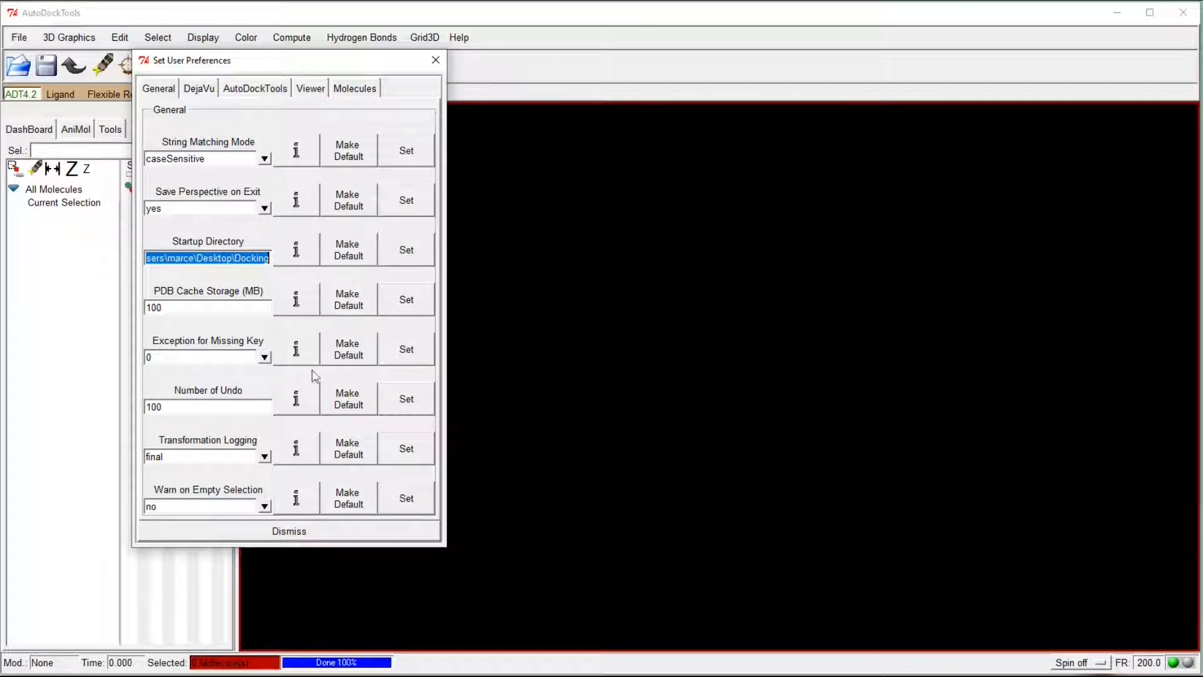
left_click(290, 532)
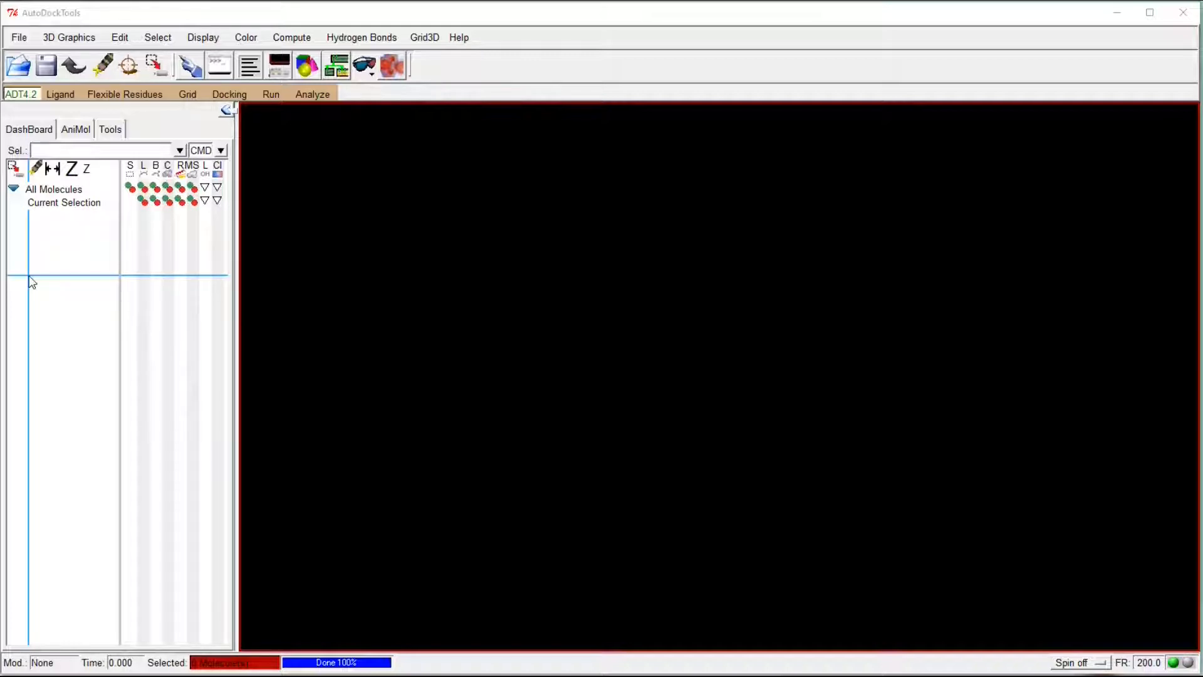
Read the protein structure 7D1M_ori.pdb from the Docking folder into the viewer
left_click(20, 39)
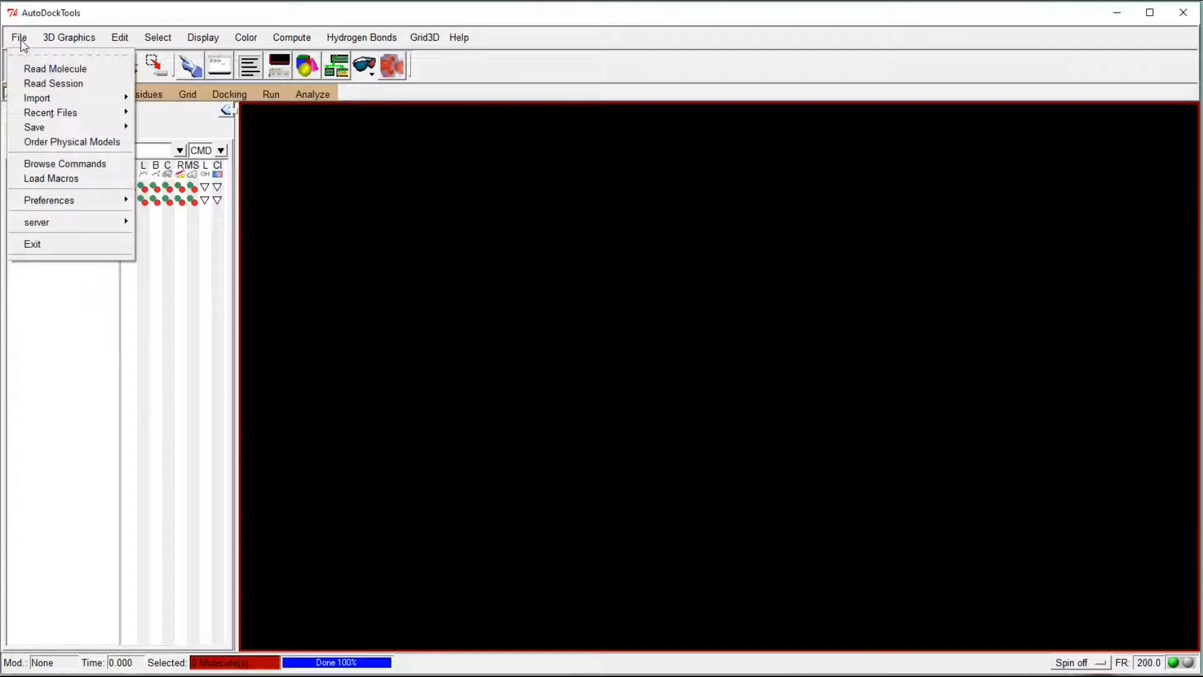
left_click(70, 70)
left_click(581, 395)
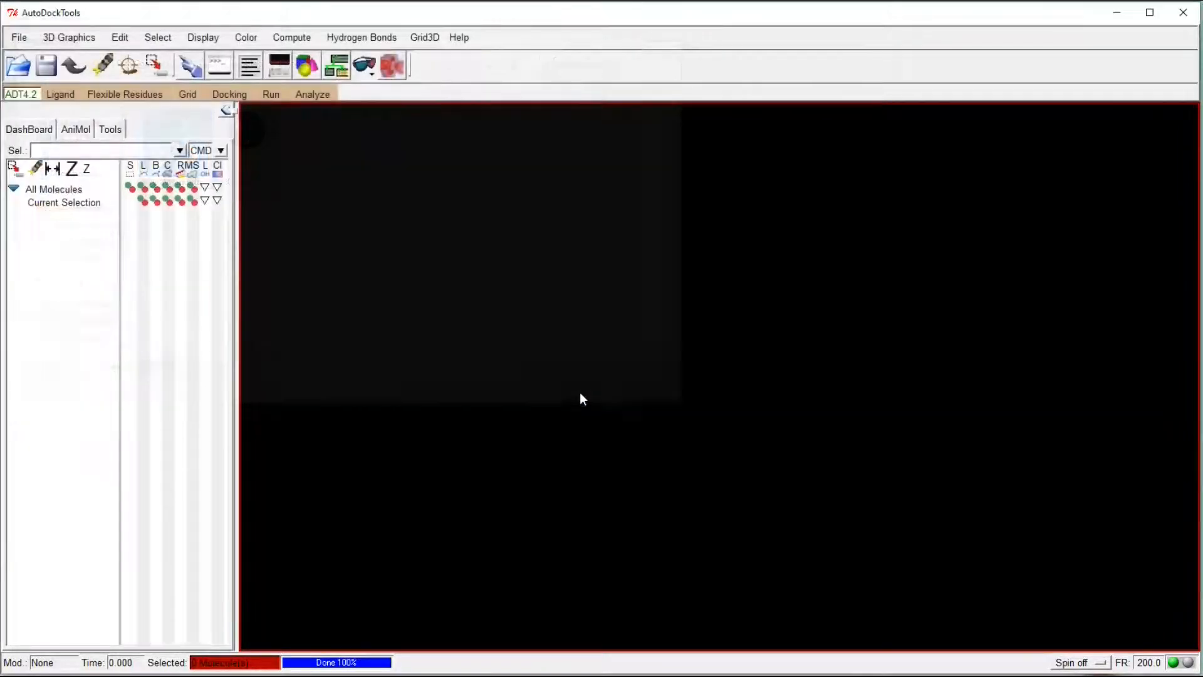
left_click_drag(580, 392, 764, 589)
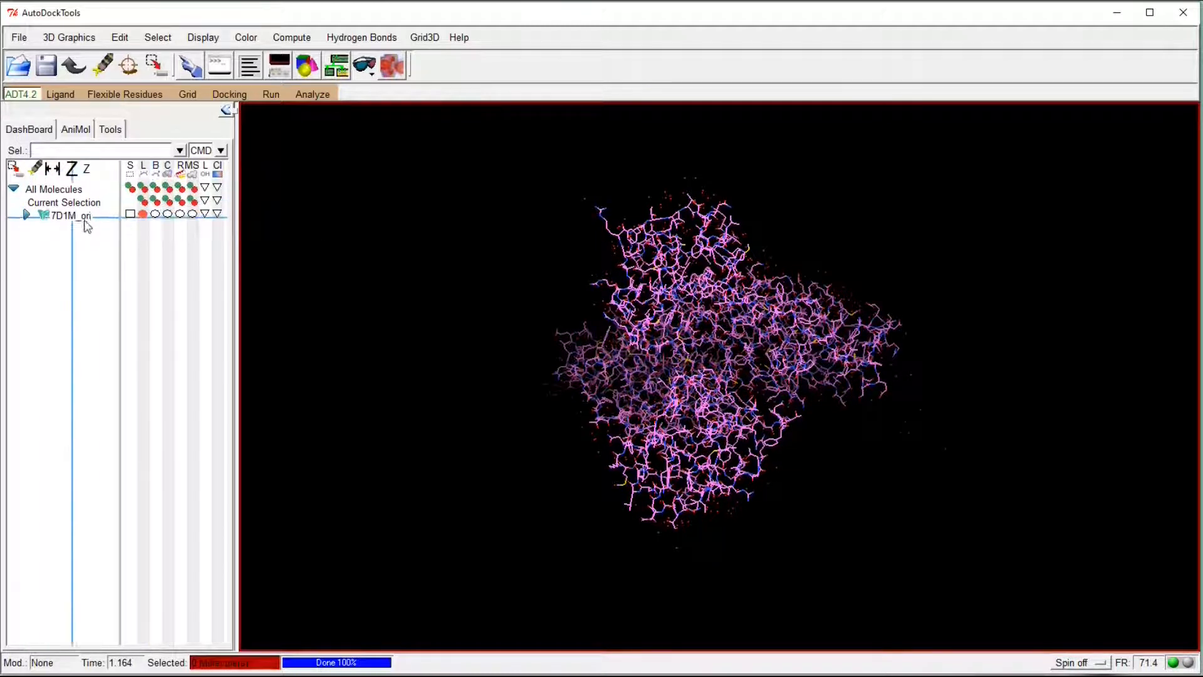
Expand 7D1M_ori in the molecule tree, check the contents of chains A and B, and delete the water molecules
left_click(27, 215)
left_click(40, 228)
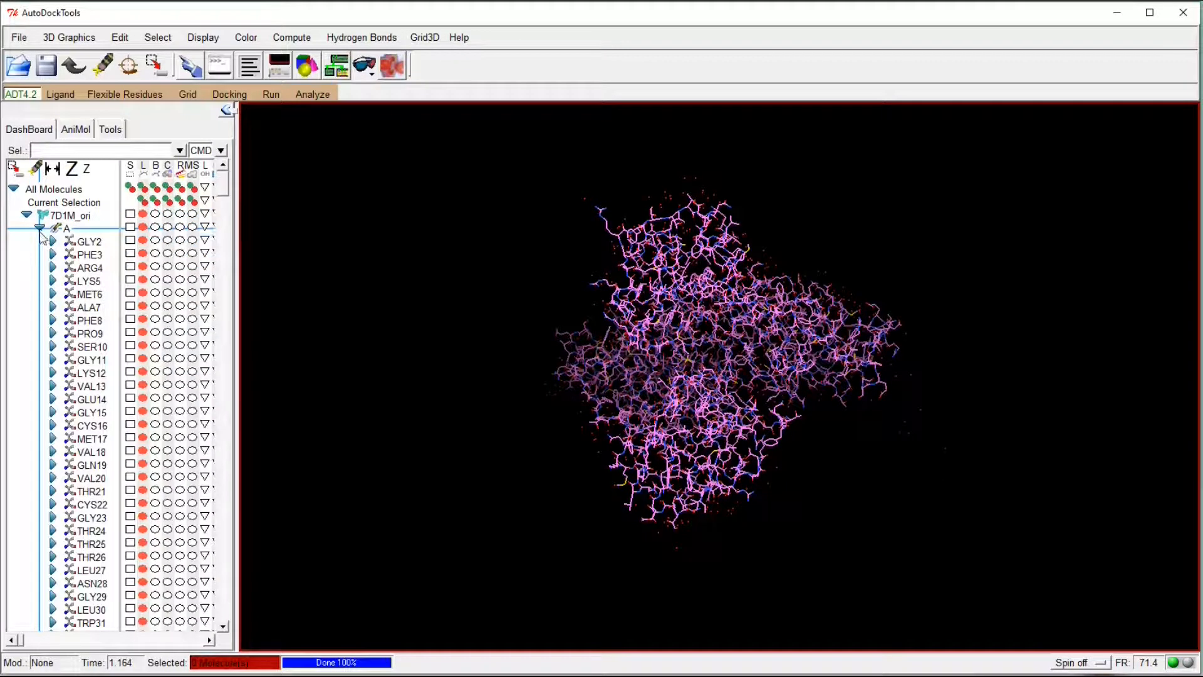
left_click(40, 228)
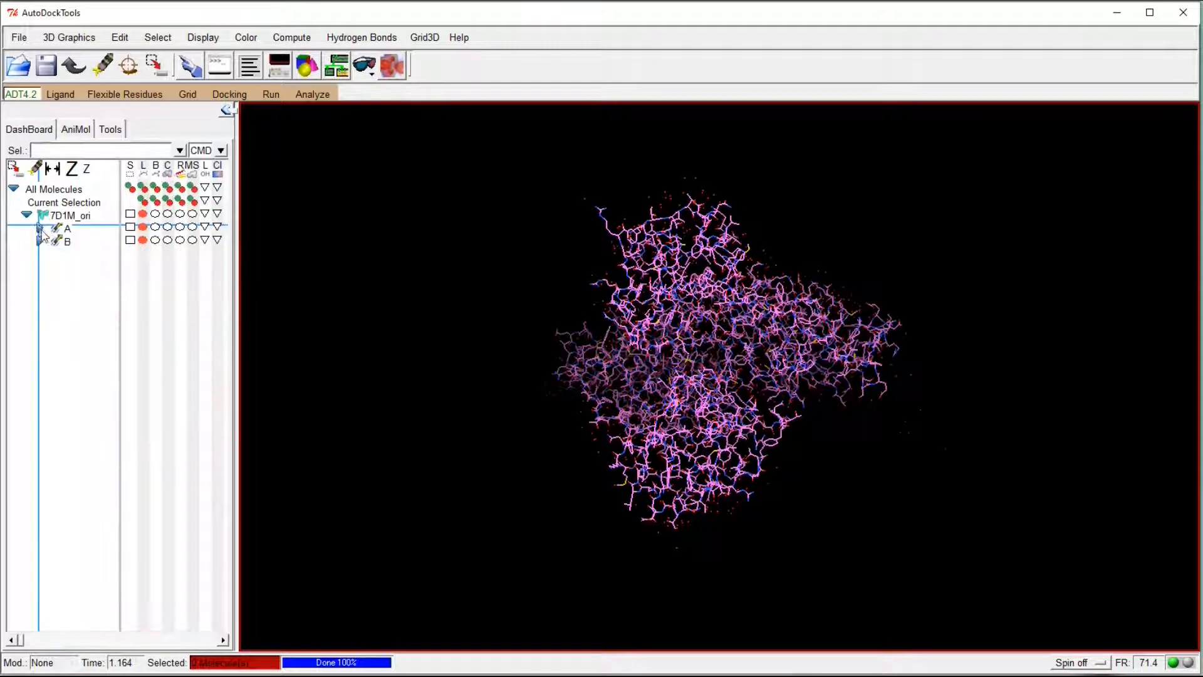
left_click(39, 241)
left_click(39, 241)
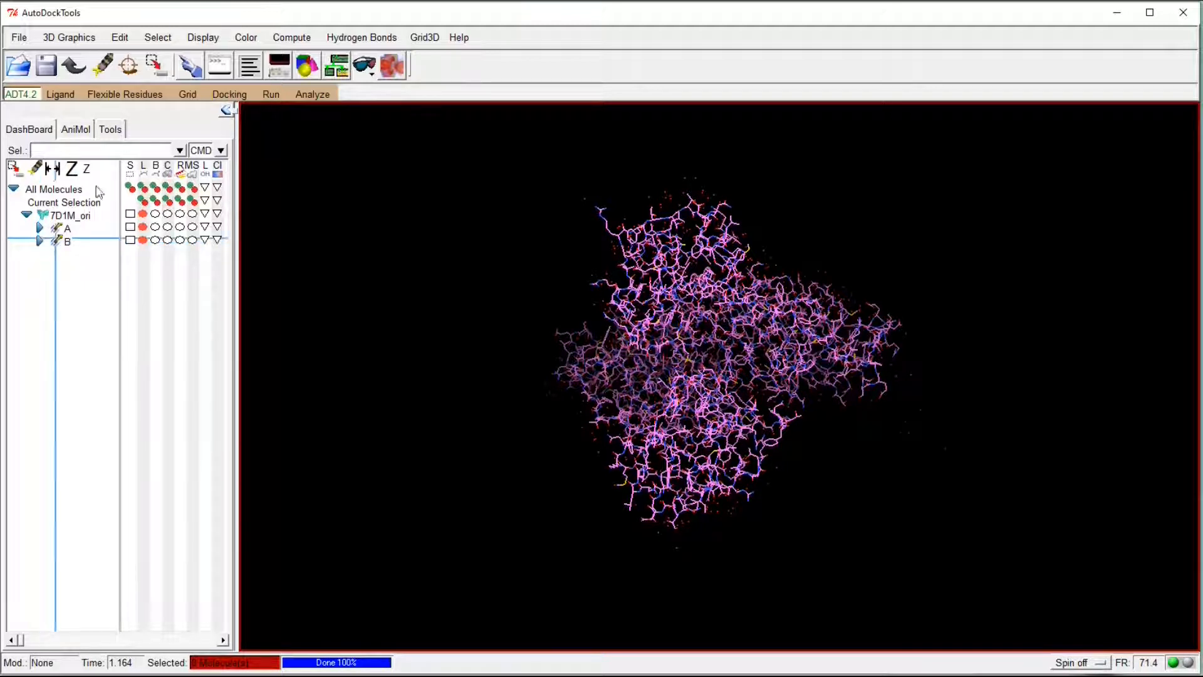
left_click(127, 42)
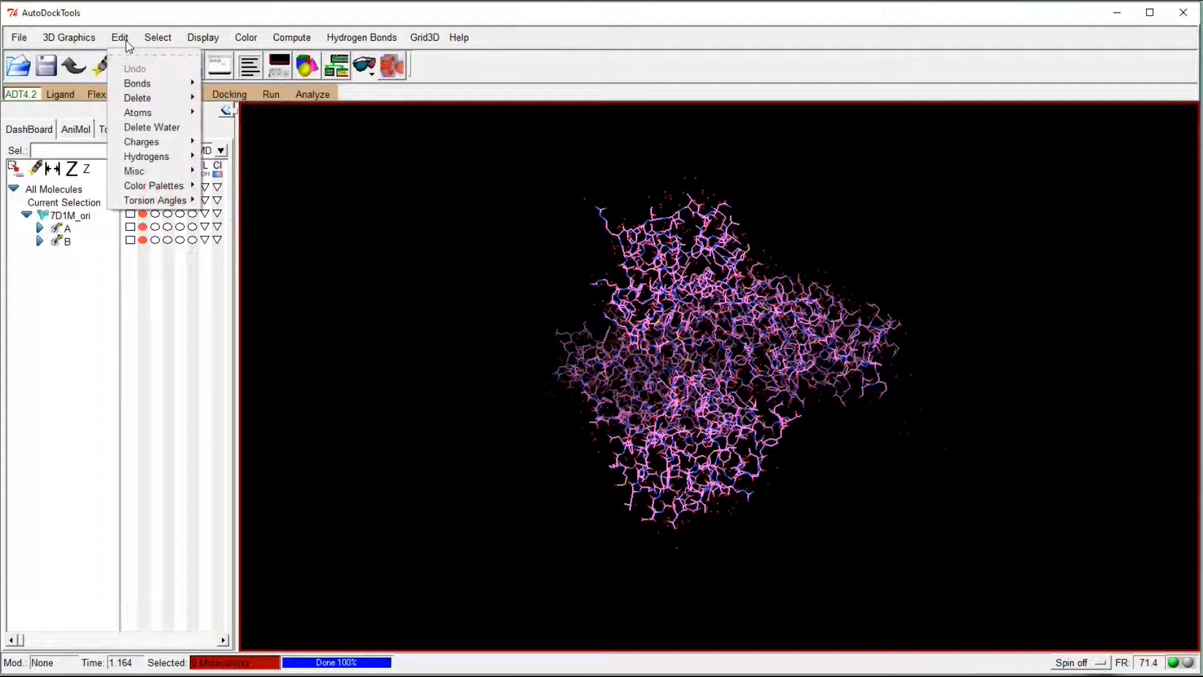
left_click(149, 126)
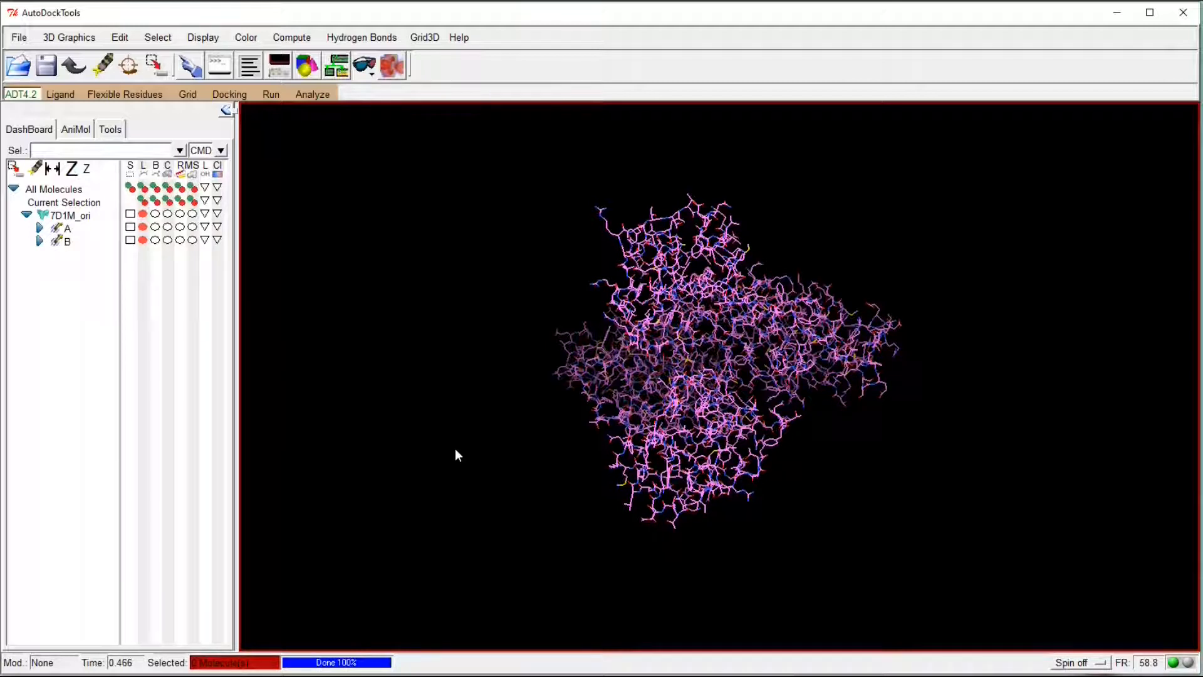
Select the residues DMS402 and K36401 at the end of chain A and delete their atoms from the protein
left_click(40, 229)
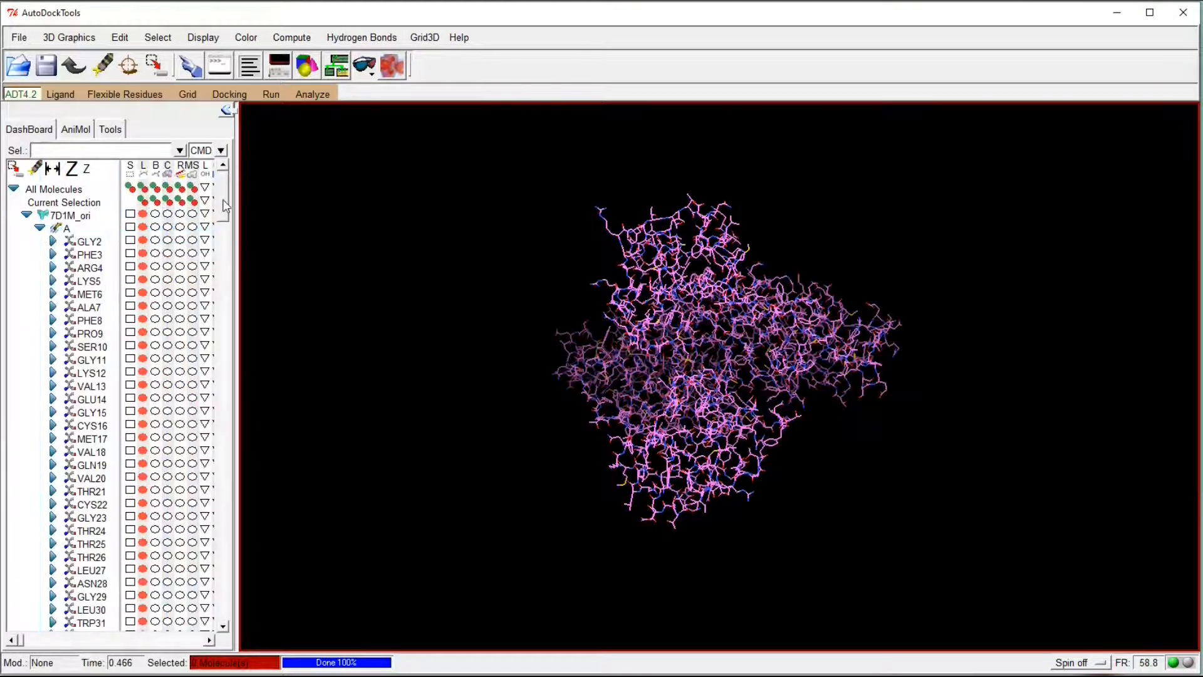
left_click_drag(225, 207, 225, 620)
left_click(223, 625)
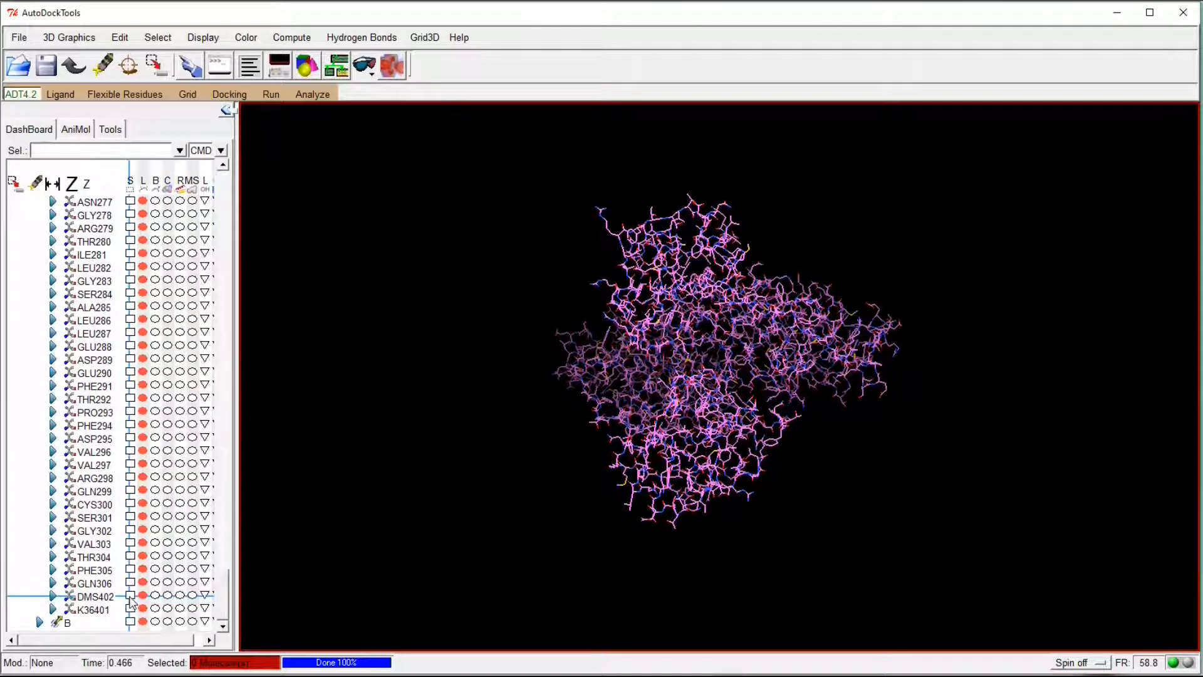
left_click(131, 597)
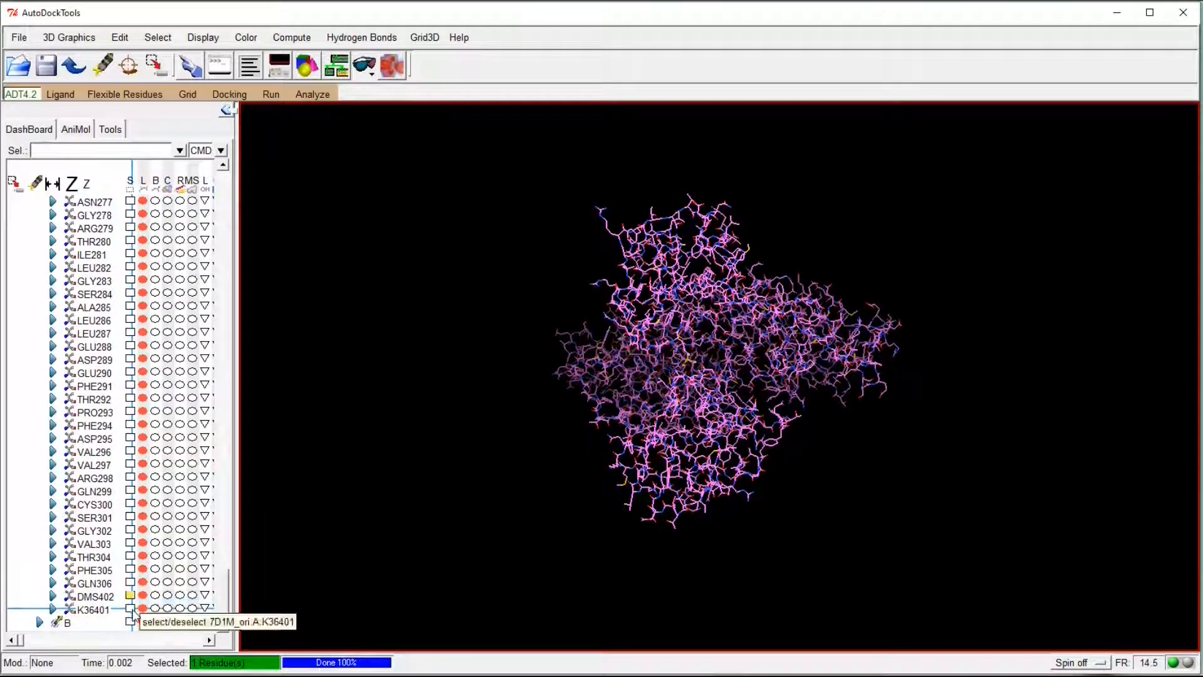
left_click(130, 609)
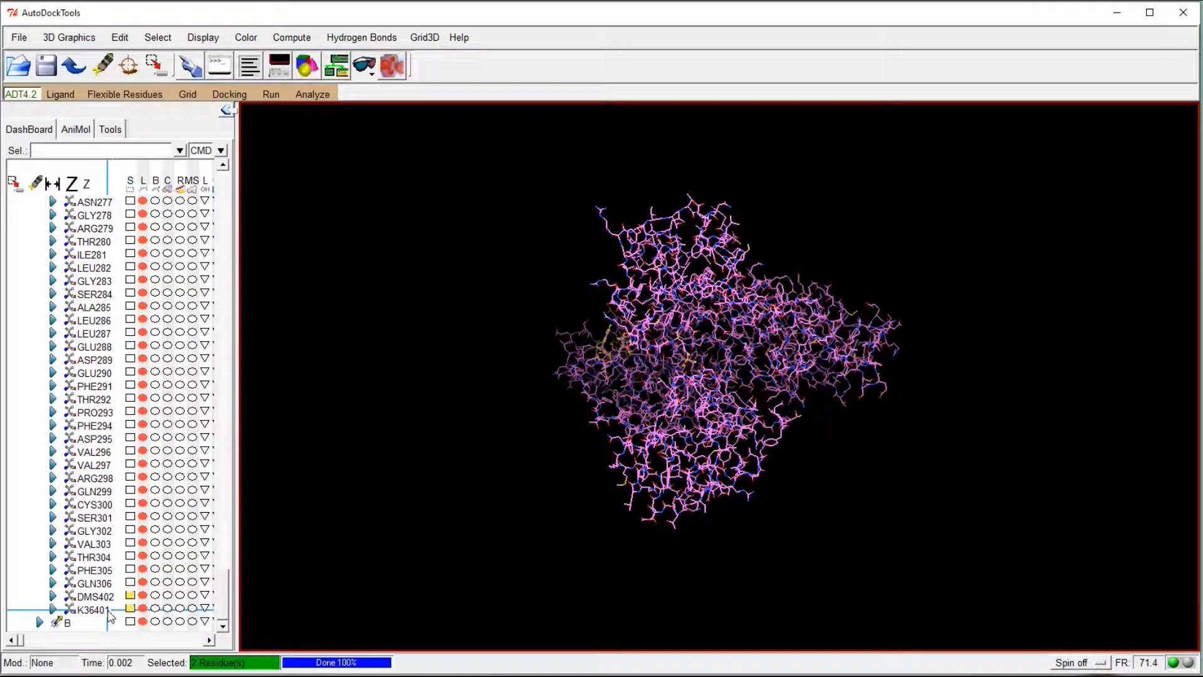
left_click(108, 611)
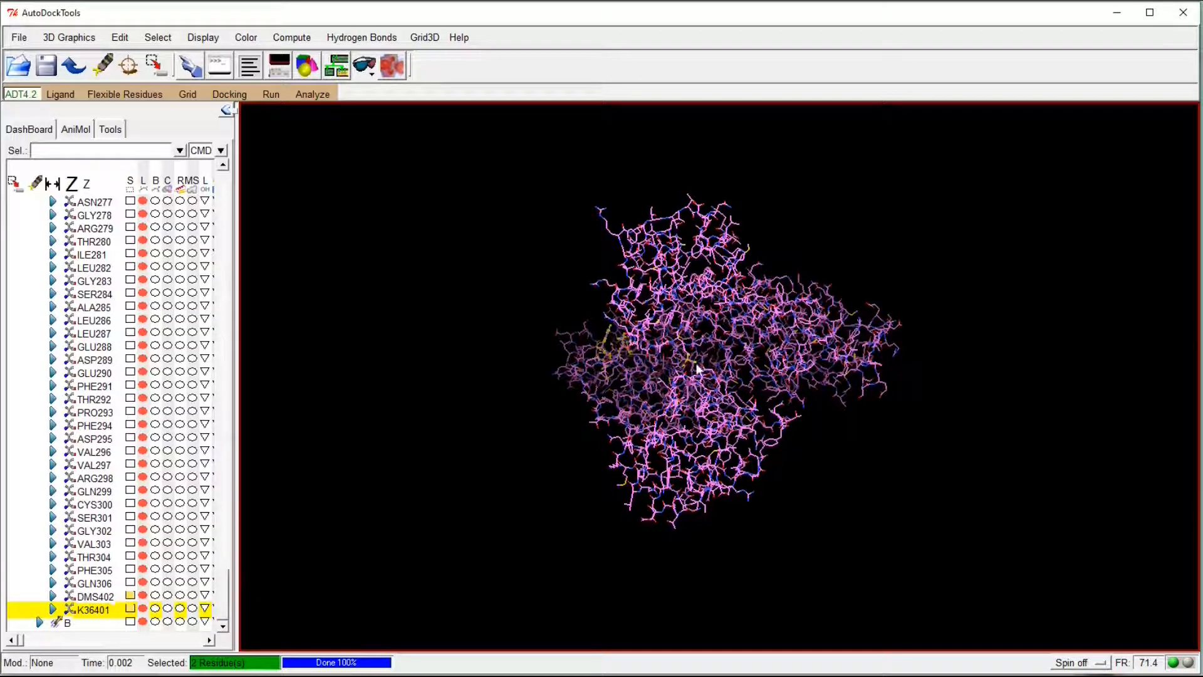
left_click(128, 41)
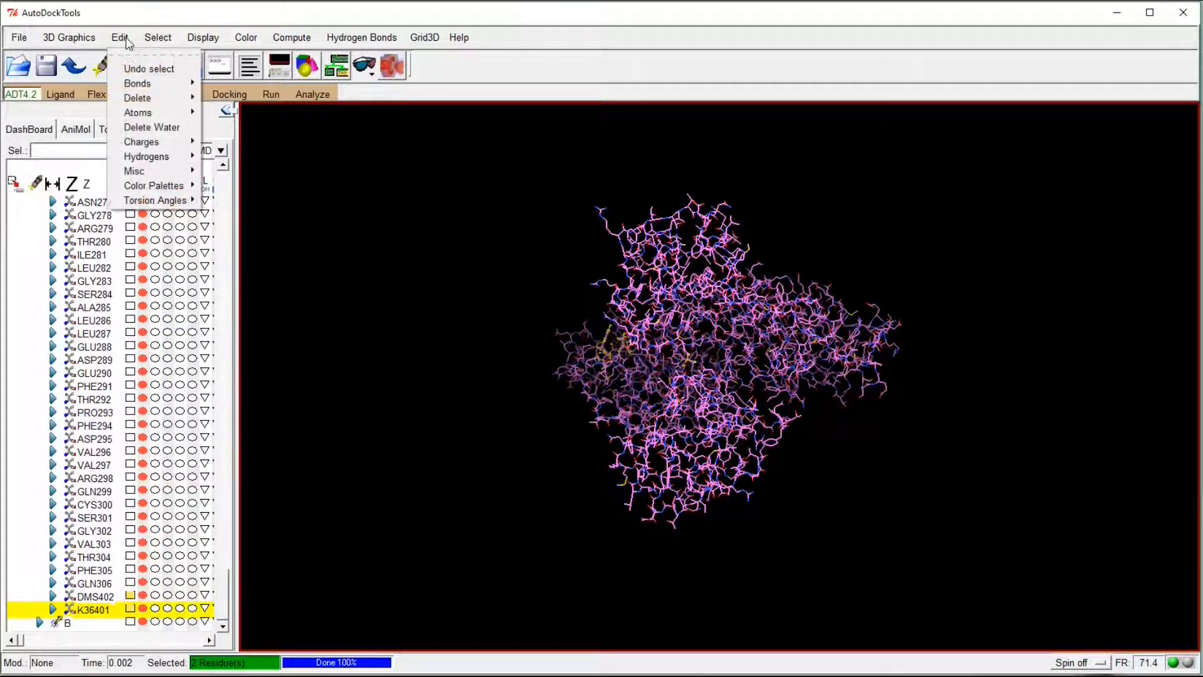
mouse_move(162, 104)
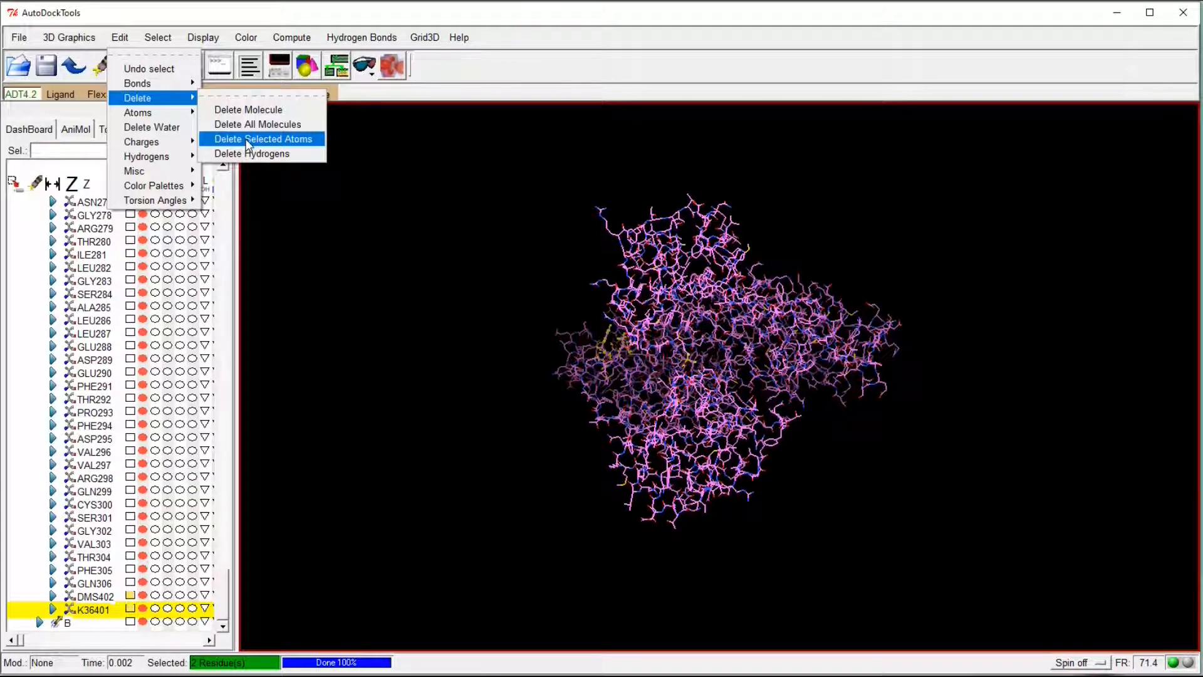
left_click(248, 139)
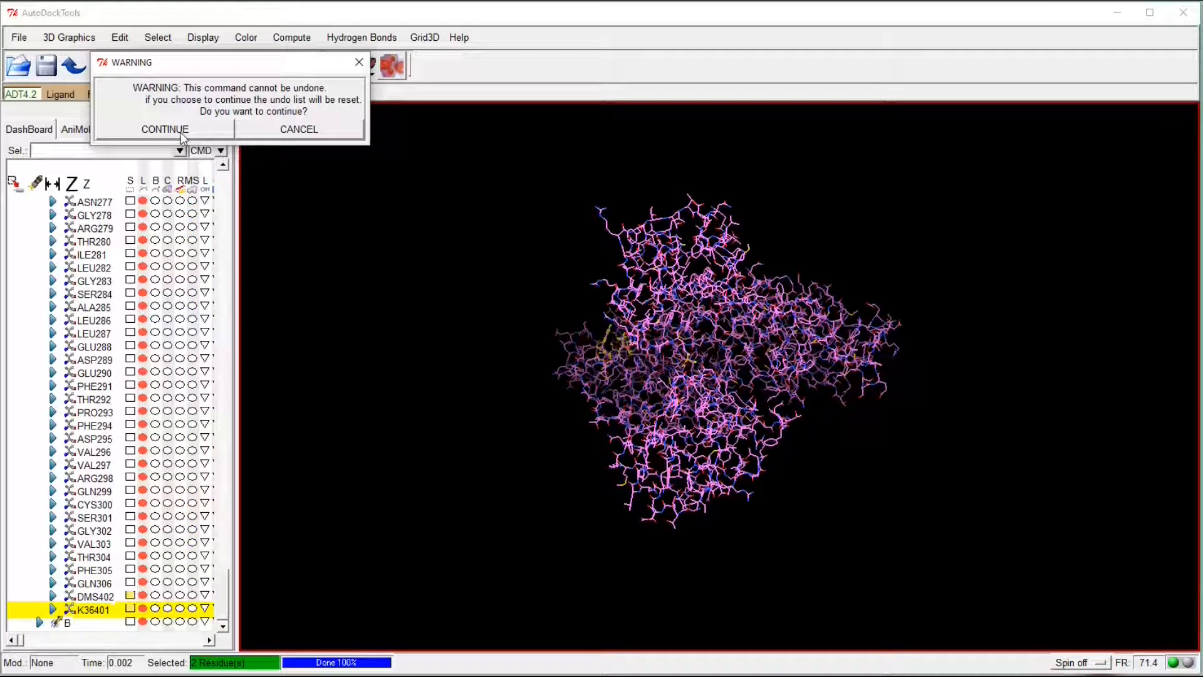
left_click(181, 133)
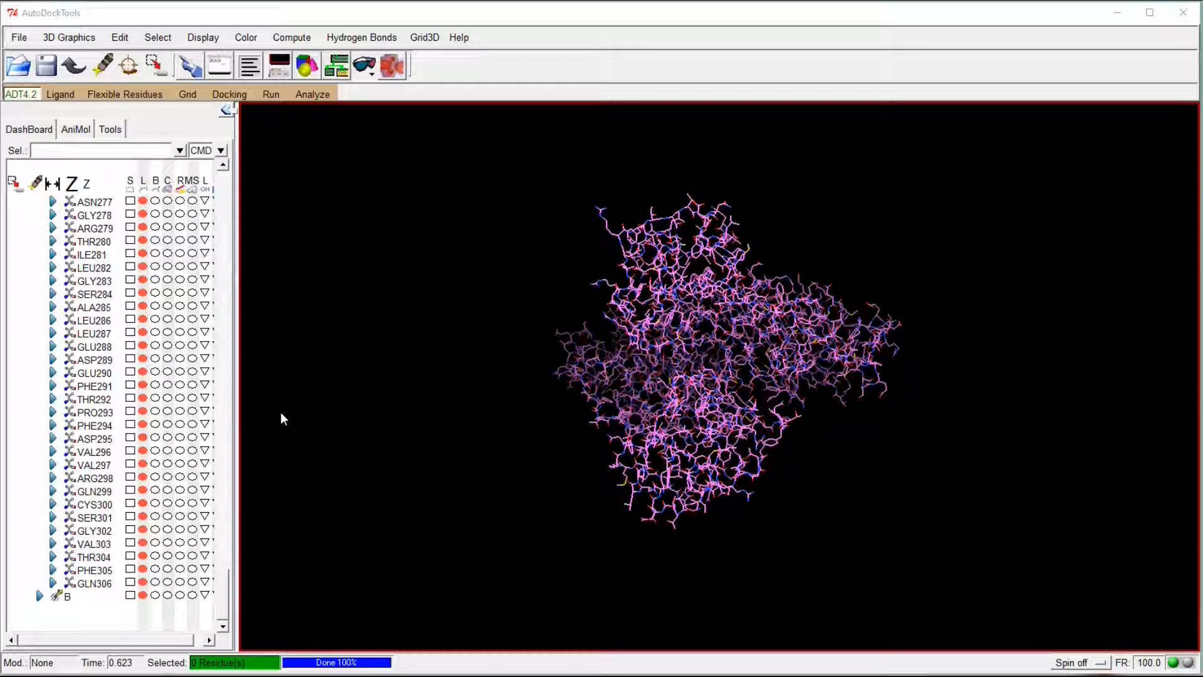
Add polar-only hydrogens to the protein using the noBondOrder method, with atoms renumbered to include the new hydrogens
left_click(120, 38)
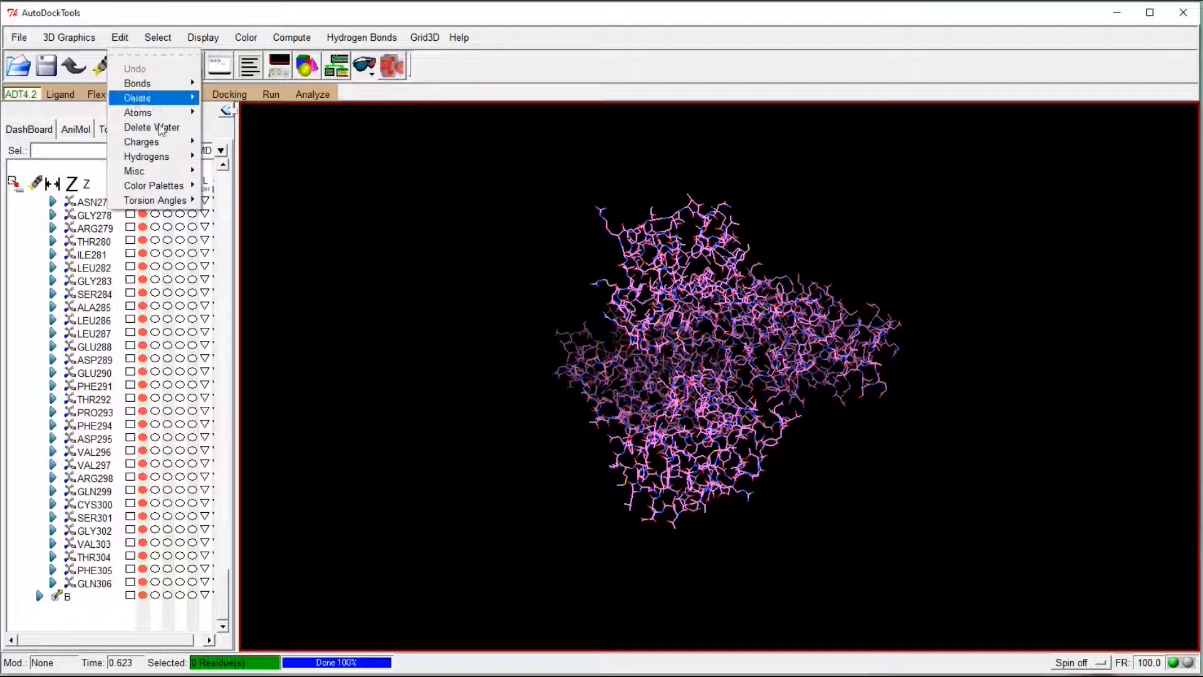
mouse_move(167, 158)
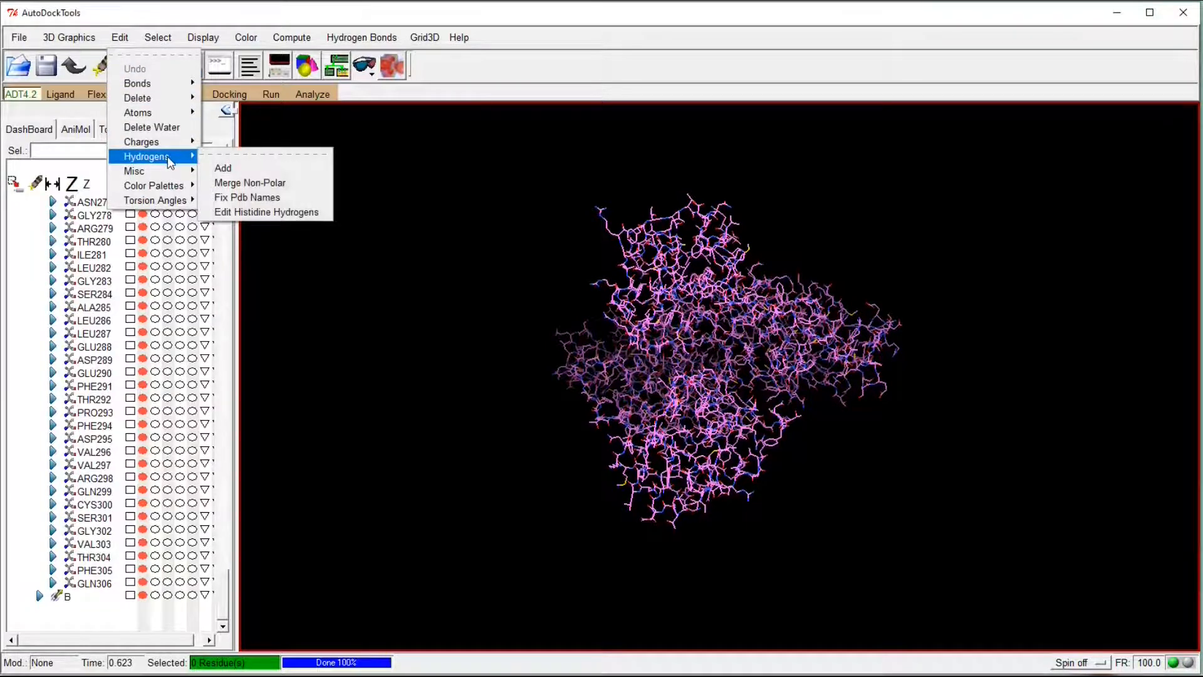
left_click(223, 168)
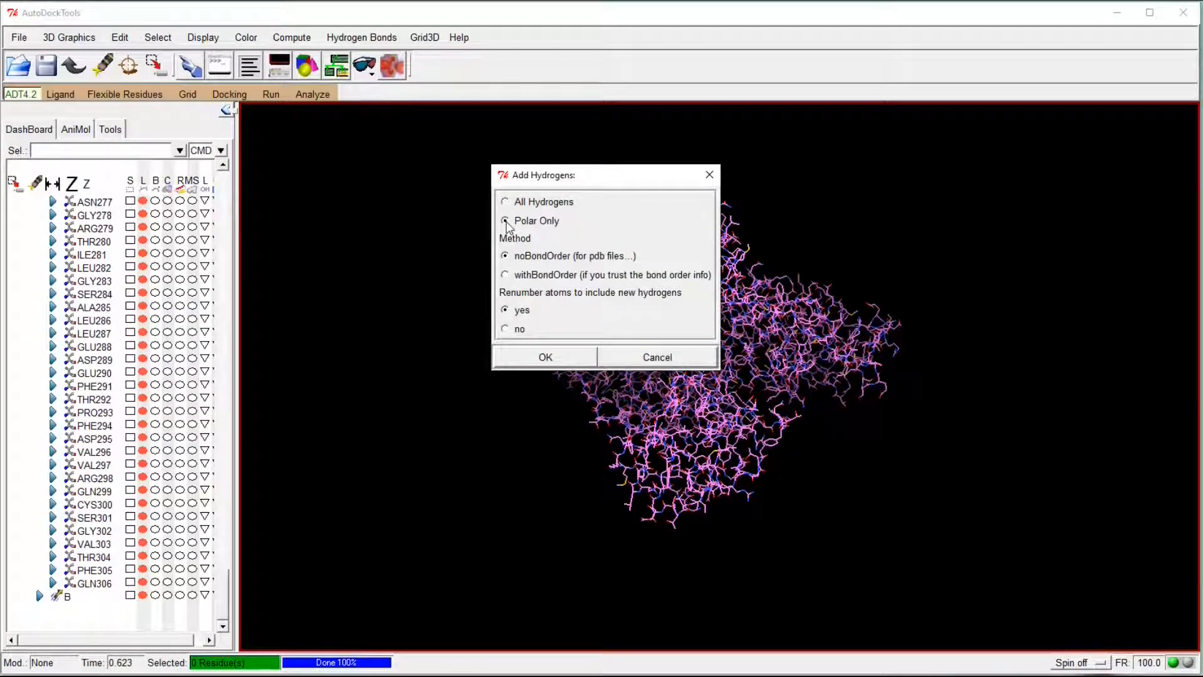
left_click(545, 358)
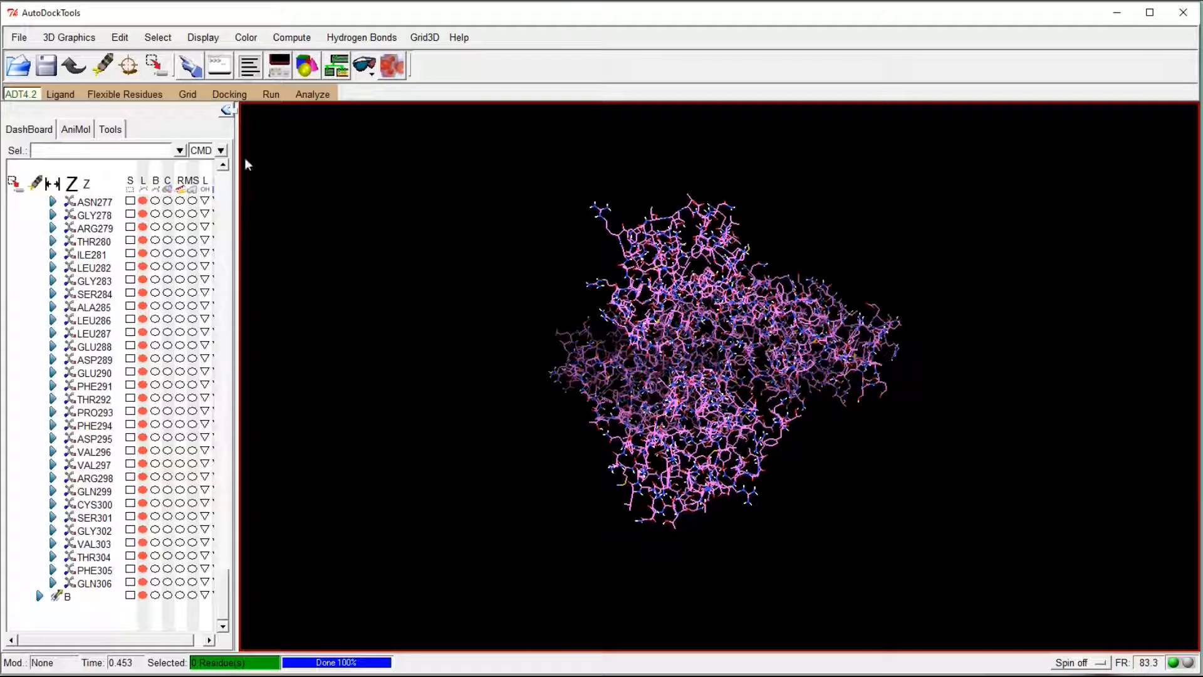
Add Kollman charges to the protein and dismiss the charge report
left_click(120, 39)
mouse_move(157, 144)
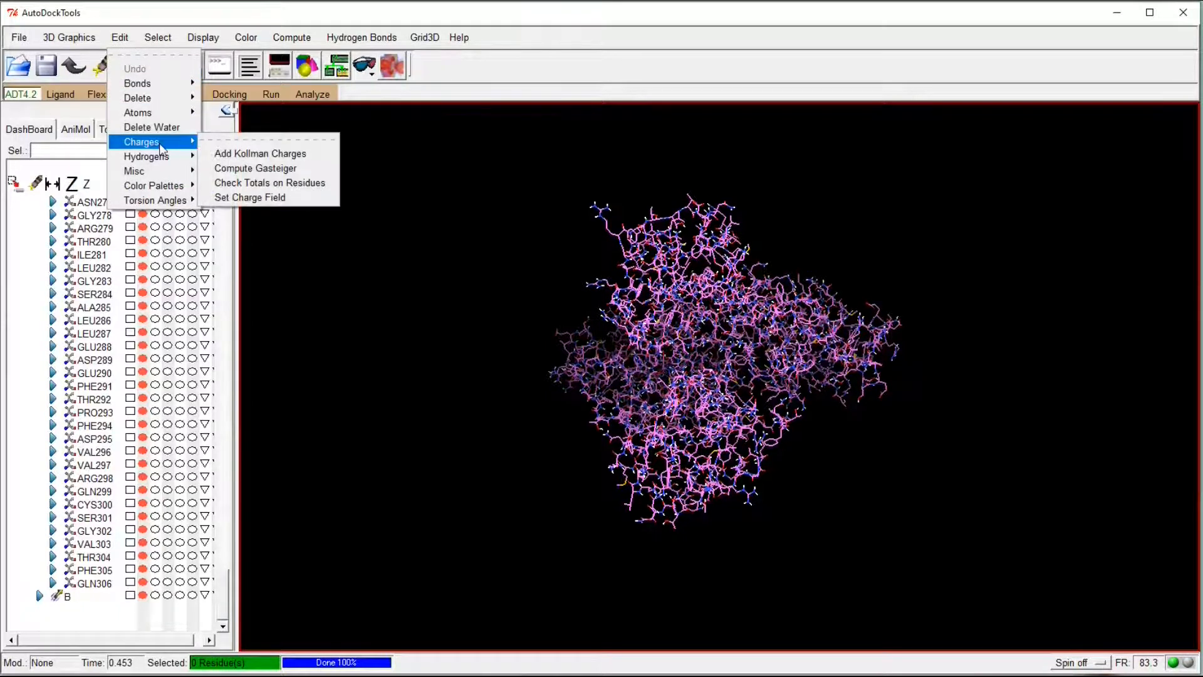
left_click(265, 155)
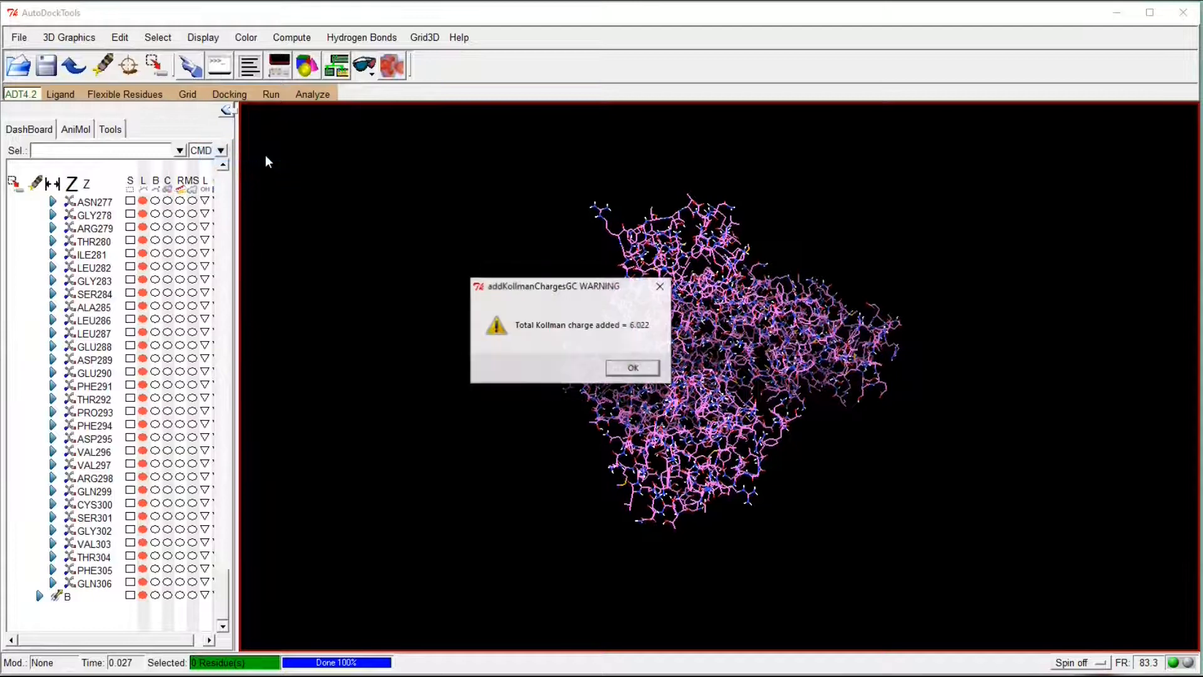
left_click(636, 369)
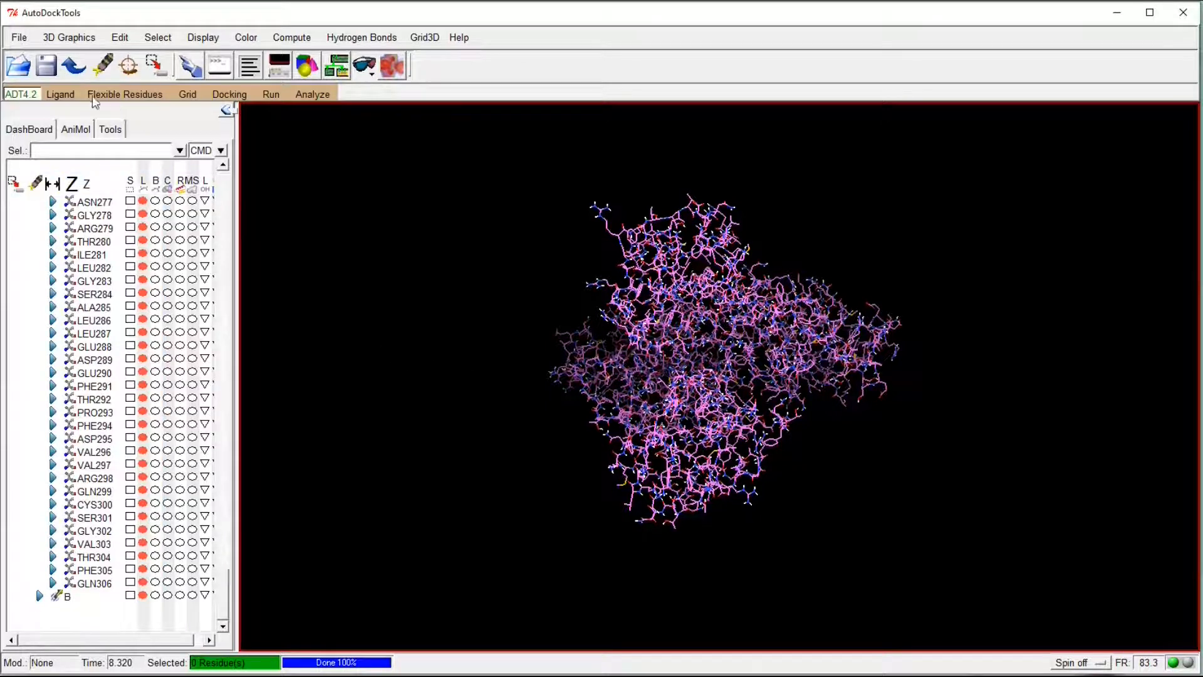
Choose 7D1M_ori as the grid macromolecule and save it as 7D1M_ori.pdbqt in the Docking folder
left_click(189, 95)
mouse_move(224, 138)
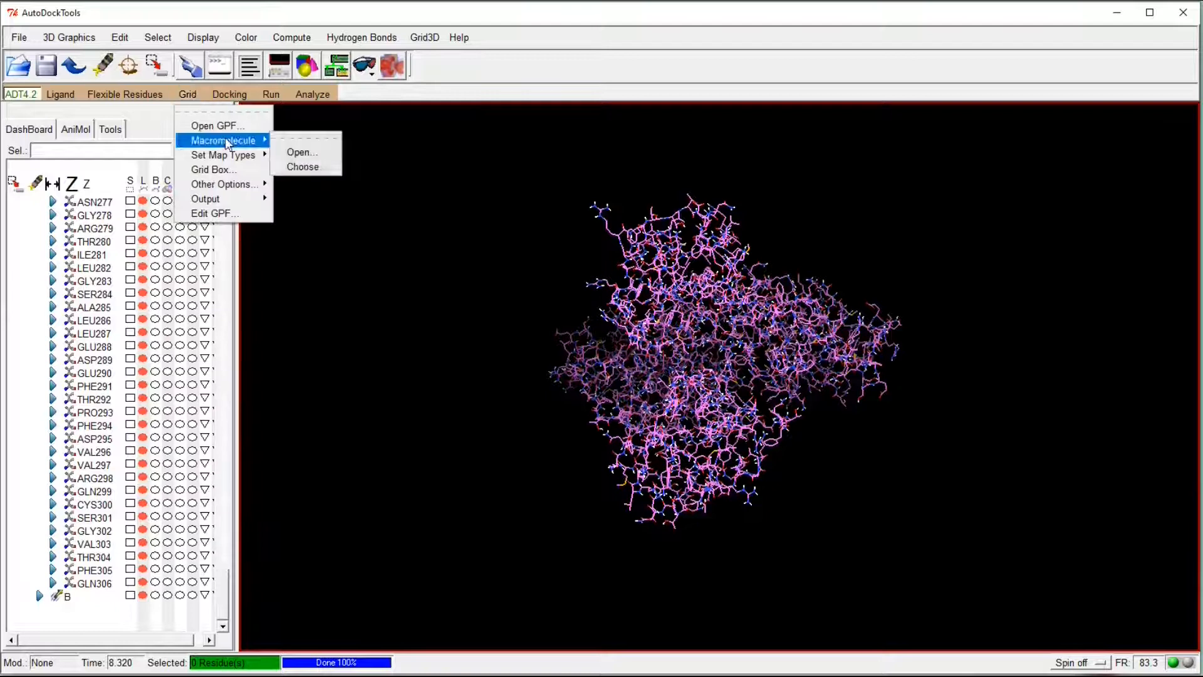
left_click(309, 166)
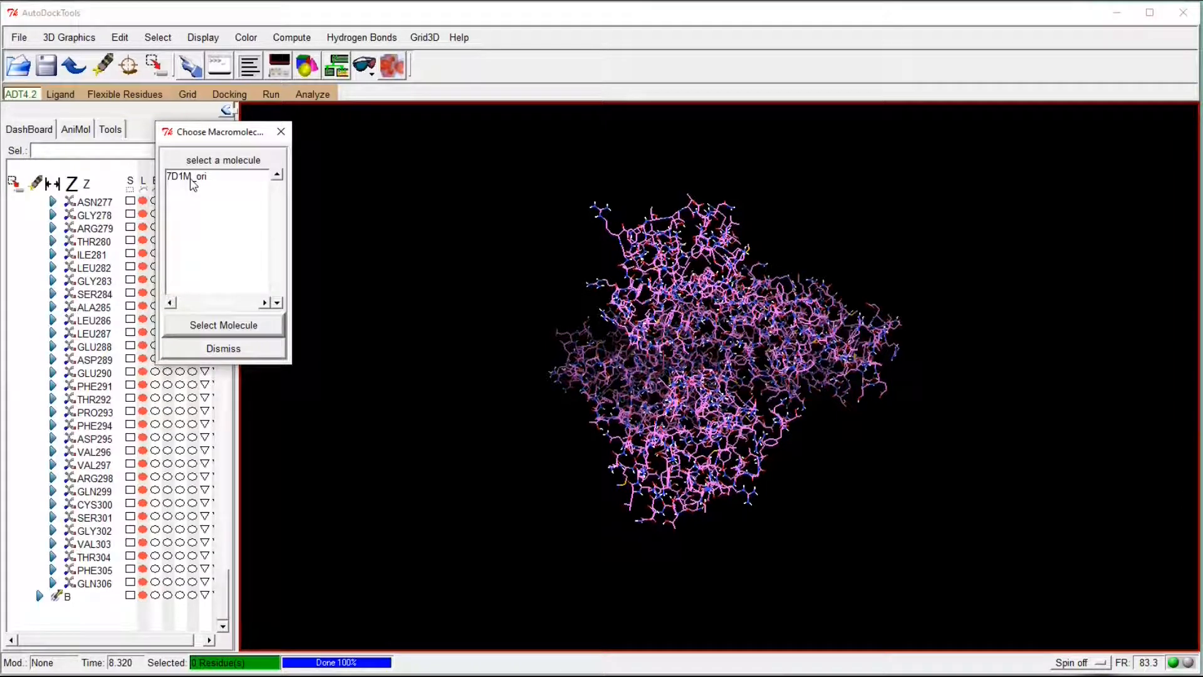
left_click(196, 178)
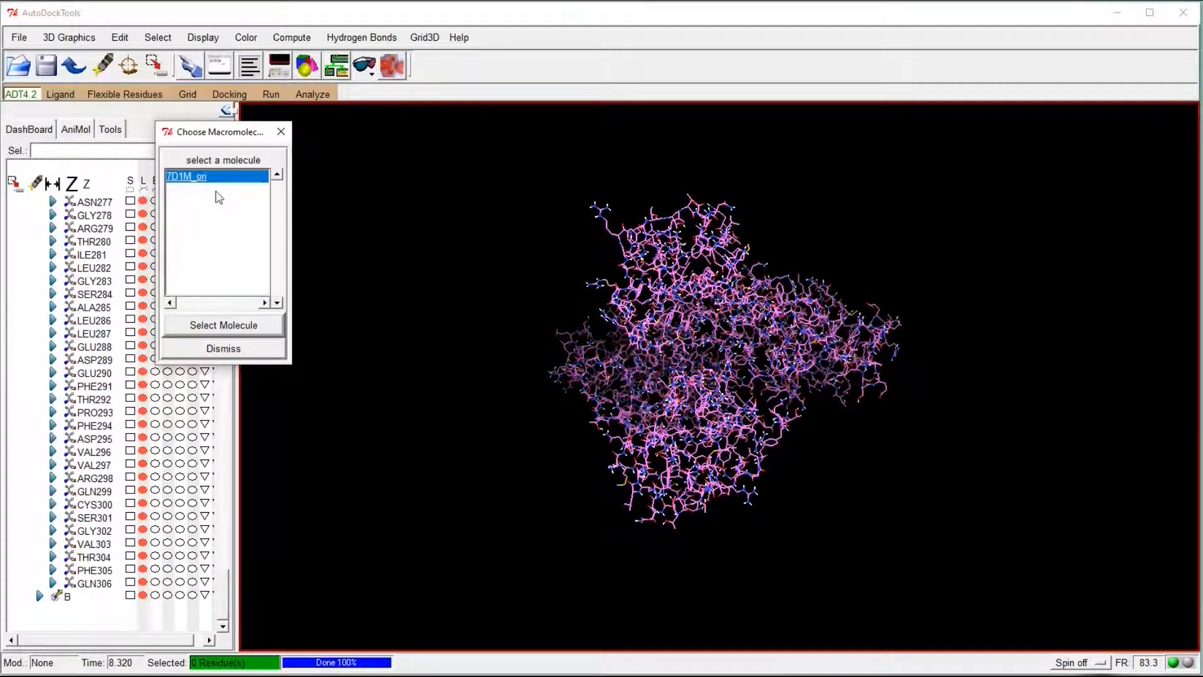
left_click(222, 325)
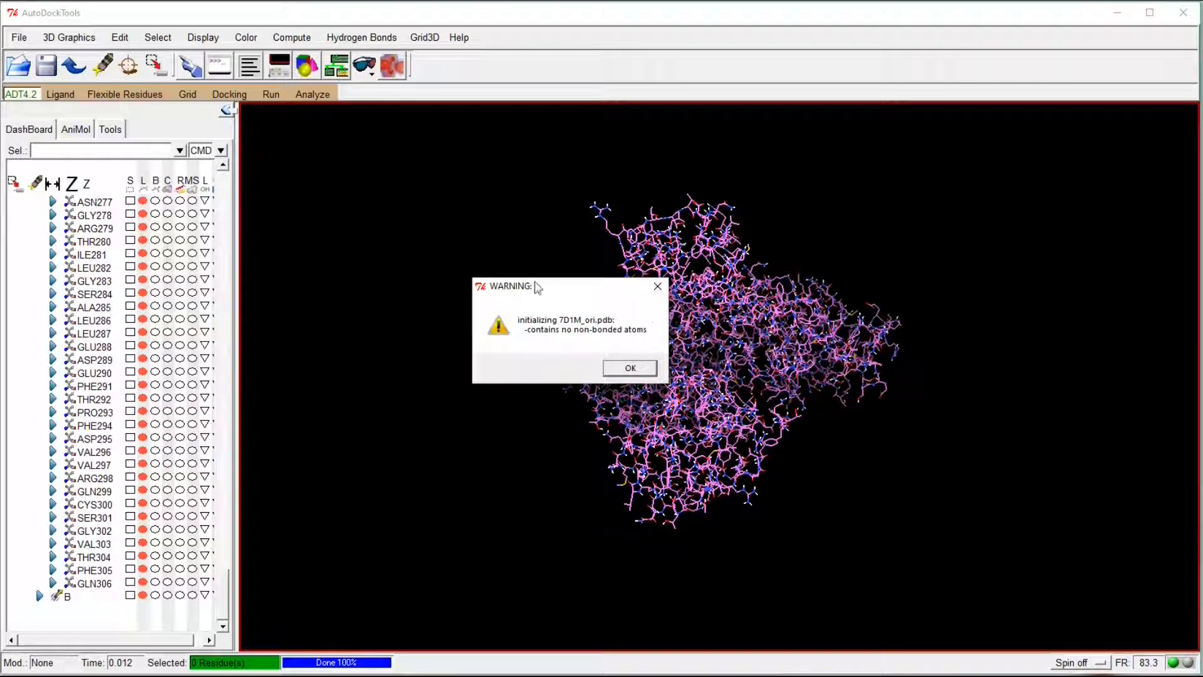
left_click(630, 369)
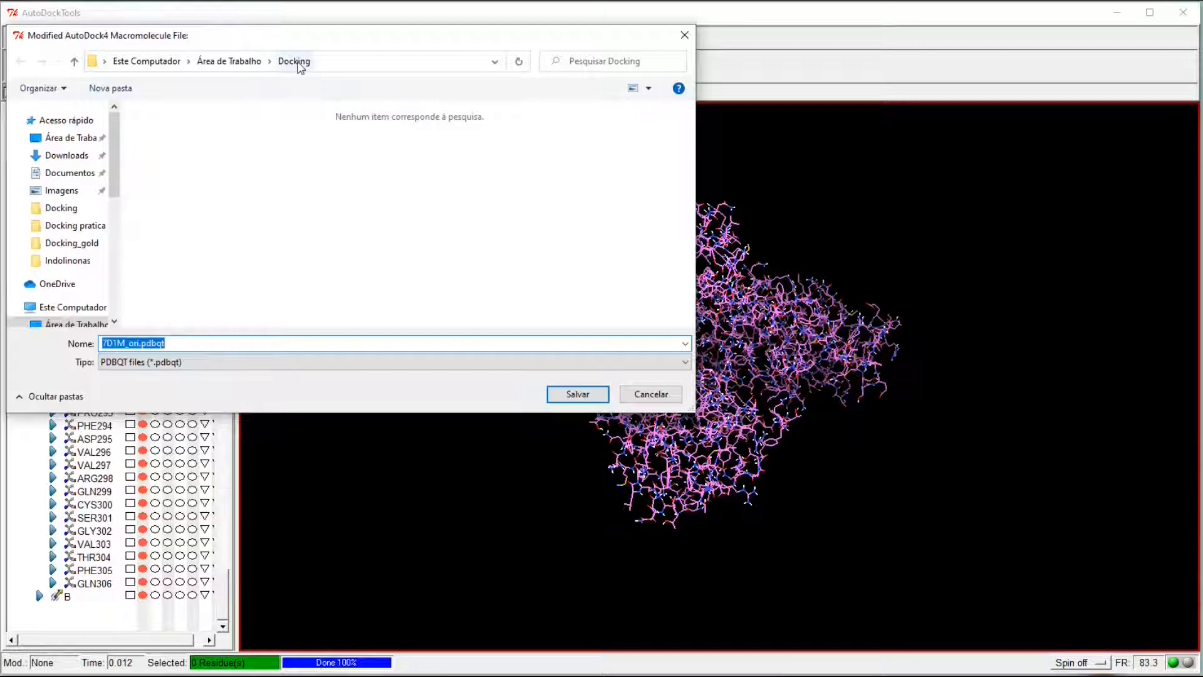
left_click(577, 395)
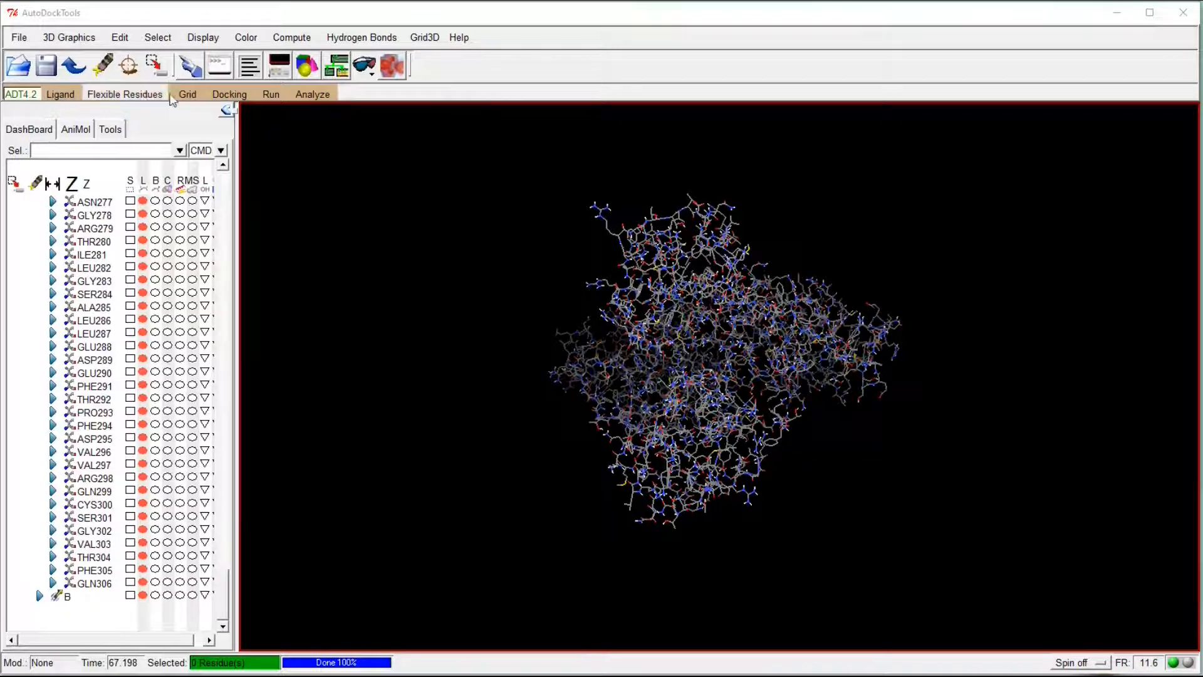
Open K36401_A.mol2 from the Docking folder as the AutoDock4 ligand and dismiss its setup summary
left_click(61, 95)
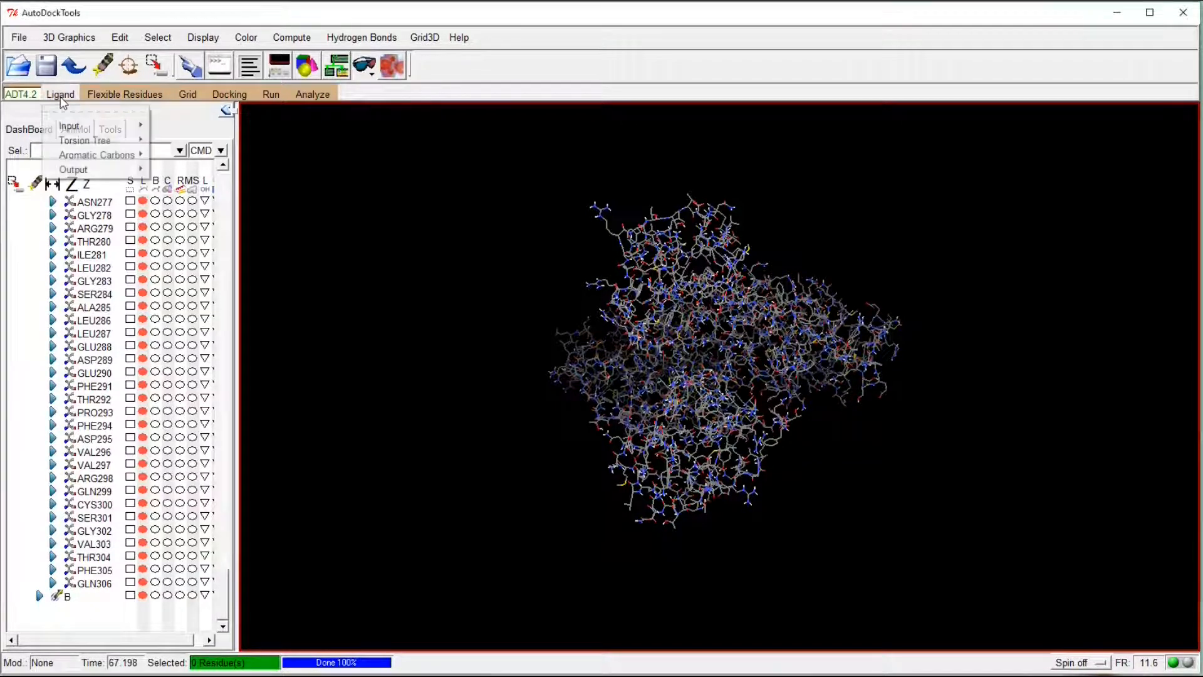
mouse_move(81, 130)
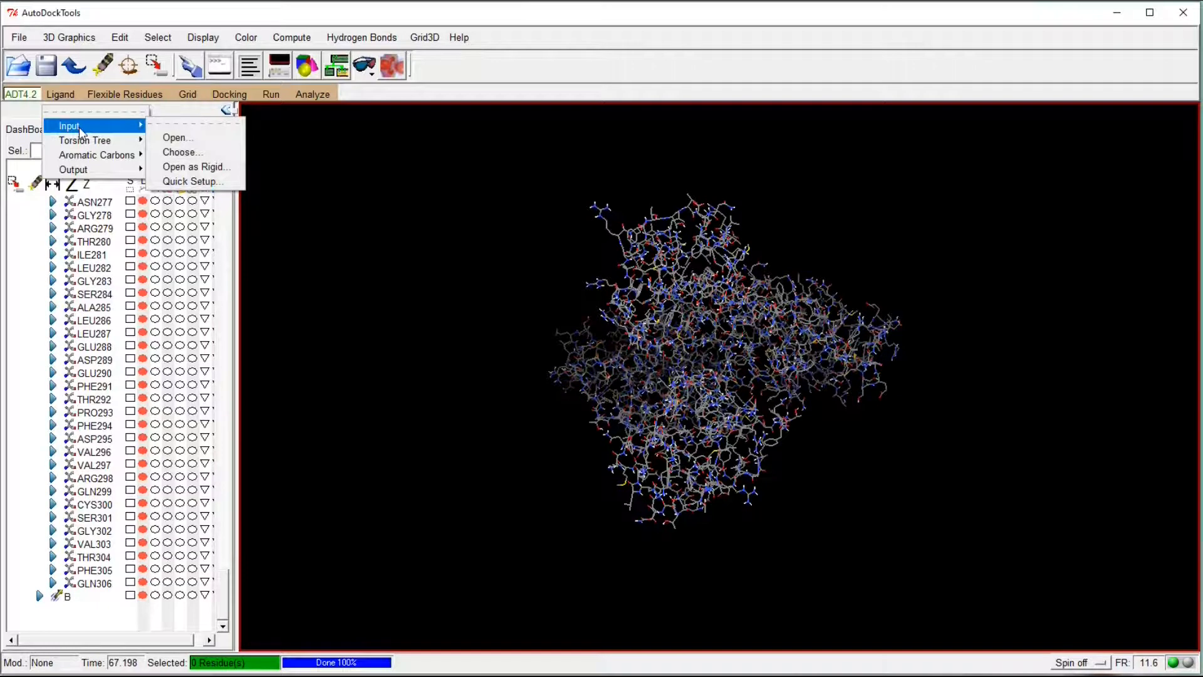
left_click(176, 137)
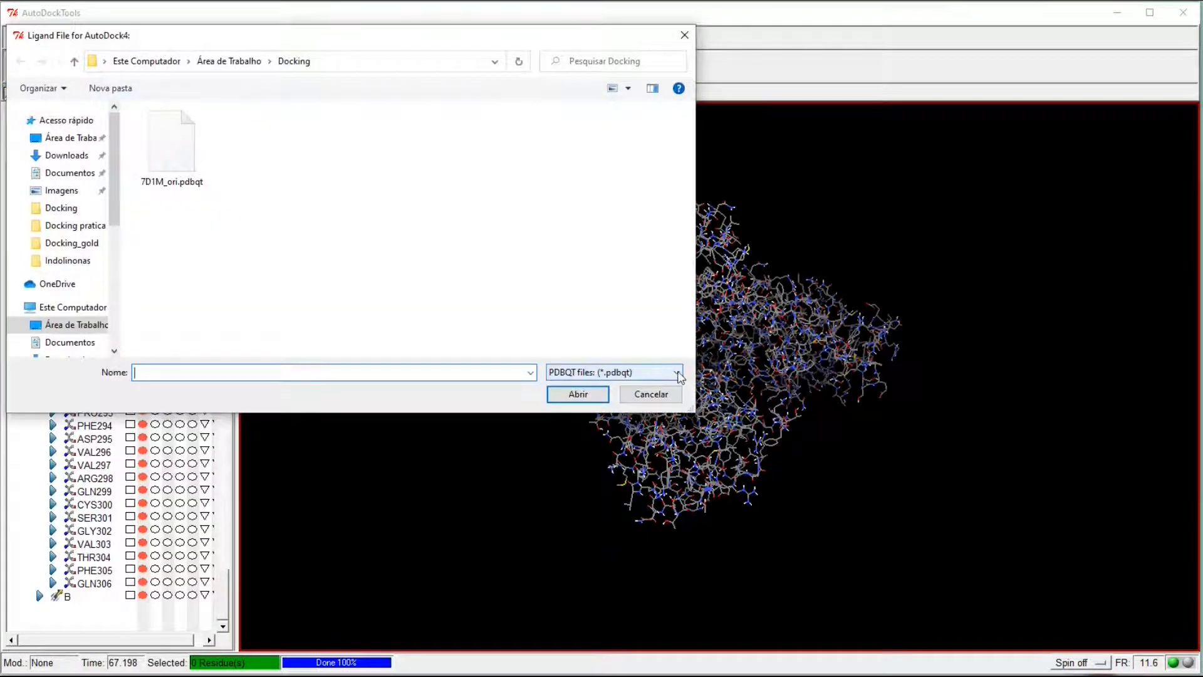
left_click(678, 372)
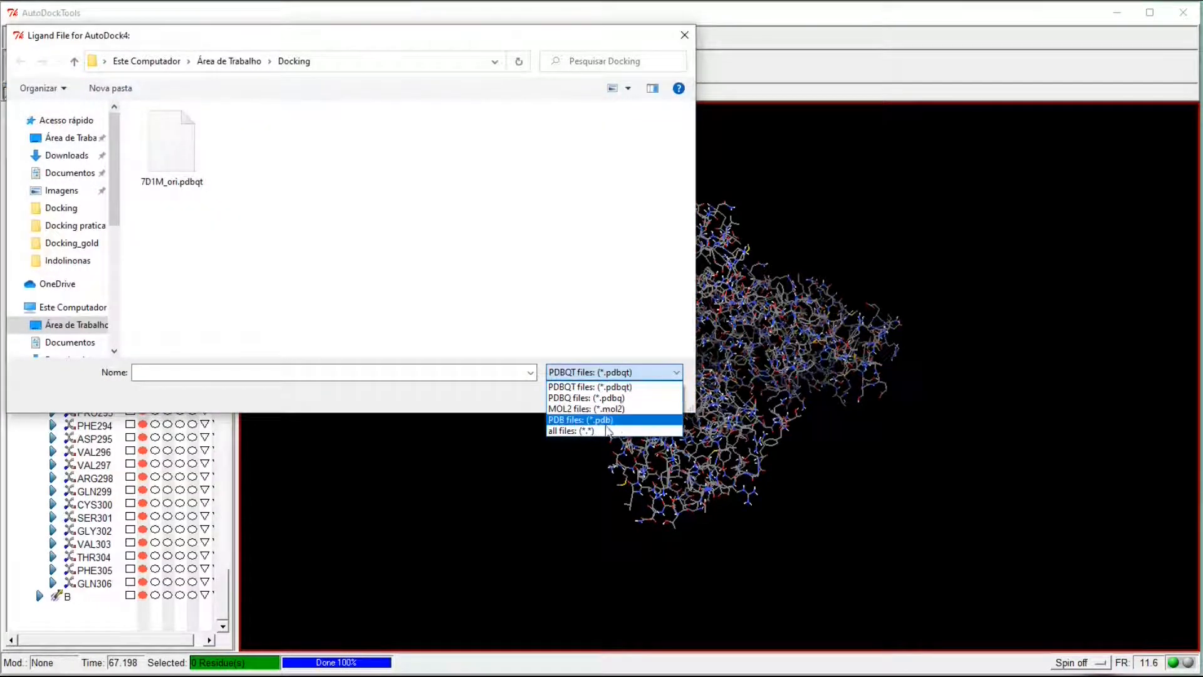
left_click(587, 431)
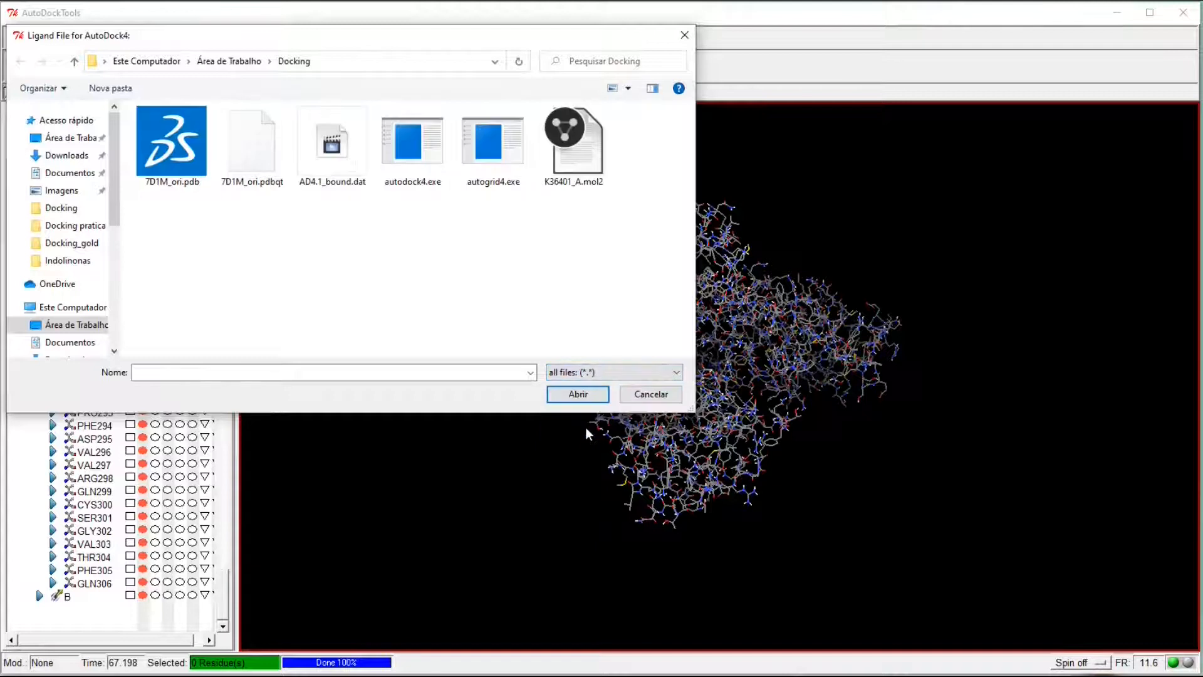
left_click(578, 166)
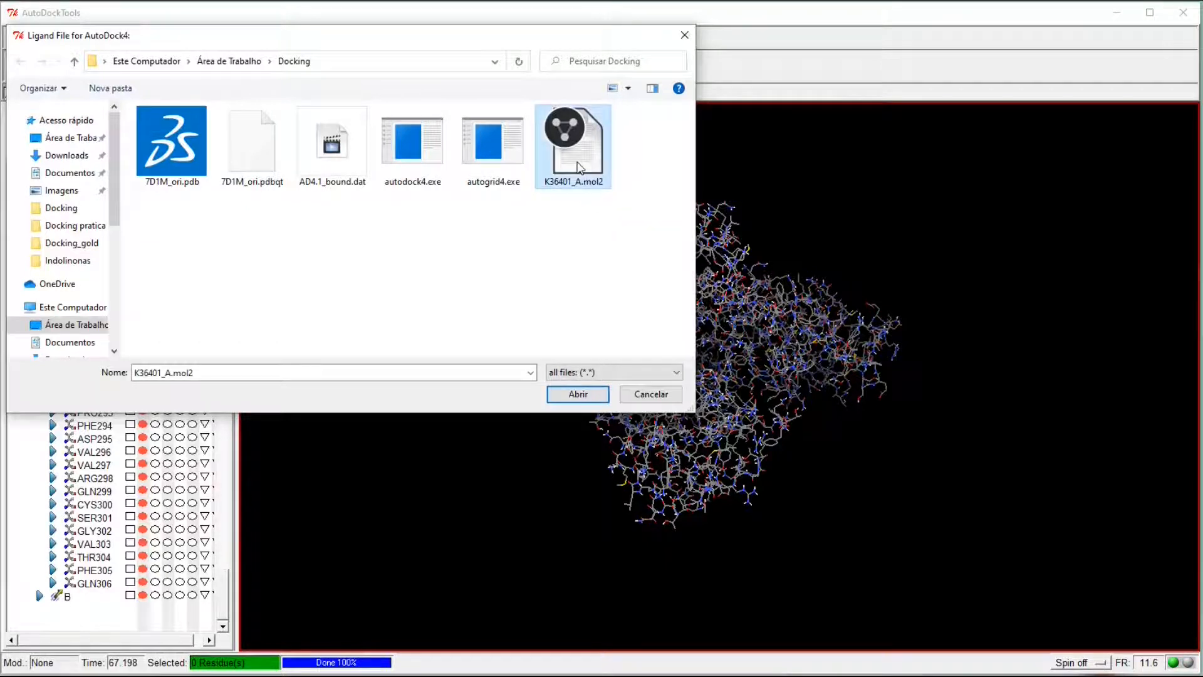
left_click(576, 395)
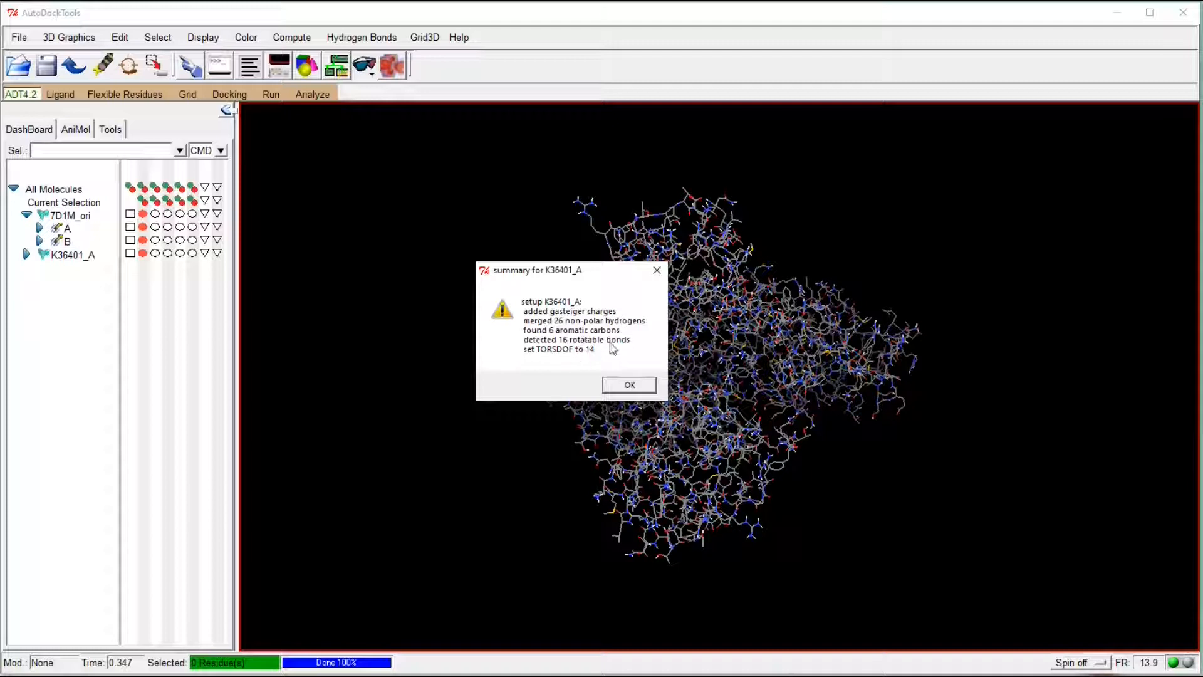
left_click(630, 385)
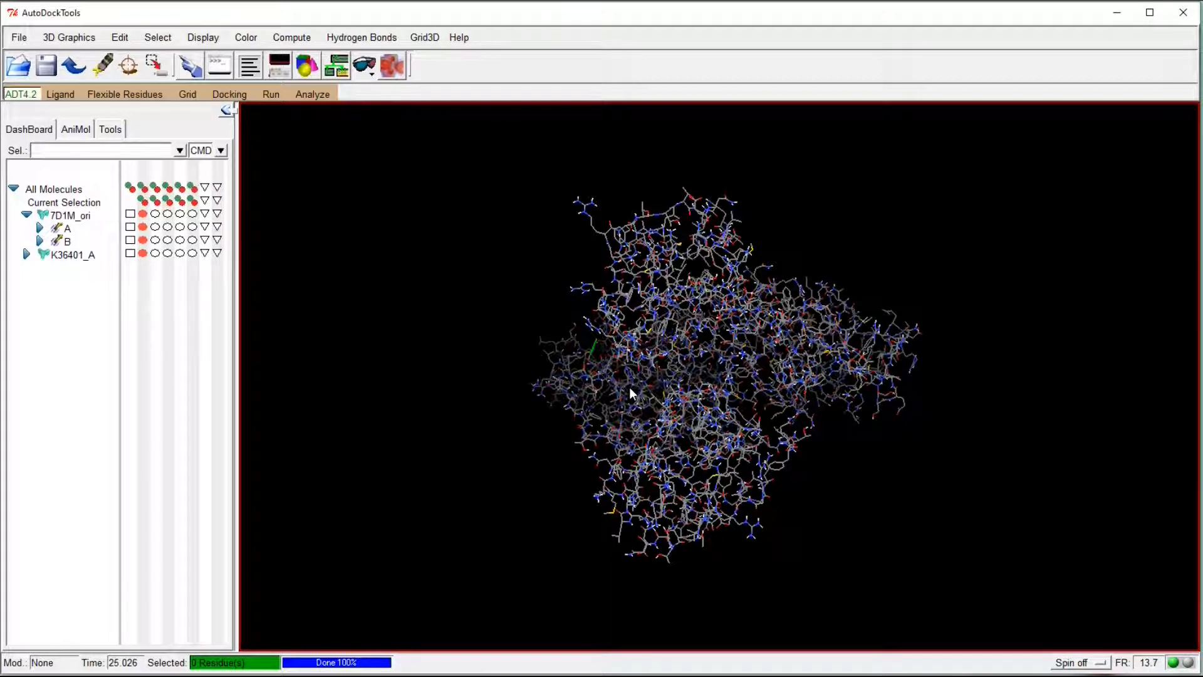
Select the ligand K36401_A and detect the root of its torsion tree
left_click(130, 253)
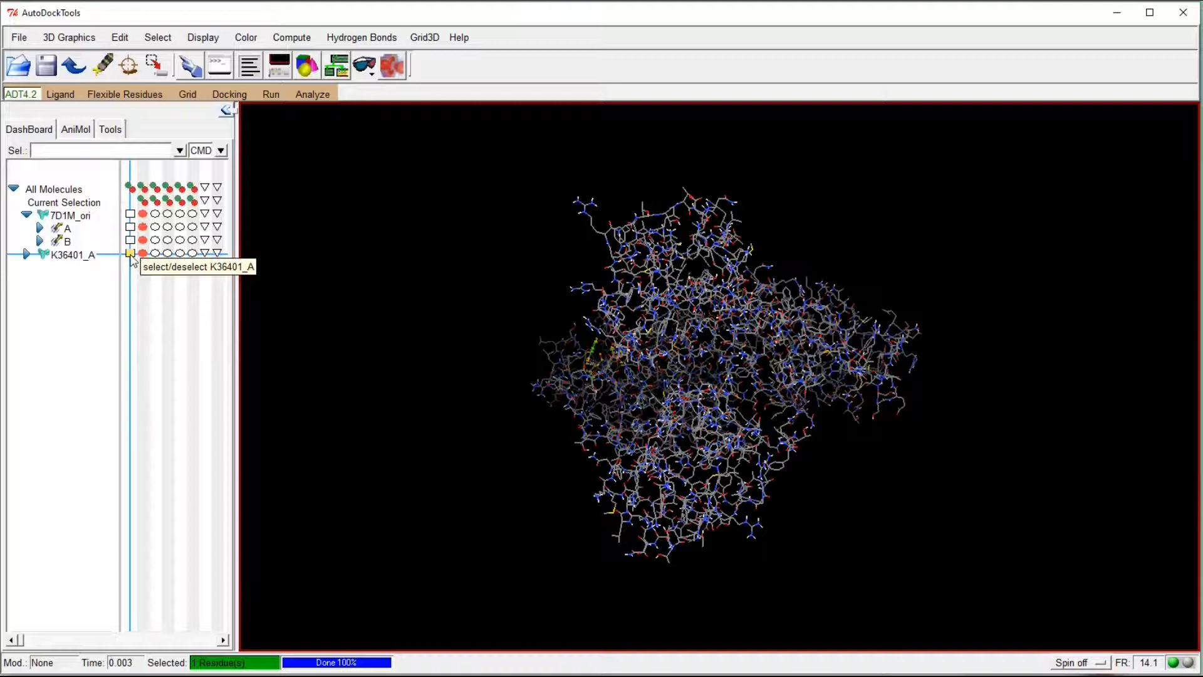
left_click(63, 95)
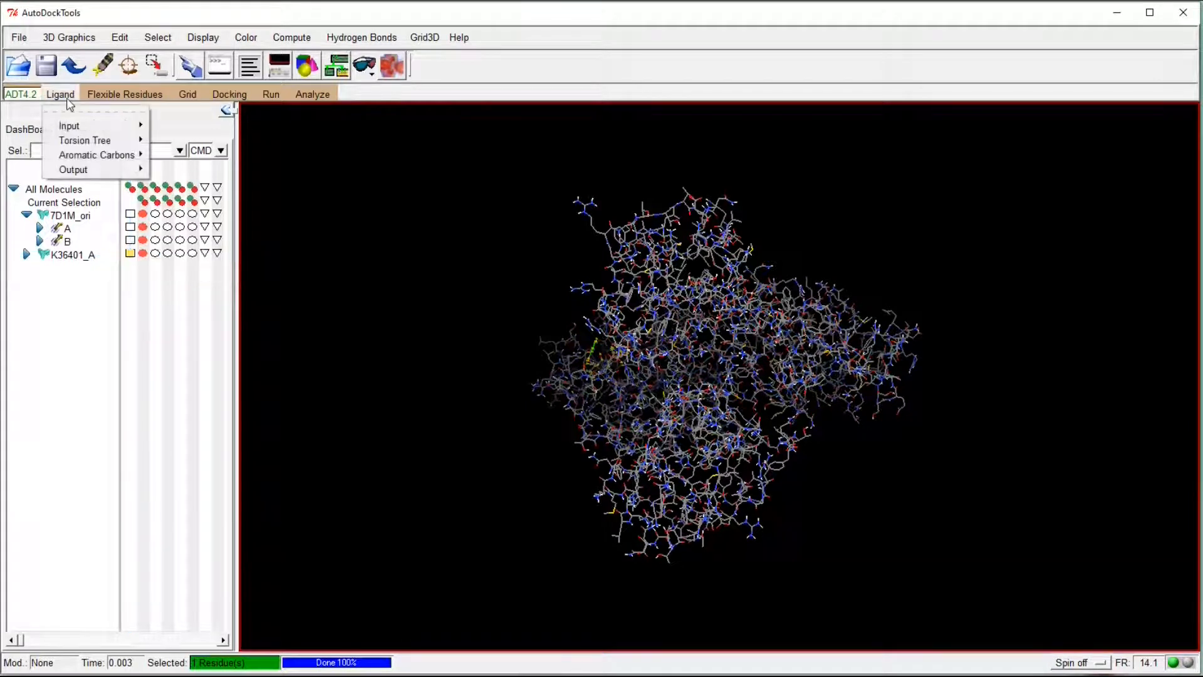
mouse_move(125, 144)
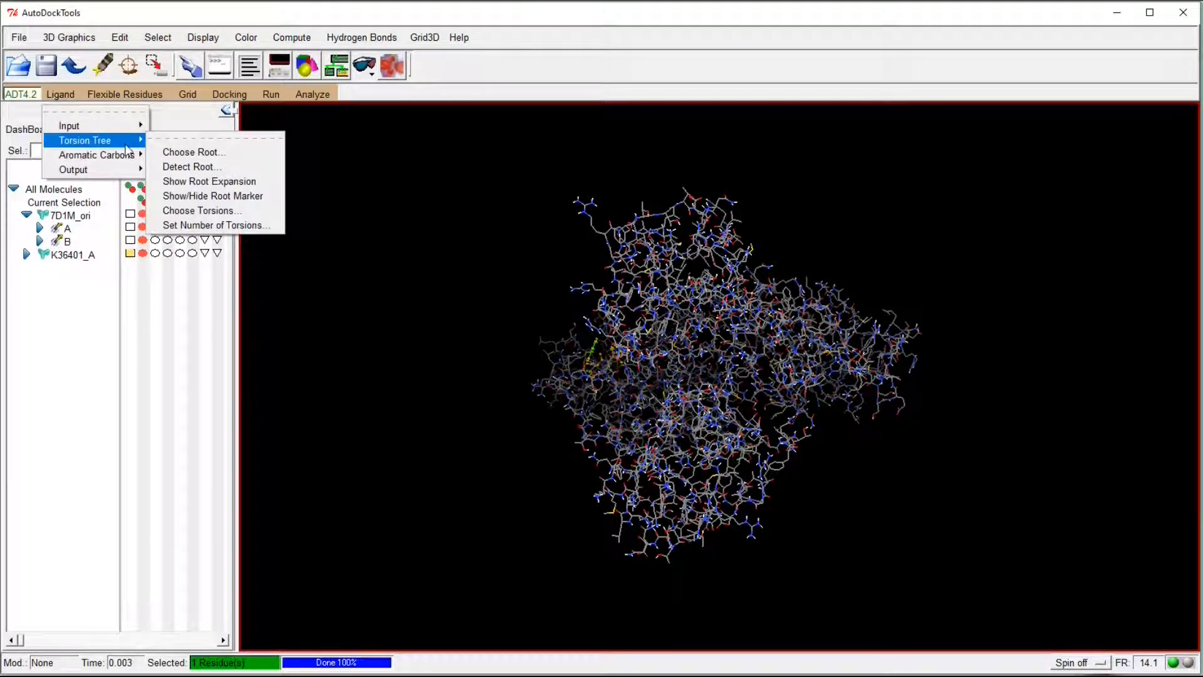
left_click(196, 166)
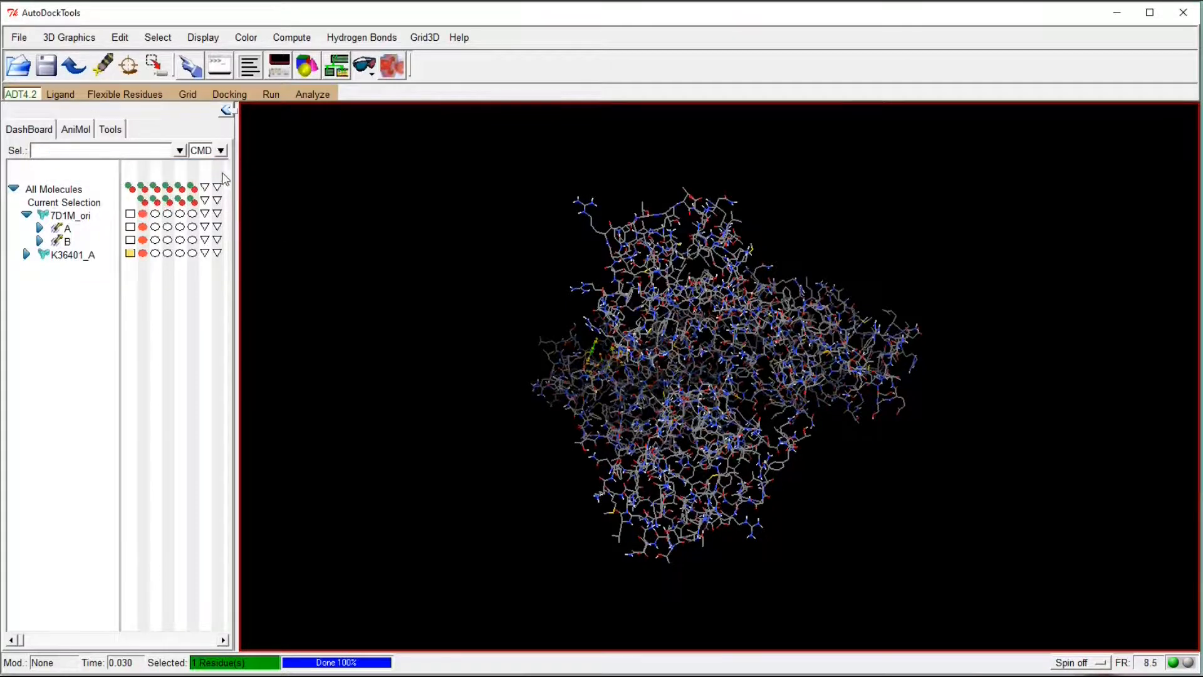
scroll(620, 420, "up", 5)
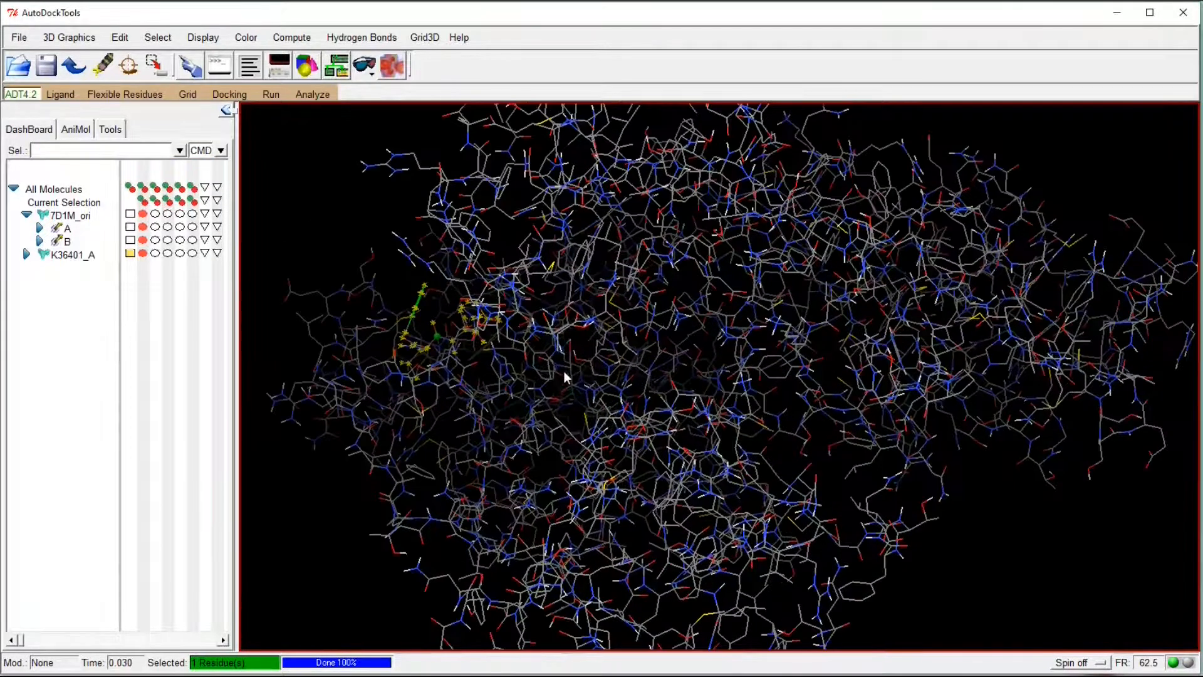
scroll(531, 377, "up", 2)
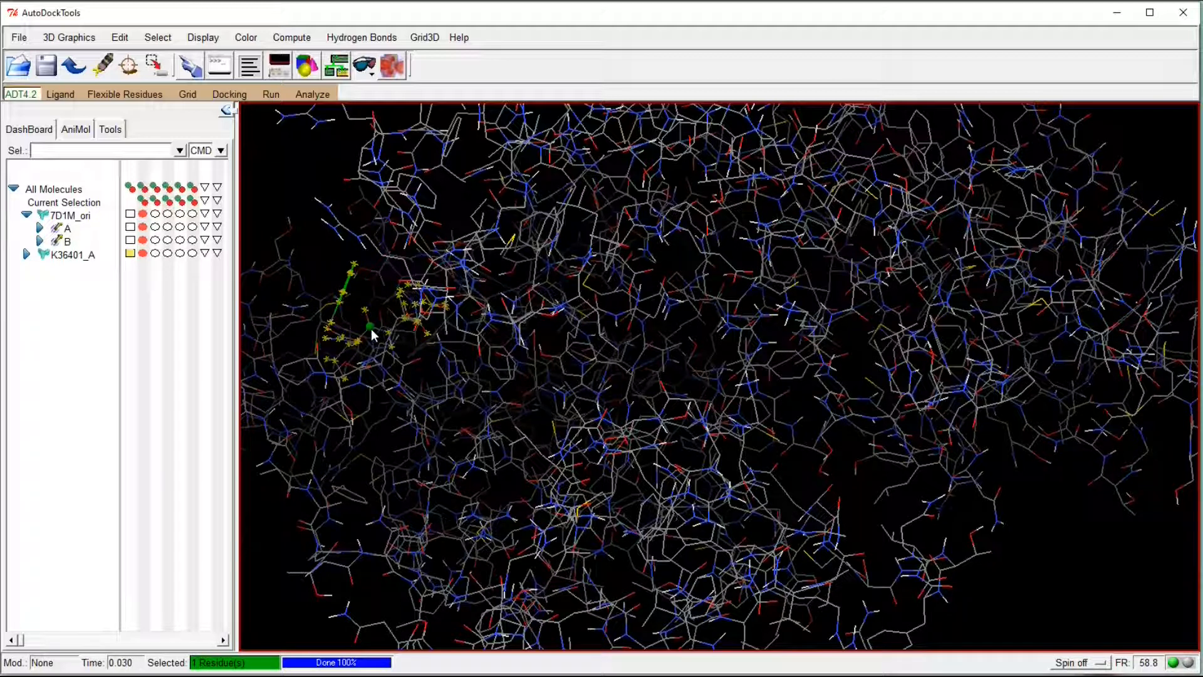
Make all active bonds of the ligand non-rotatable in its torsion settings and finish the torsion selection
left_click(60, 94)
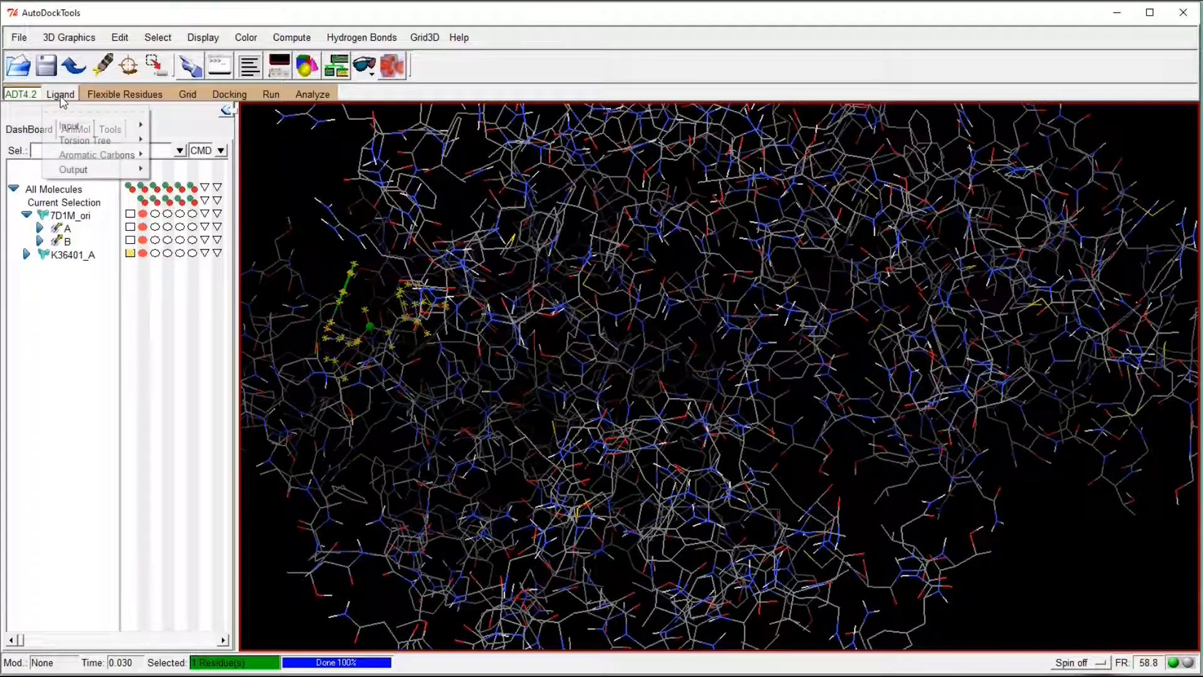
mouse_move(100, 146)
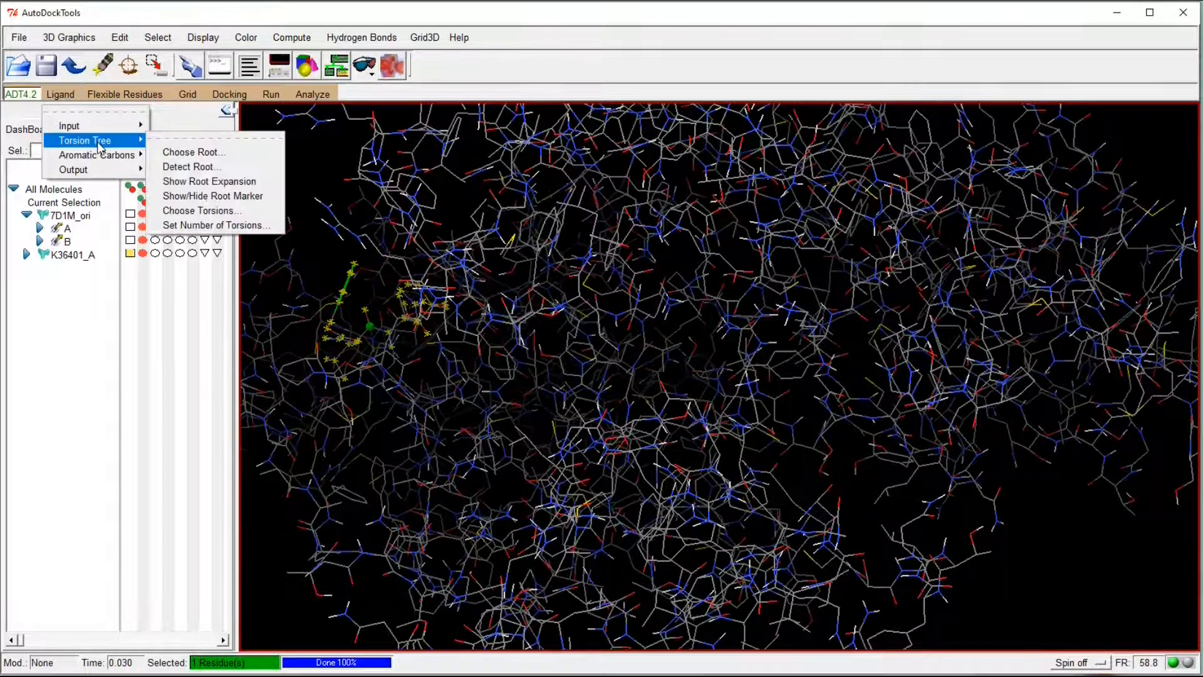
left_click(216, 212)
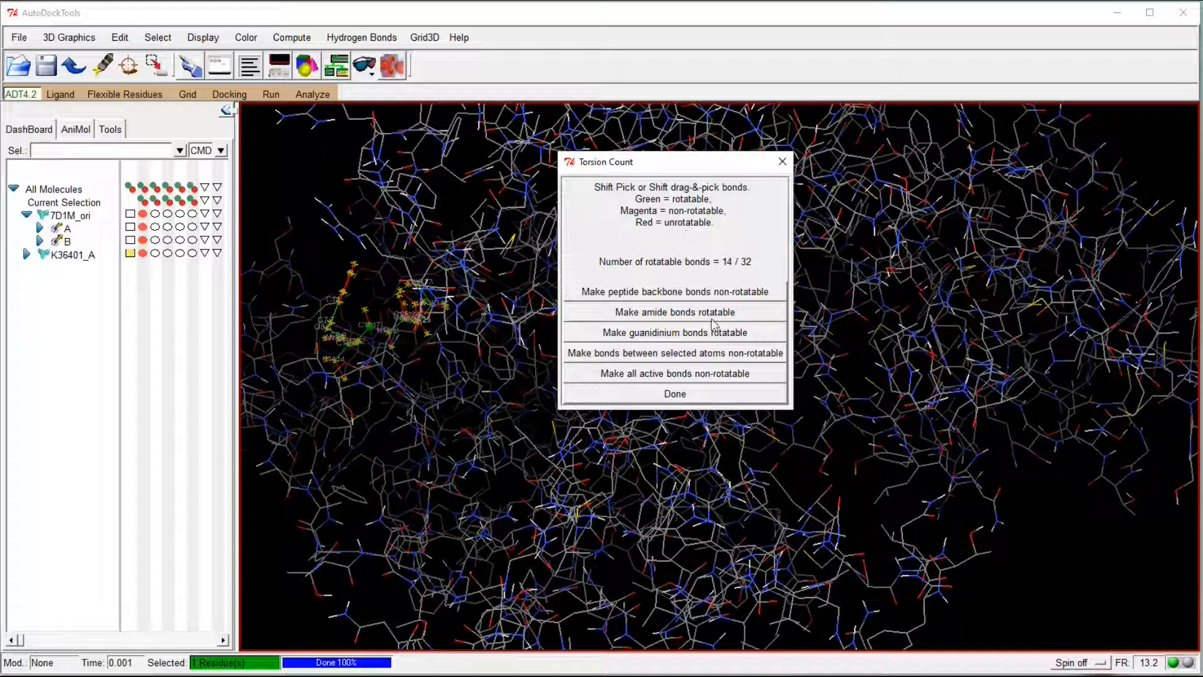
left_click(693, 376)
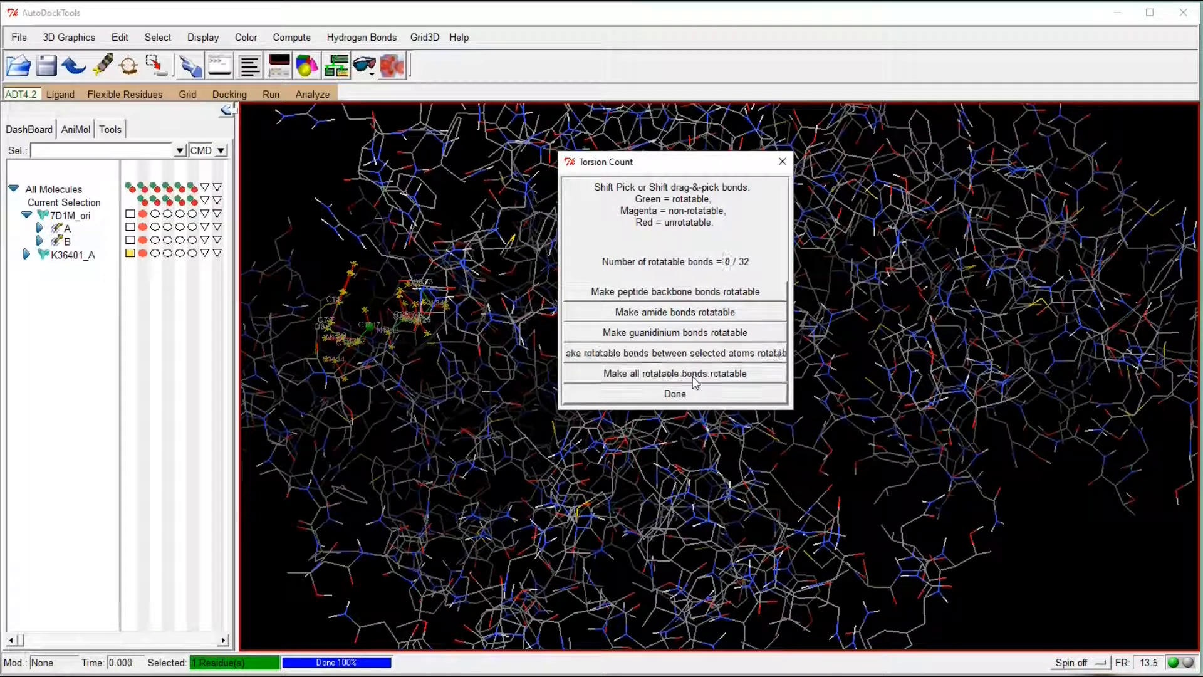
left_click(679, 399)
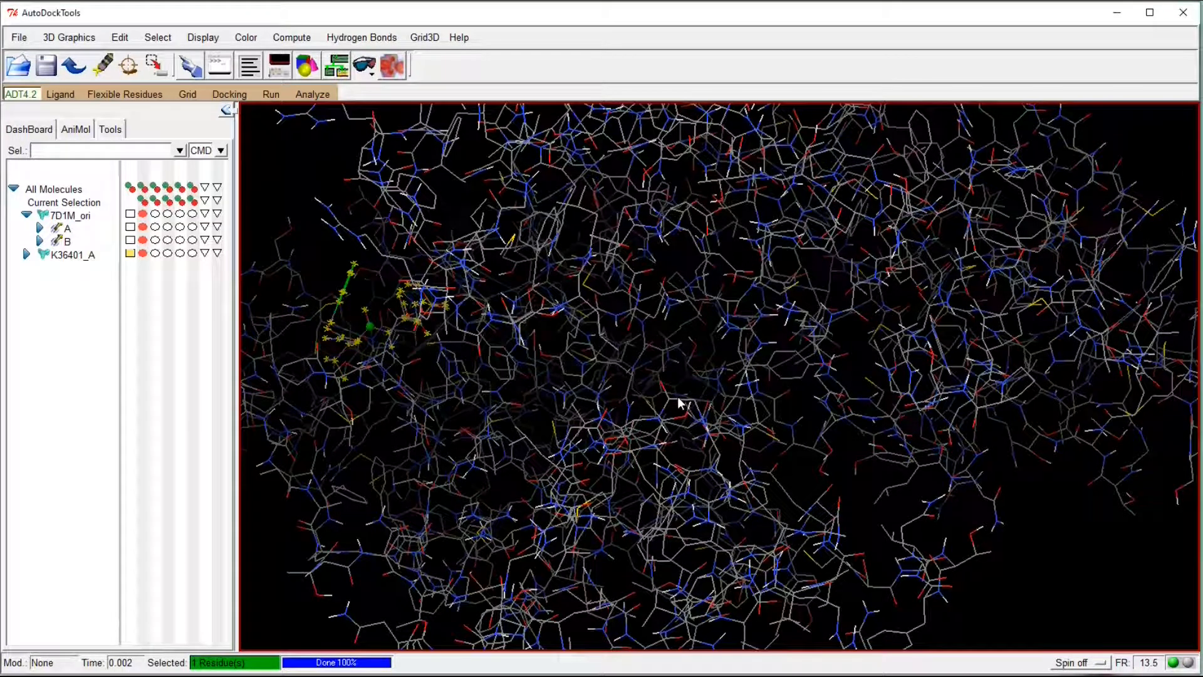
Save the prepared ligand as K36401_A.pdbqt in the Docking folder
left_click(60, 96)
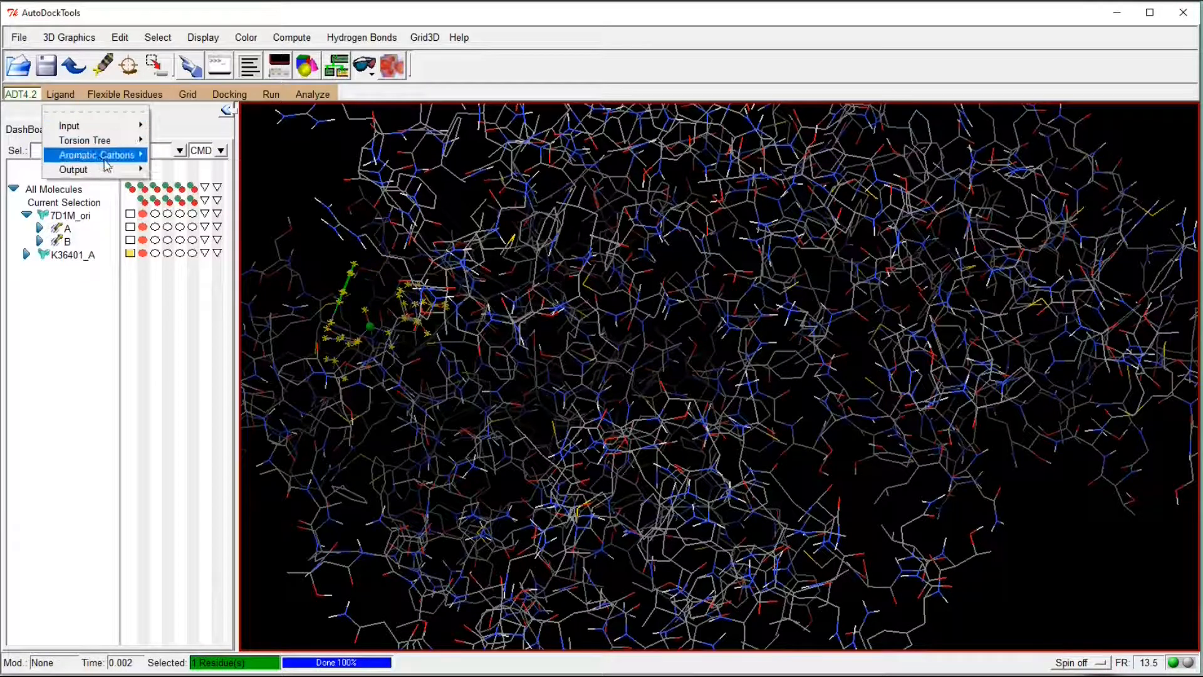
mouse_move(117, 171)
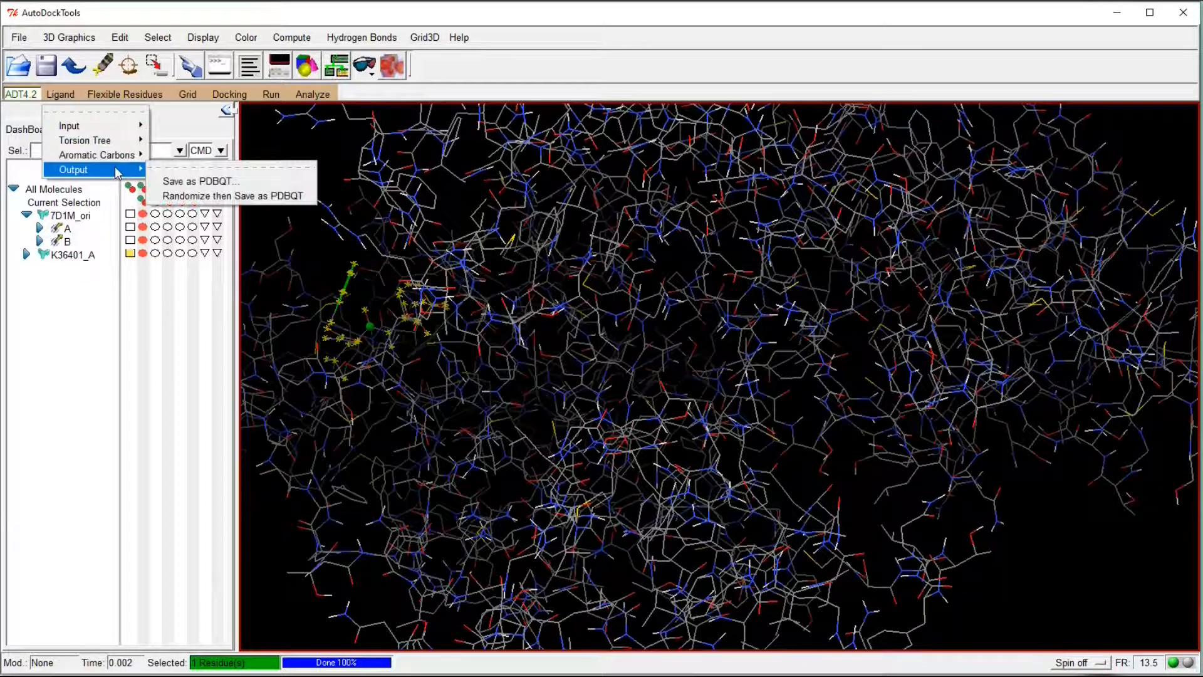
left_click(192, 182)
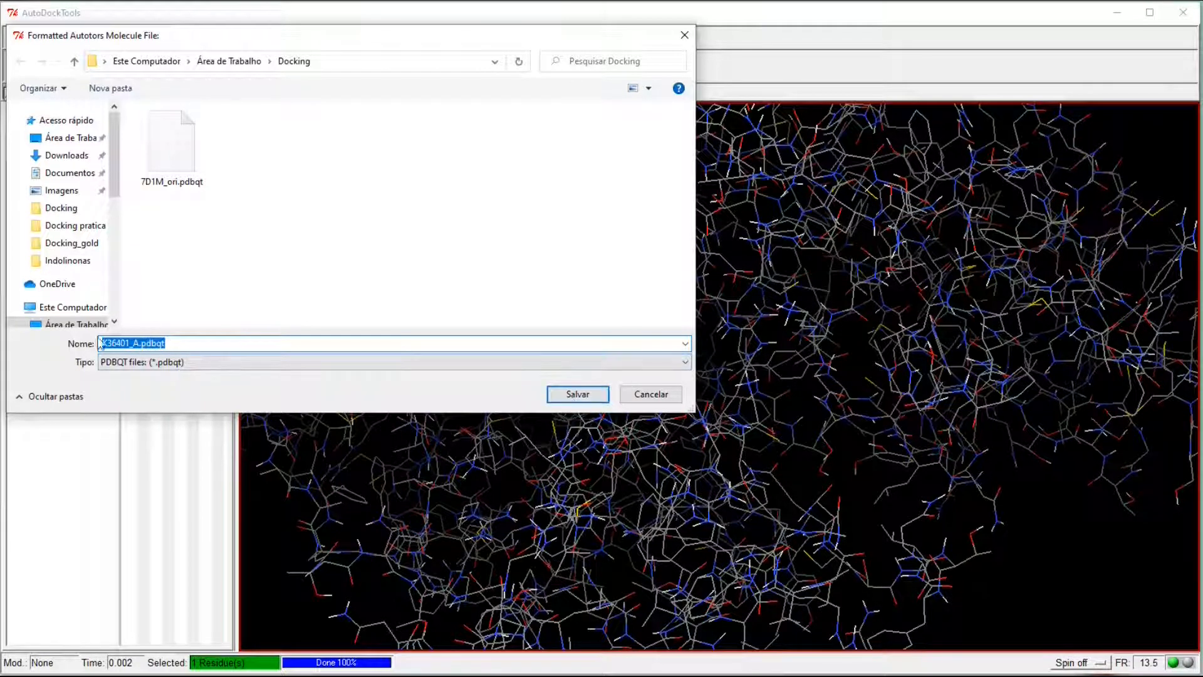
left_click(578, 394)
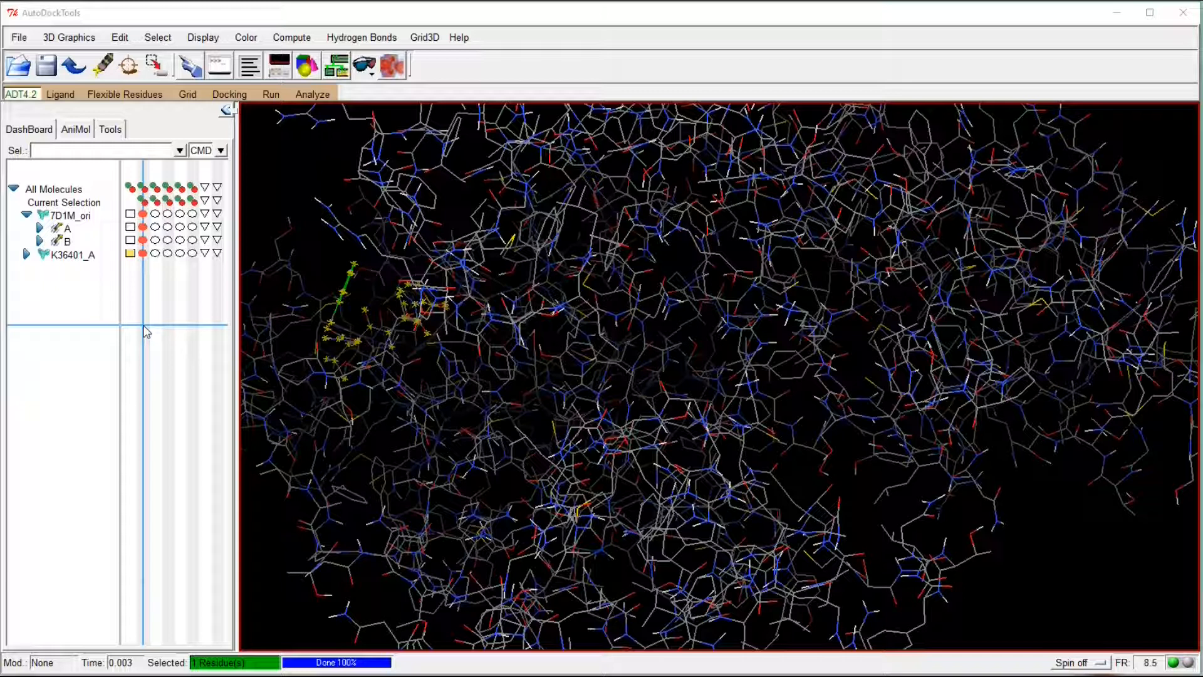
Set the grid map types by choosing K36401_A as the ligand
left_click(188, 95)
mouse_move(232, 155)
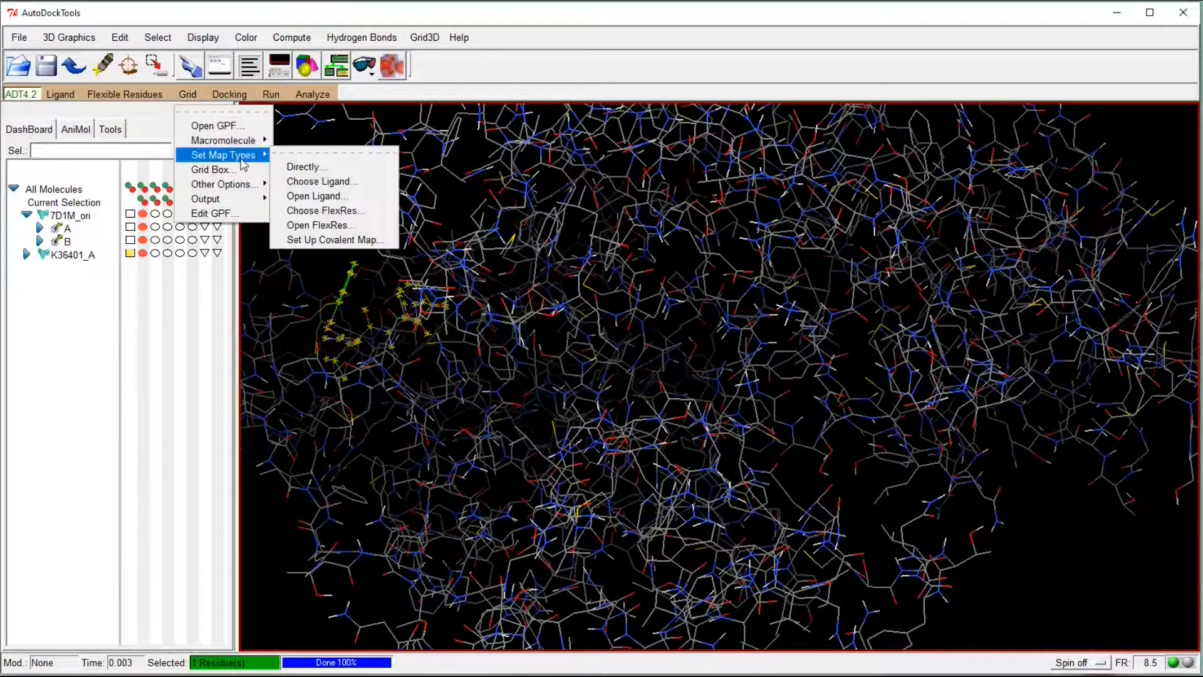
left_click(319, 181)
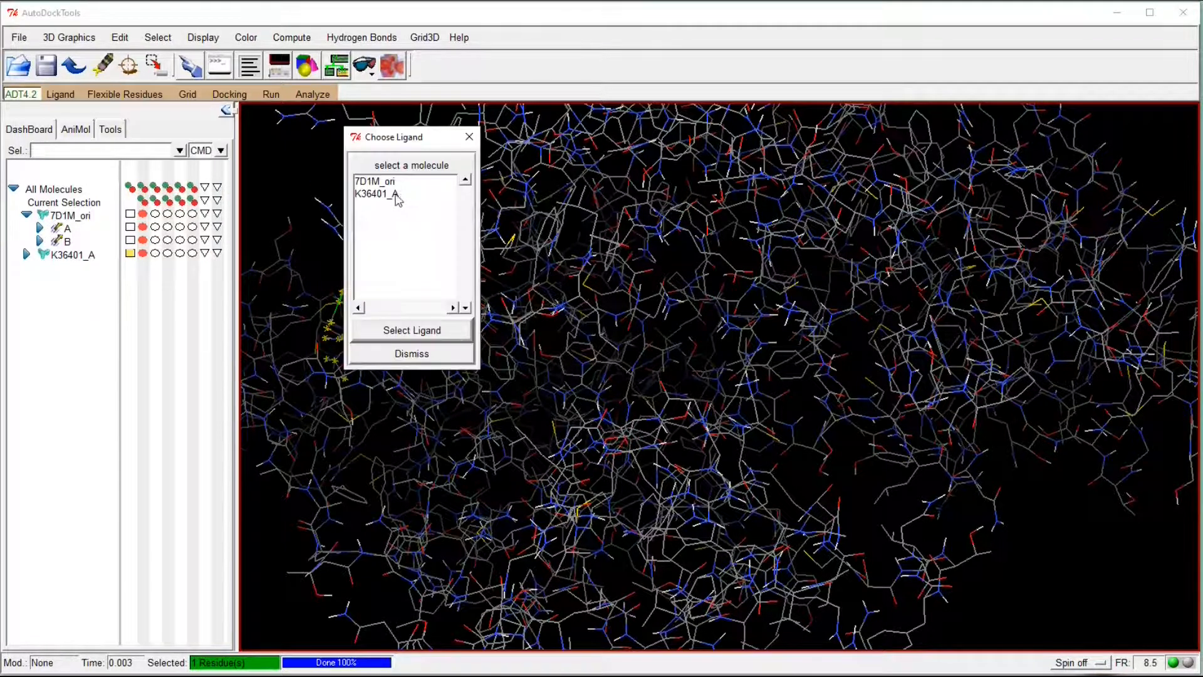
left_click(393, 195)
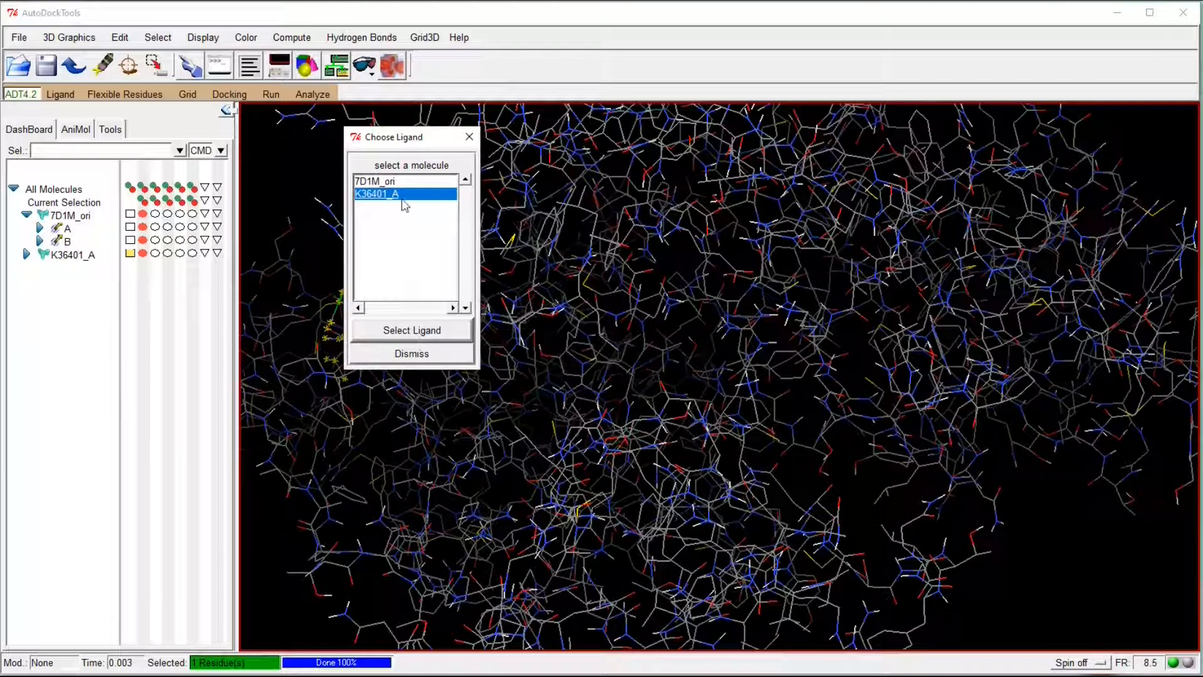
left_click(426, 336)
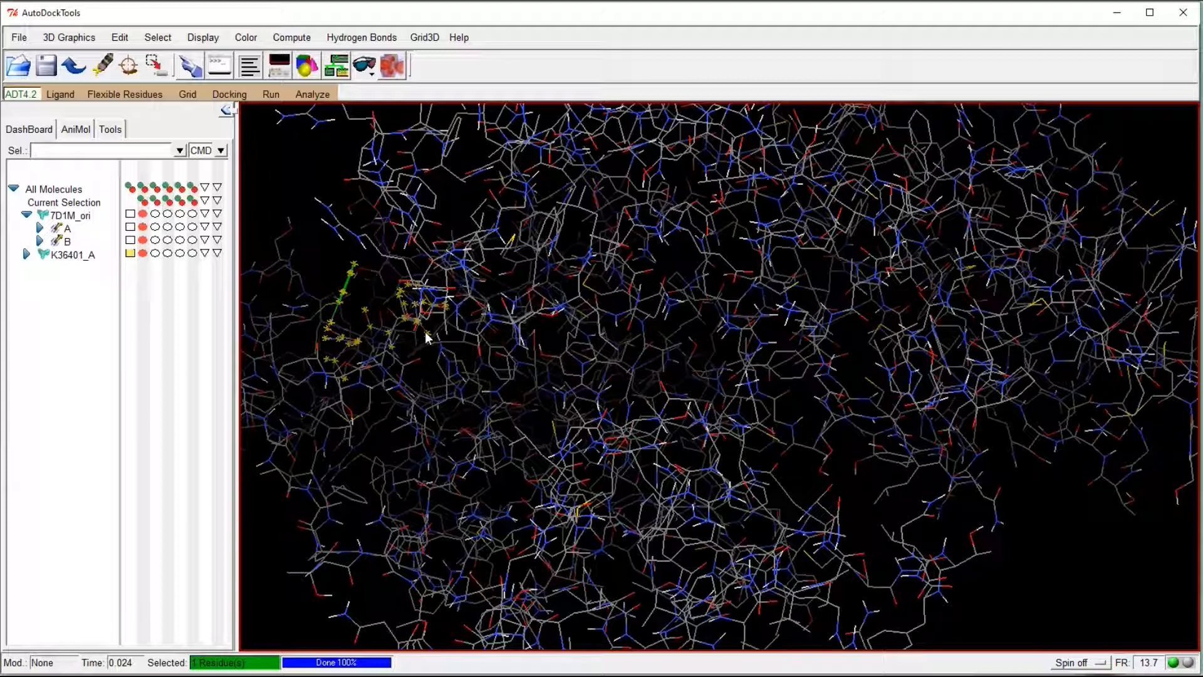
Open the grid box options and set the number of points to 70 in x, 76 in y and 78 in z
left_click(187, 94)
left_click(211, 169)
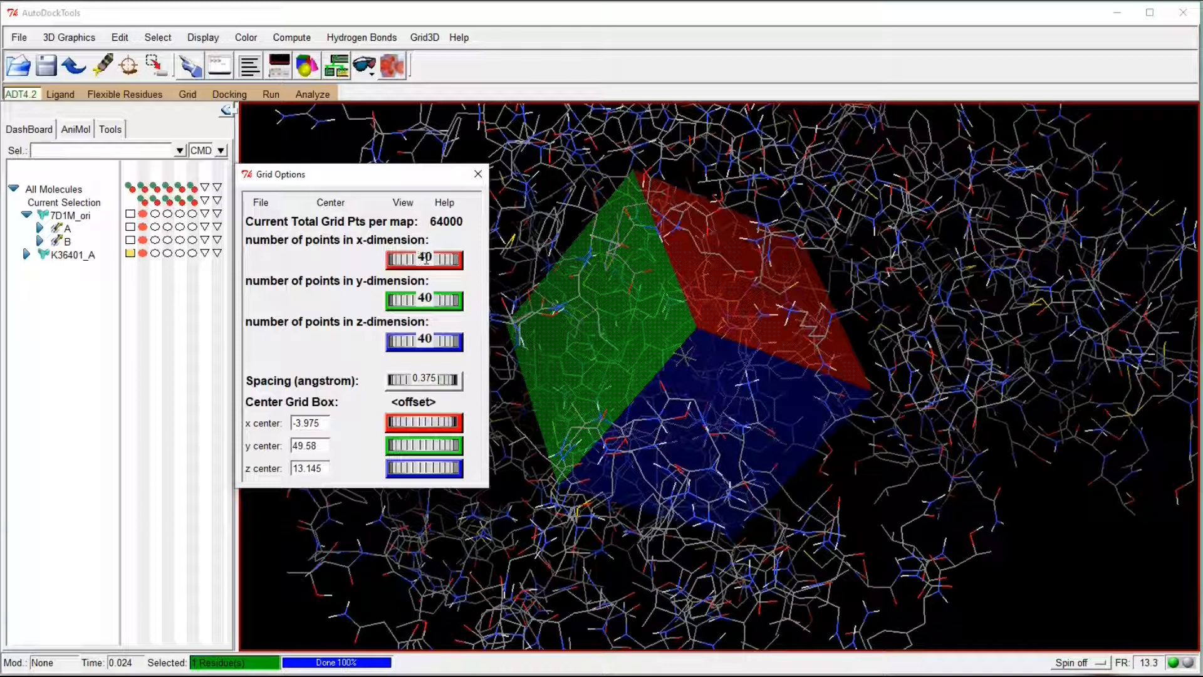
type("70")
key("Return")
type("76")
key("Return")
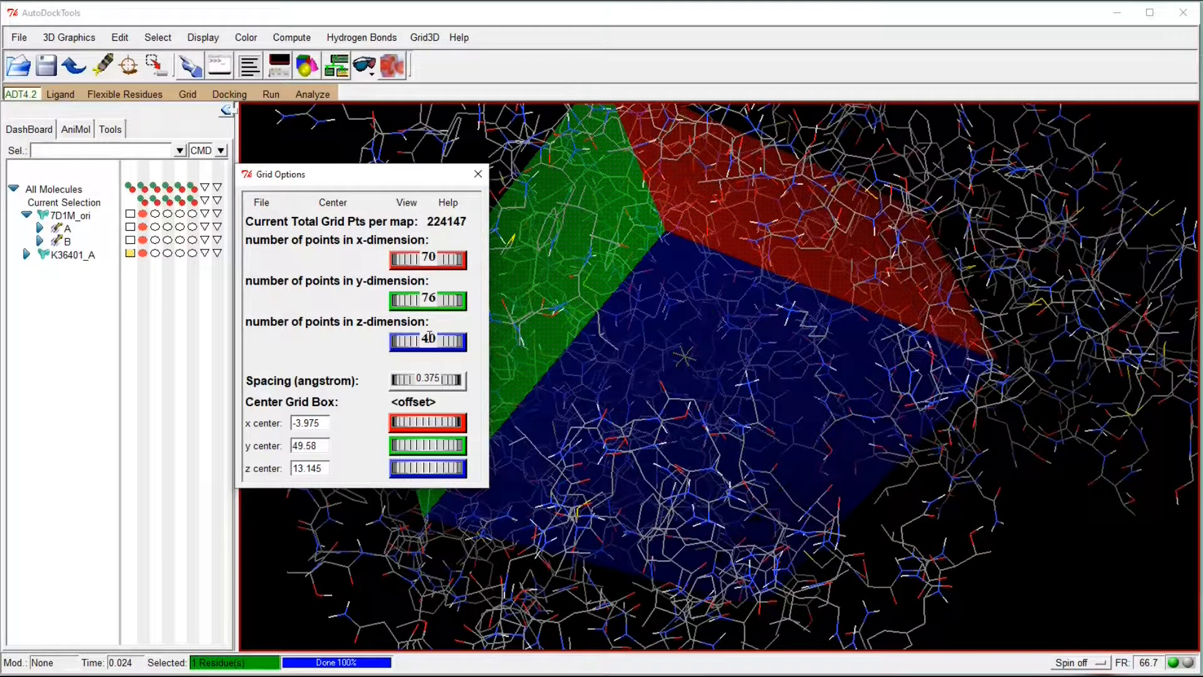
type("78")
key("Return")
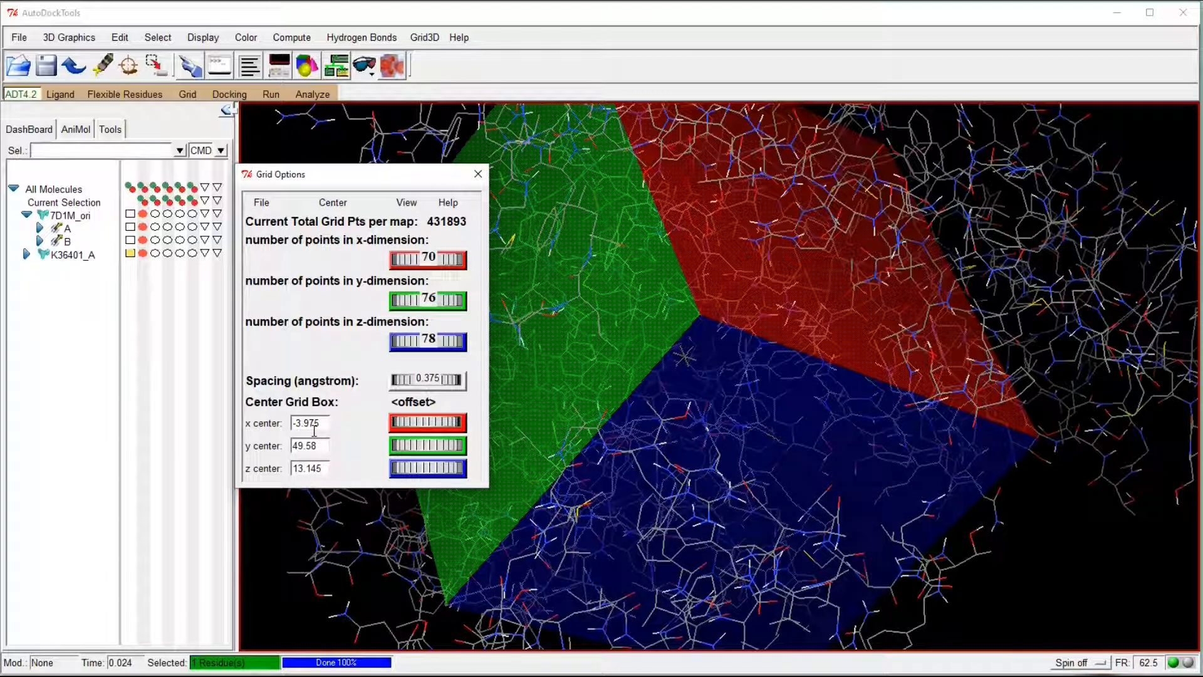
Centre the grid box at x -18.499375, y 62.334922, z 0.407172 using coordenadas_k36.txt in Notepad, then close the grid options saving the current settings
key("alt+Tab")
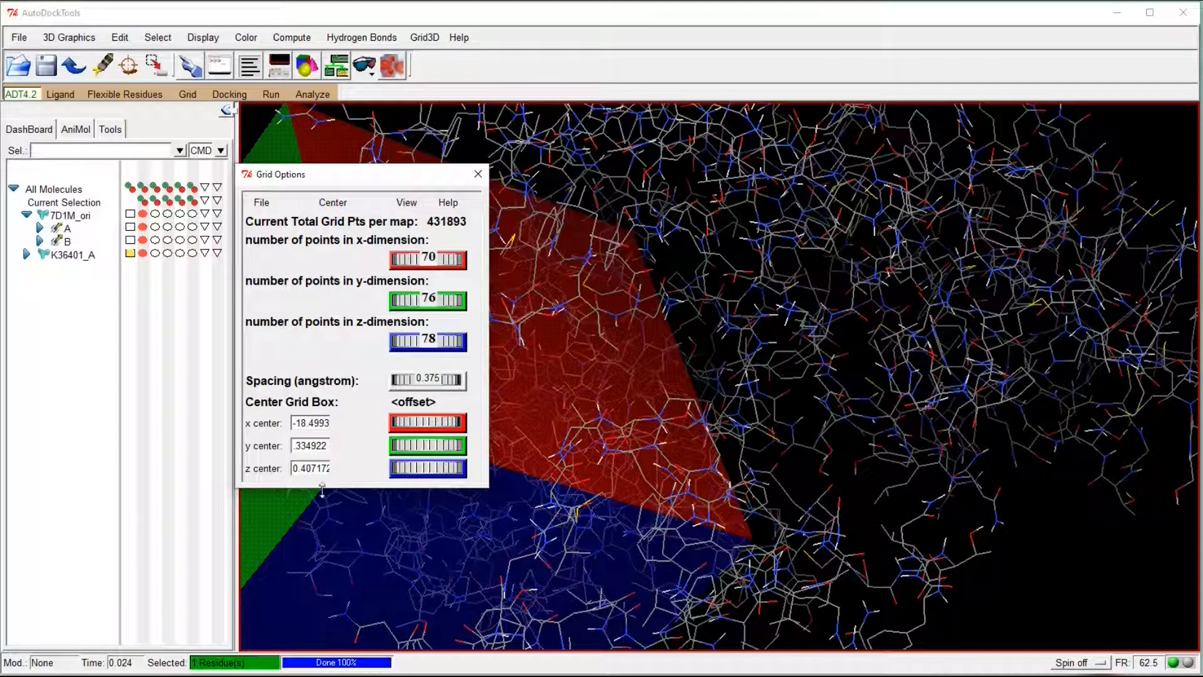
key("alt+Tab")
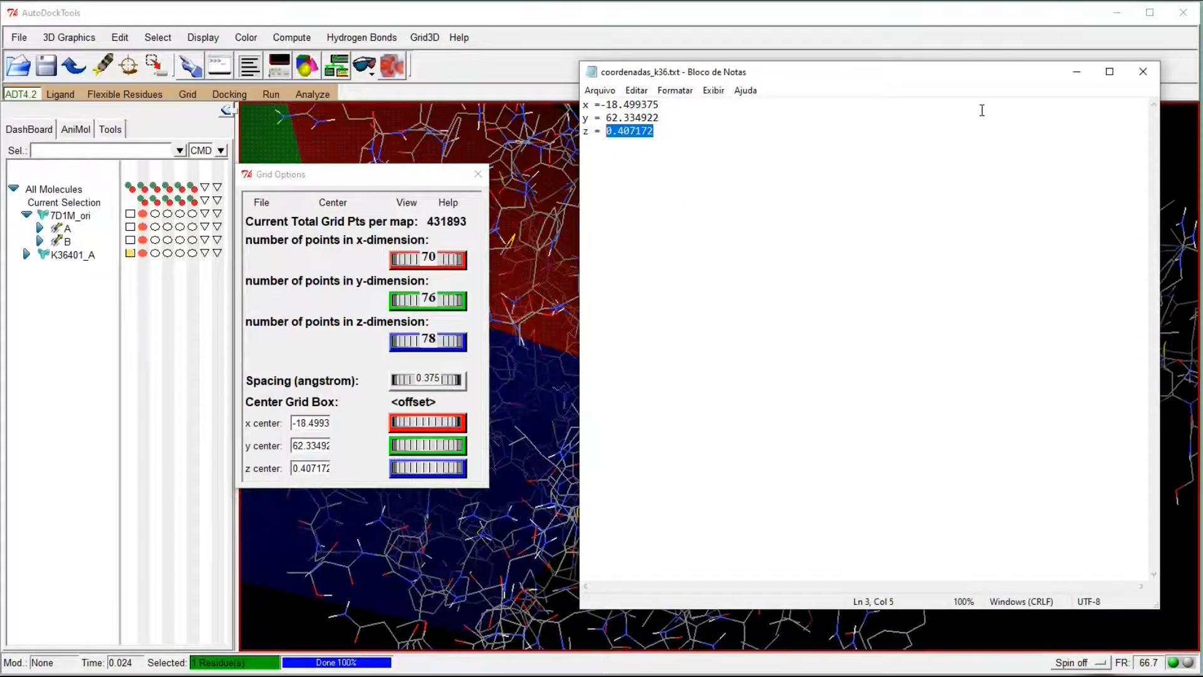
left_click(1076, 71)
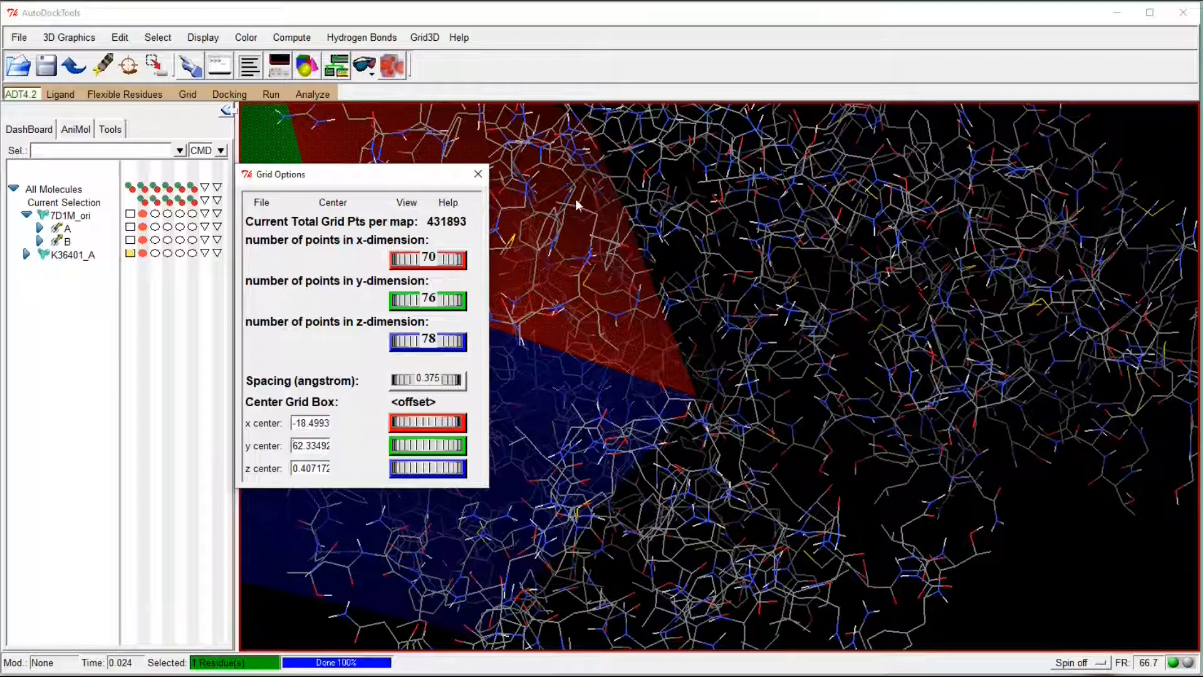
left_click(262, 204)
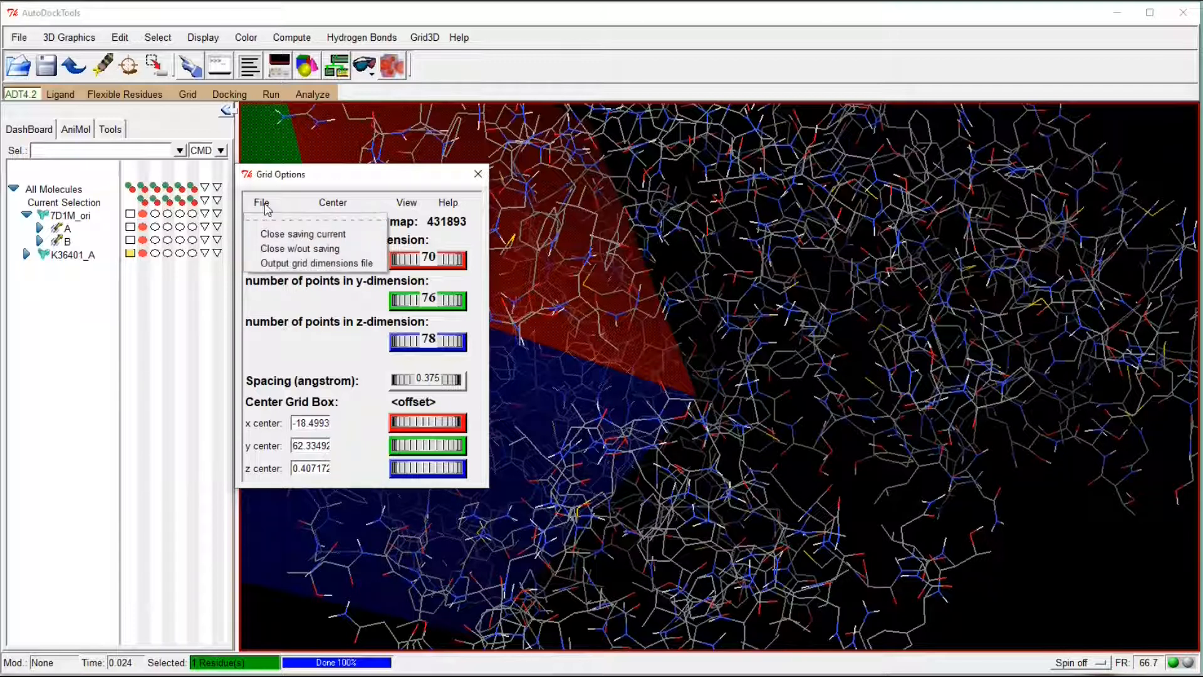
left_click(348, 234)
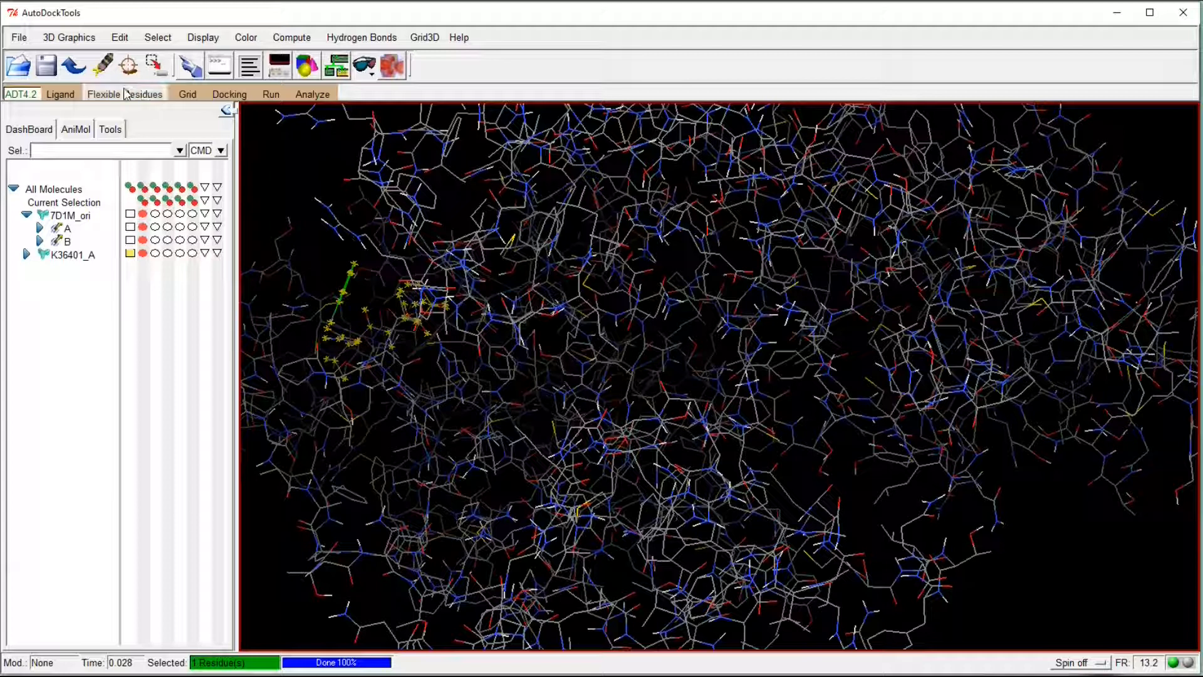
Save the grid parameter file as 1.gpf in the Docking folder
left_click(188, 95)
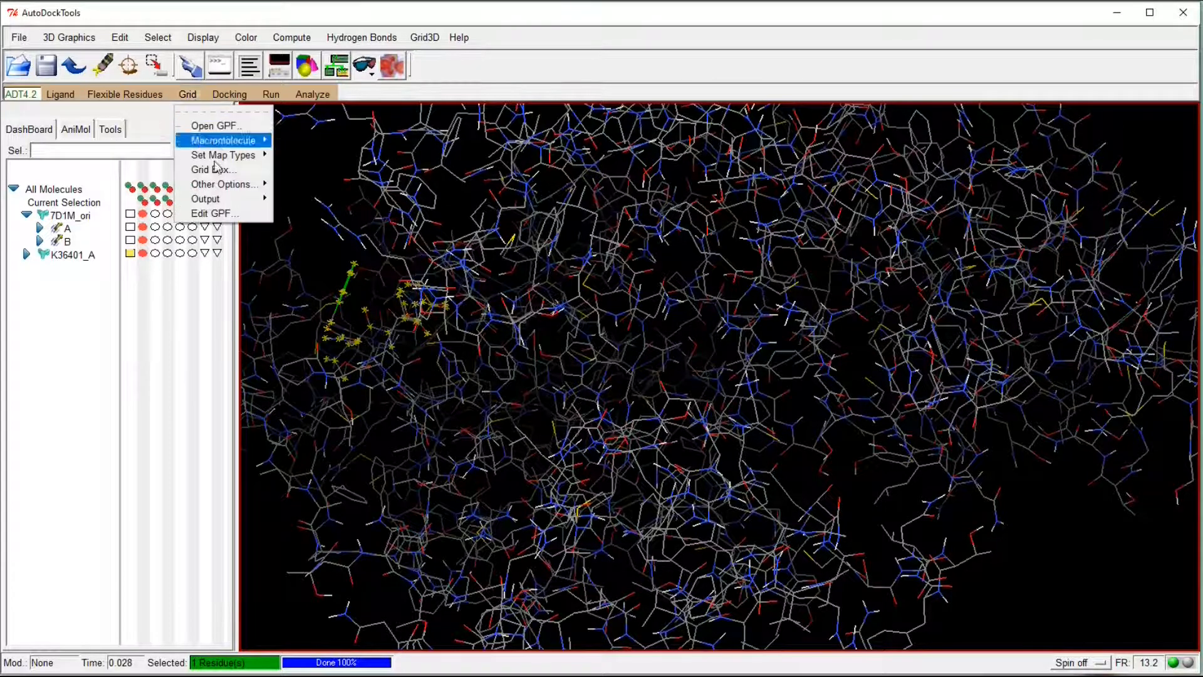
mouse_move(233, 201)
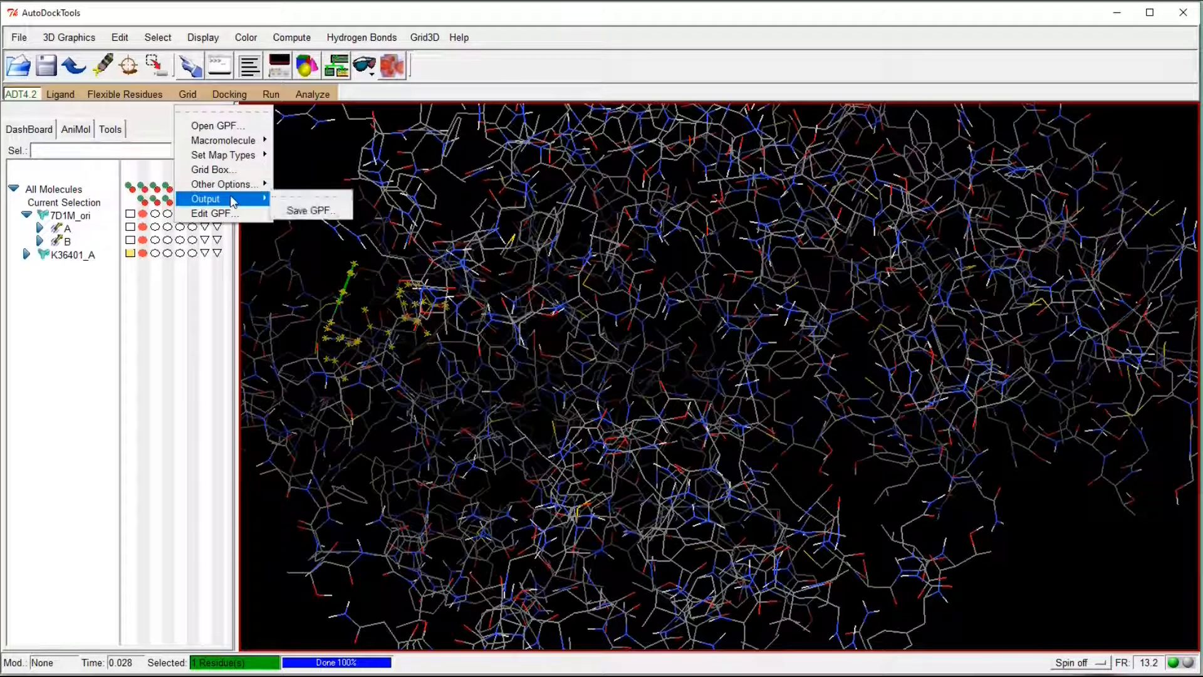
left_click(320, 212)
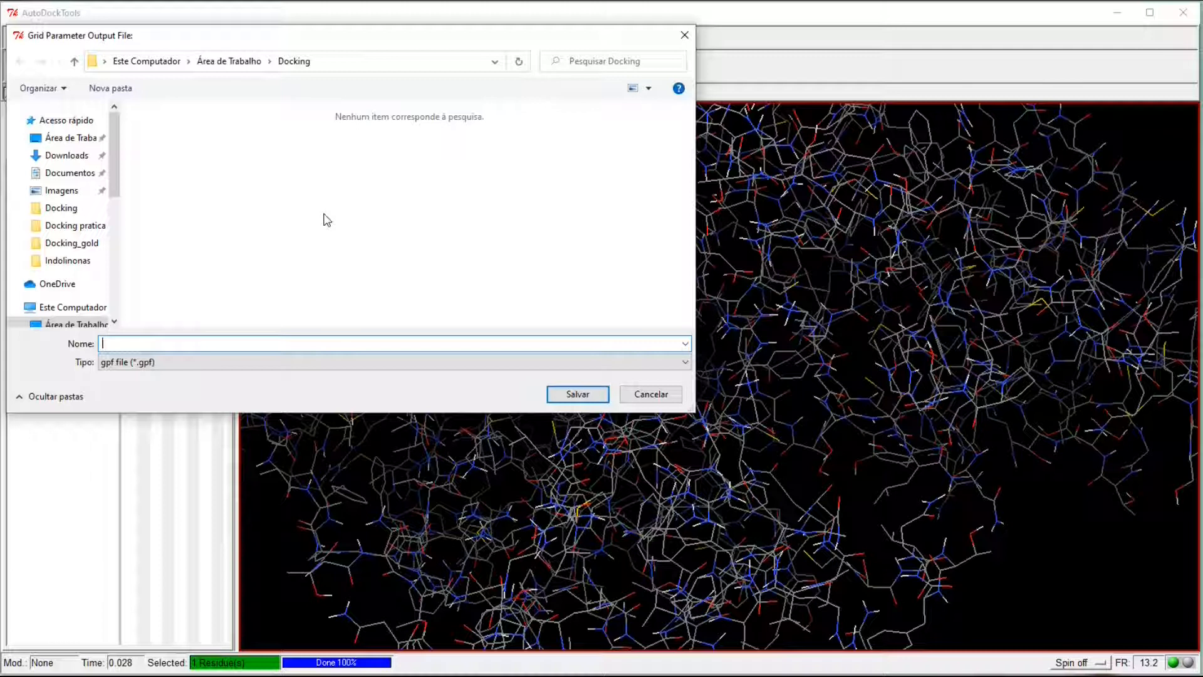
type("1.g")
key("Return")
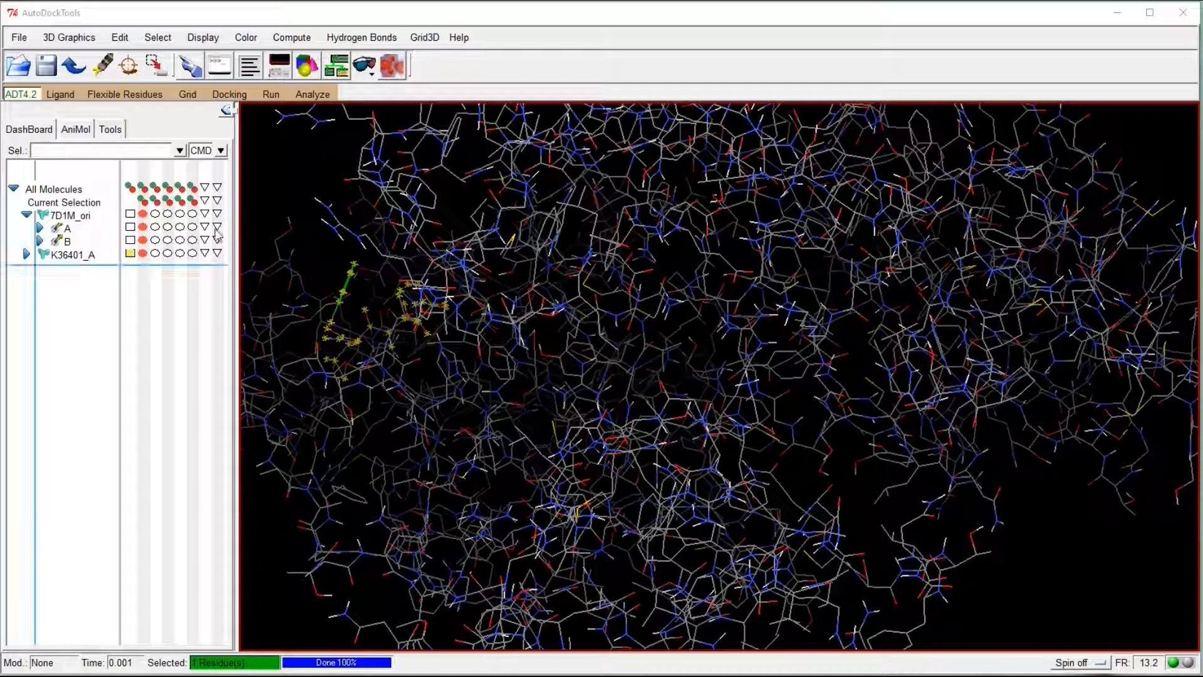
Set 7D1M_ori.pdbqt as the rigid macromolecule file for the docking
left_click(229, 95)
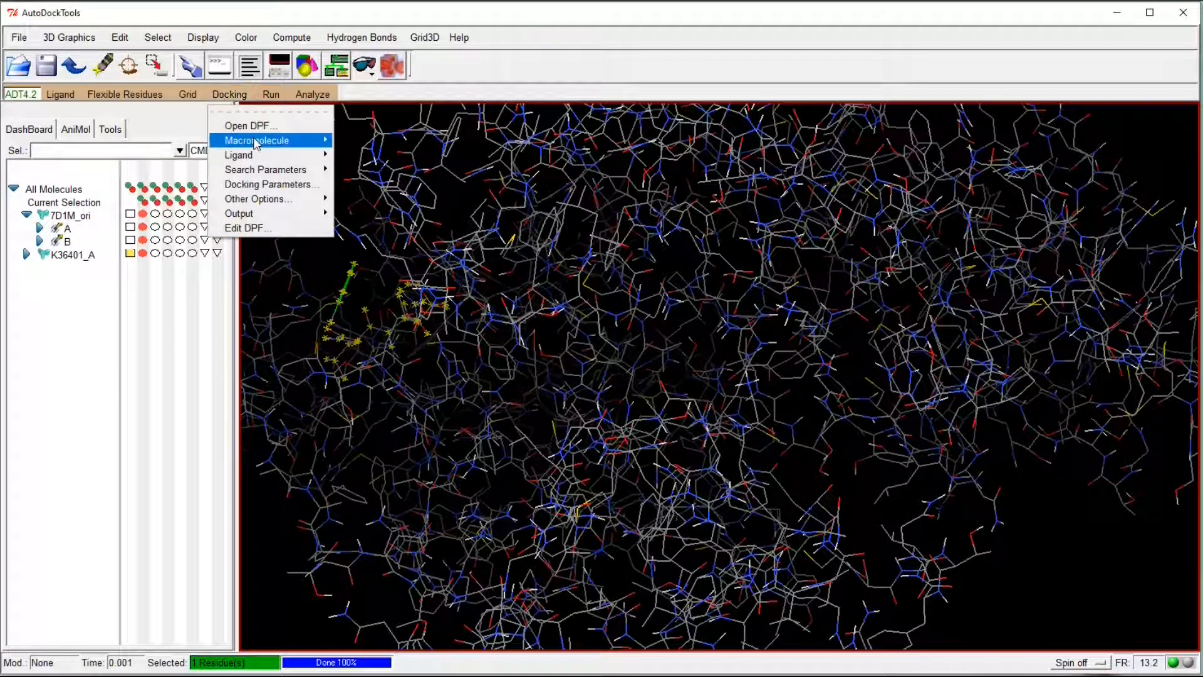
mouse_move(255, 143)
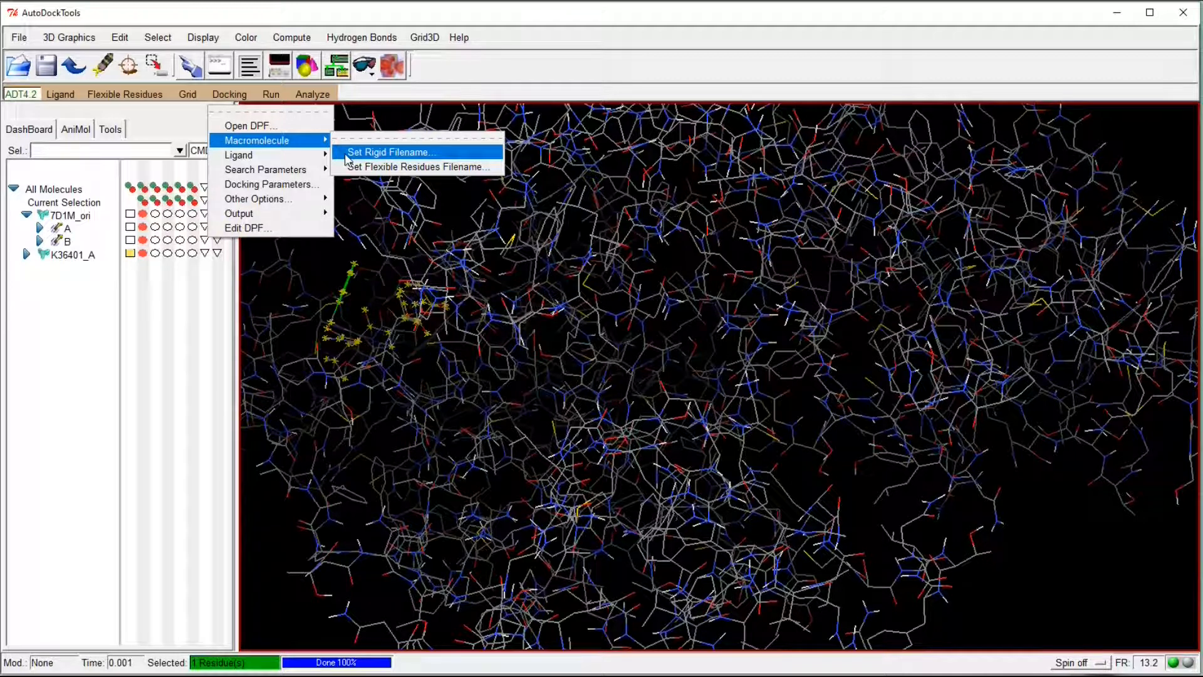
left_click(345, 156)
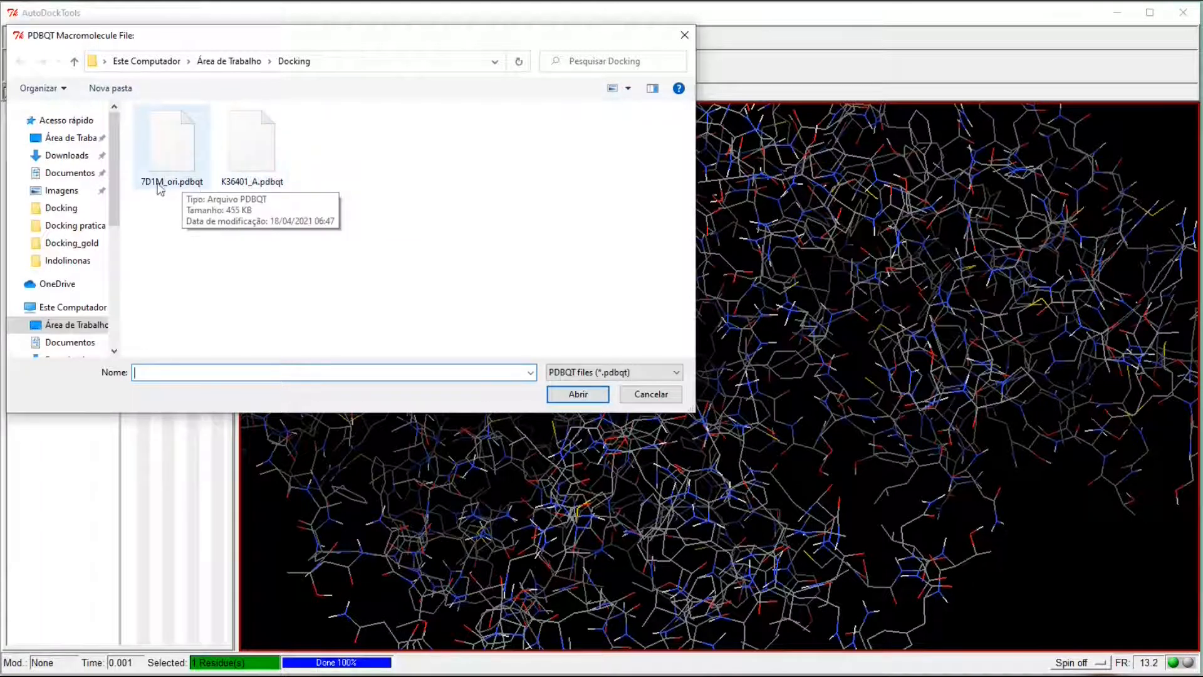
double_click(183, 164)
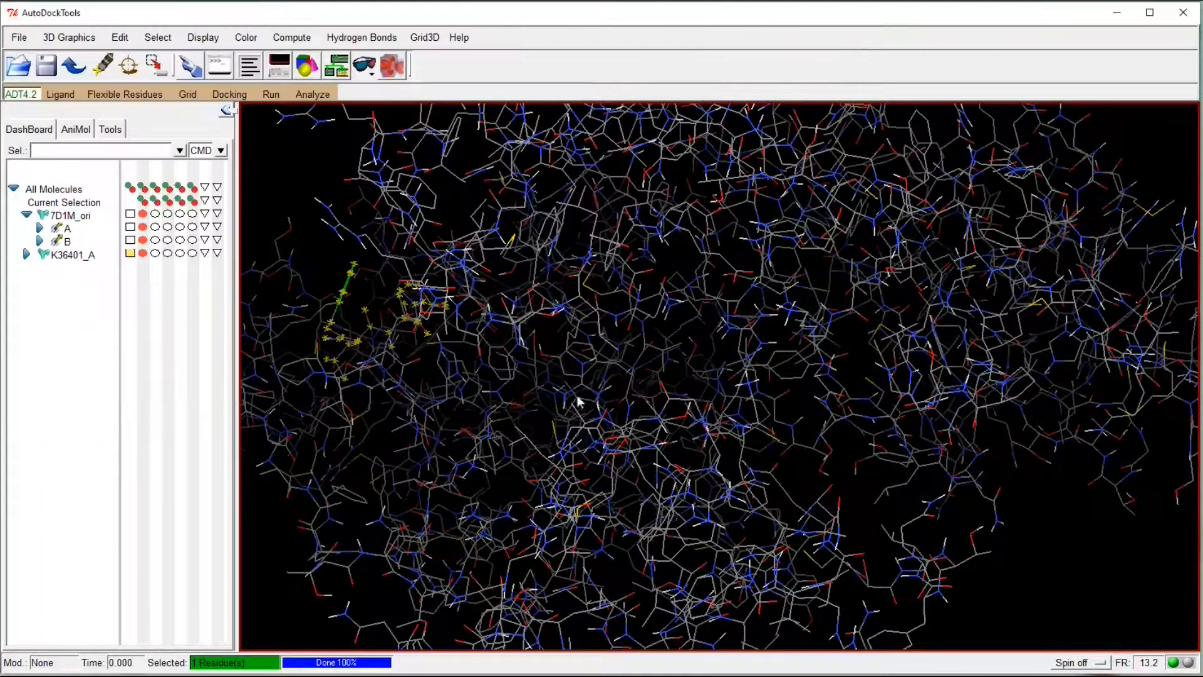
Choose K36401_A as the docking ligand and accept its ligand parameters with random initial position, dihedral offset and dihedrals
left_click(229, 95)
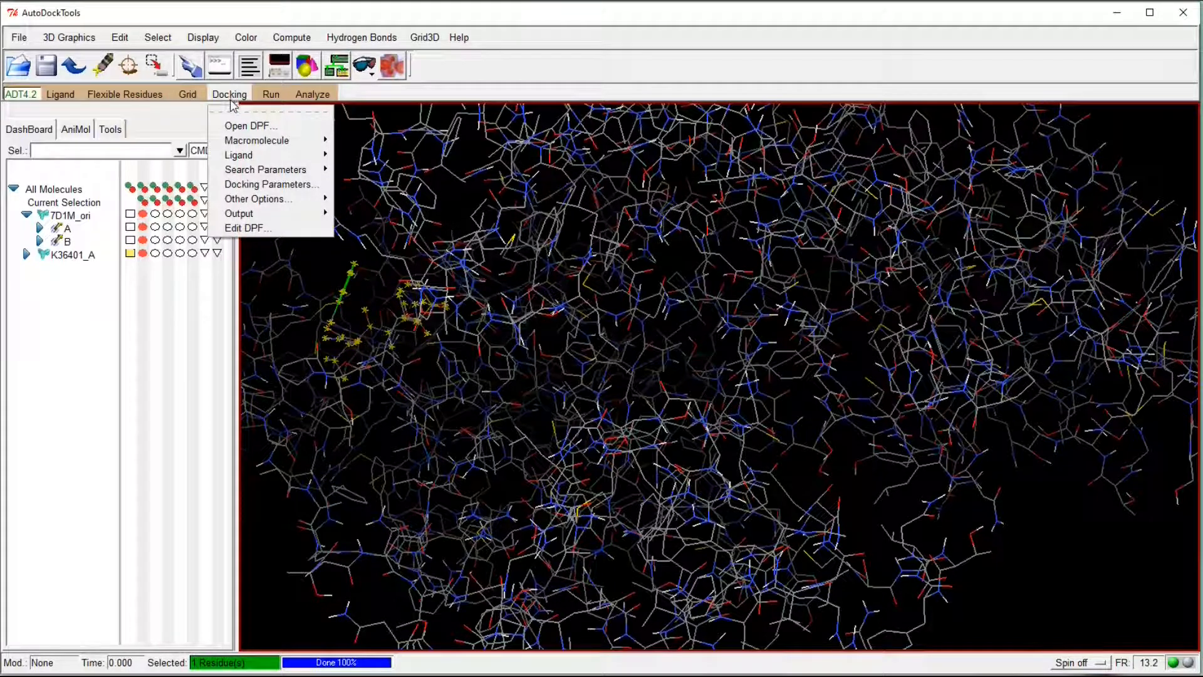
mouse_move(249, 159)
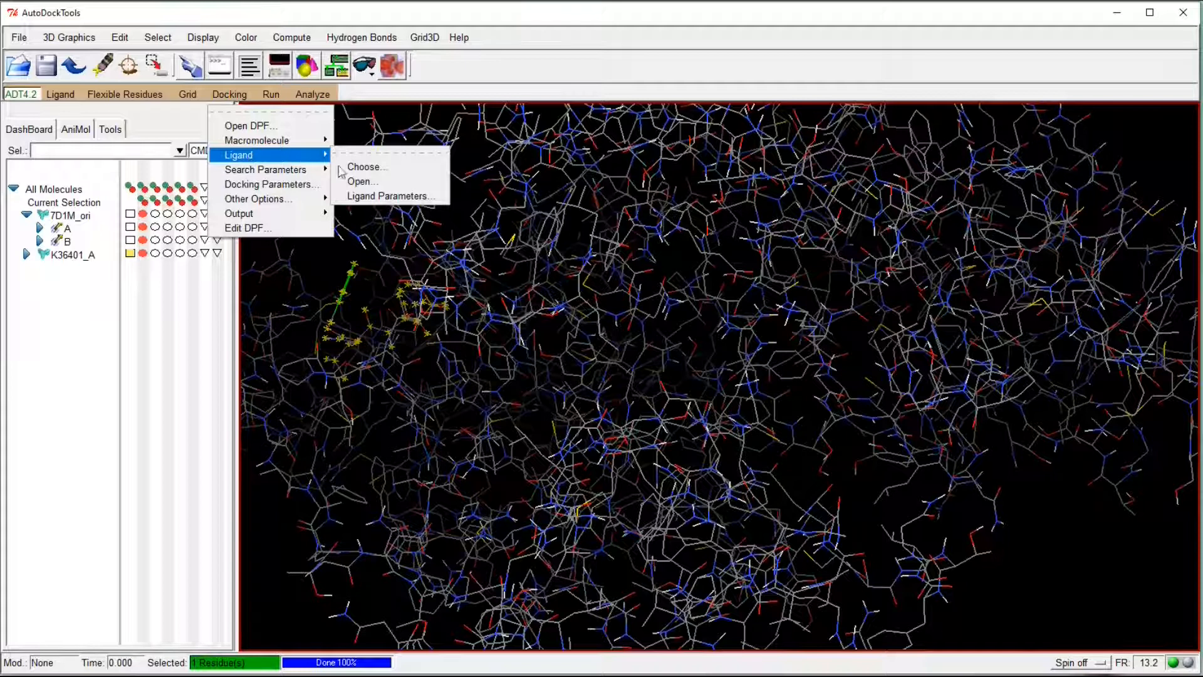
left_click(361, 167)
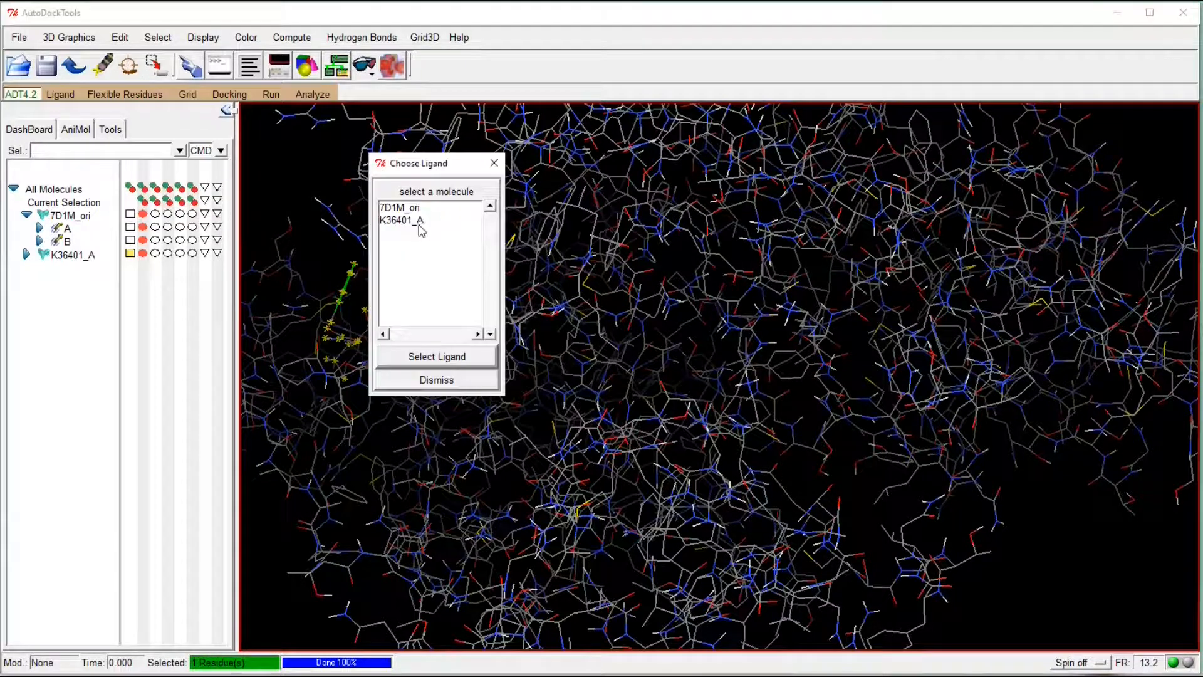
left_click(419, 220)
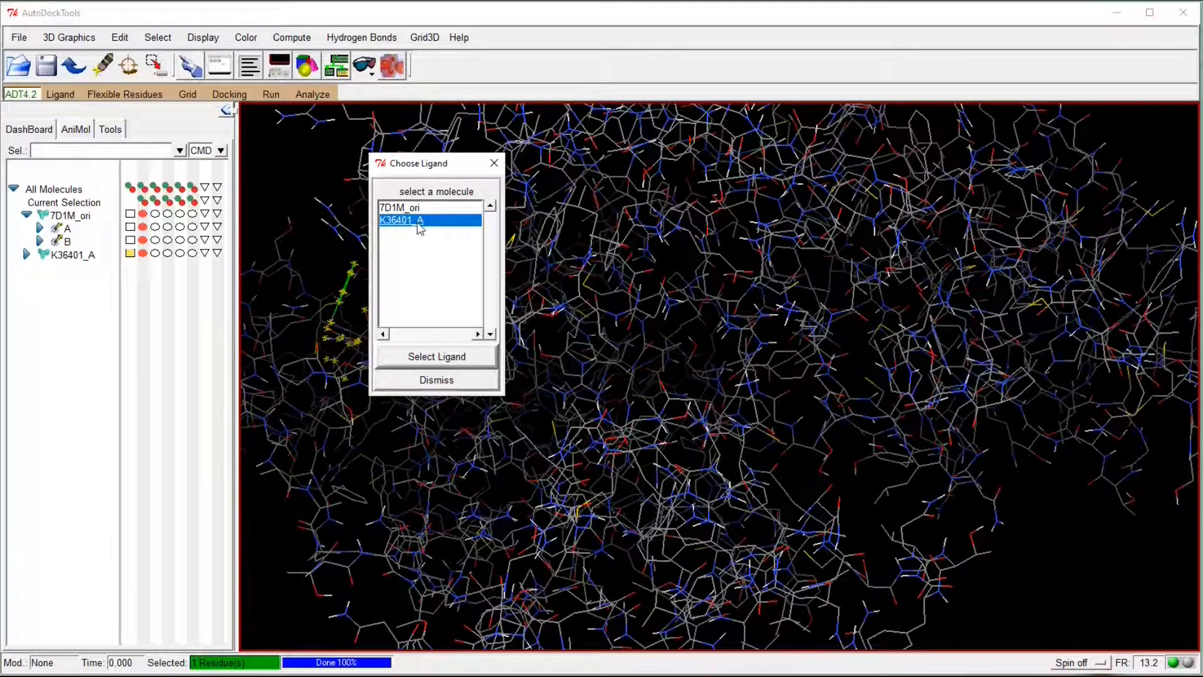
left_click(437, 357)
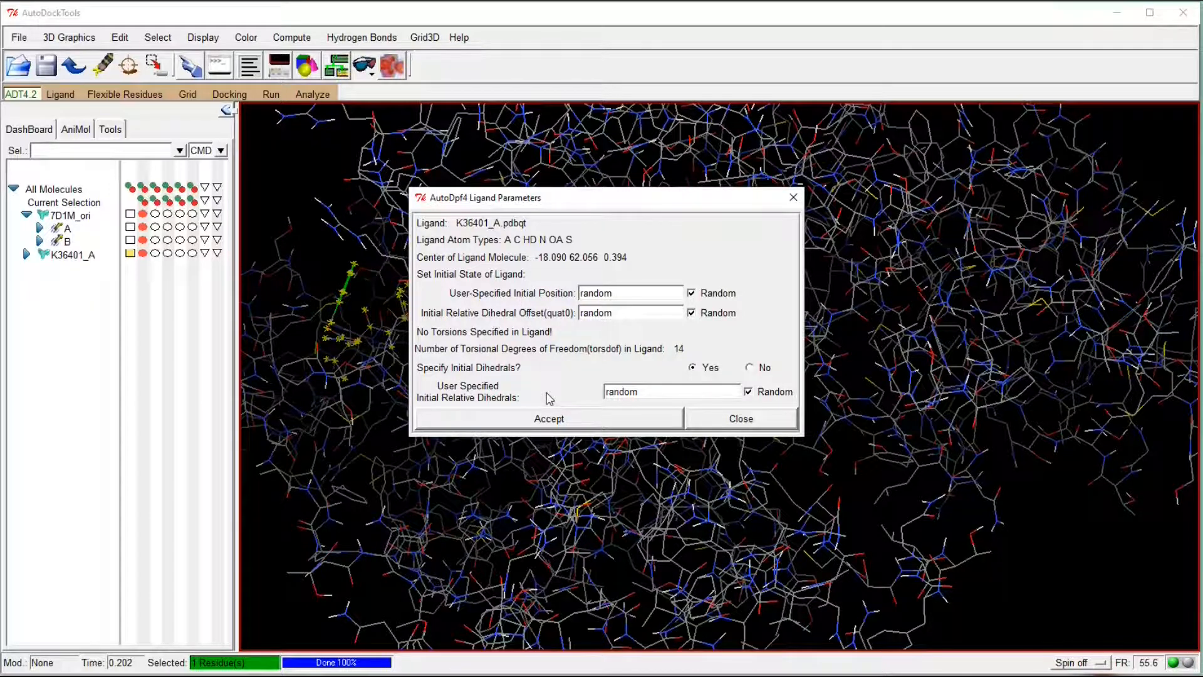
left_click(551, 415)
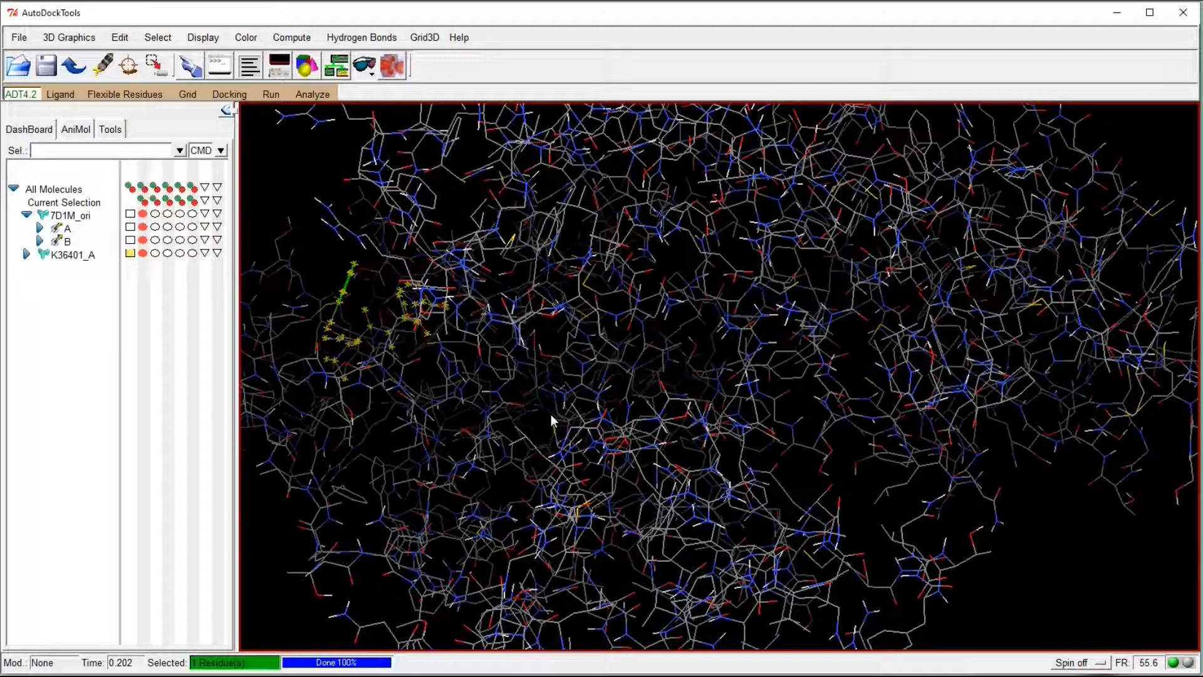
Accept the genetic algorithm search parameters with 10 runs, population size 150 and medium evals of 2500000
left_click(229, 94)
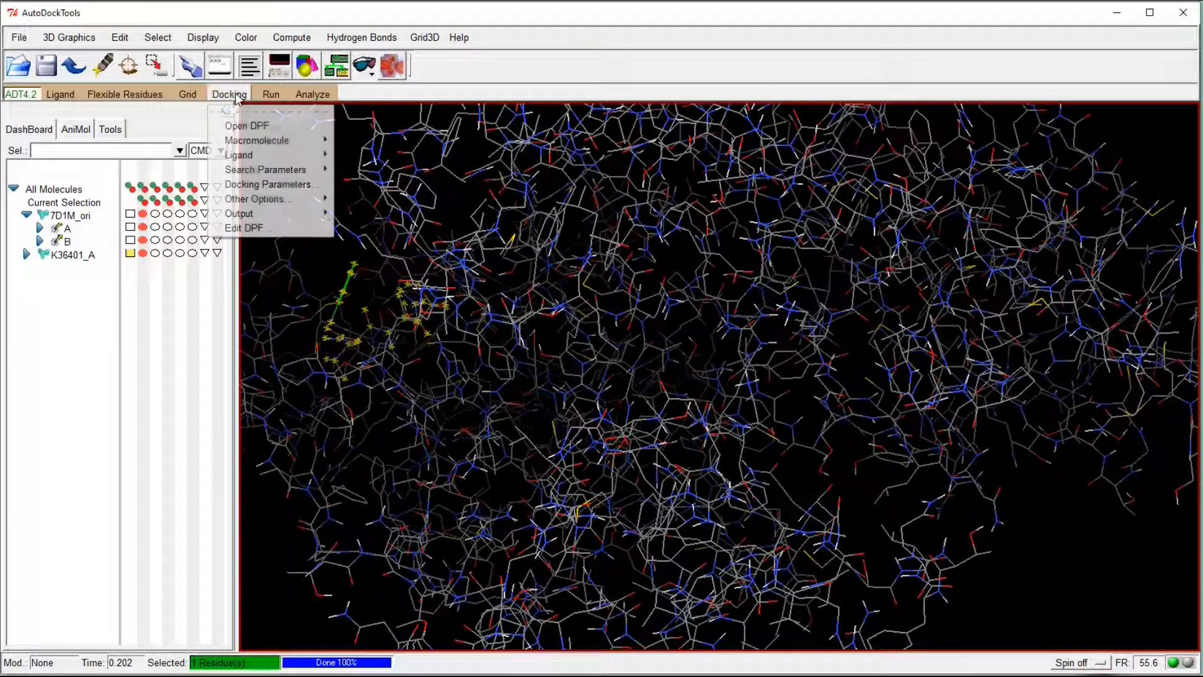
mouse_move(270, 172)
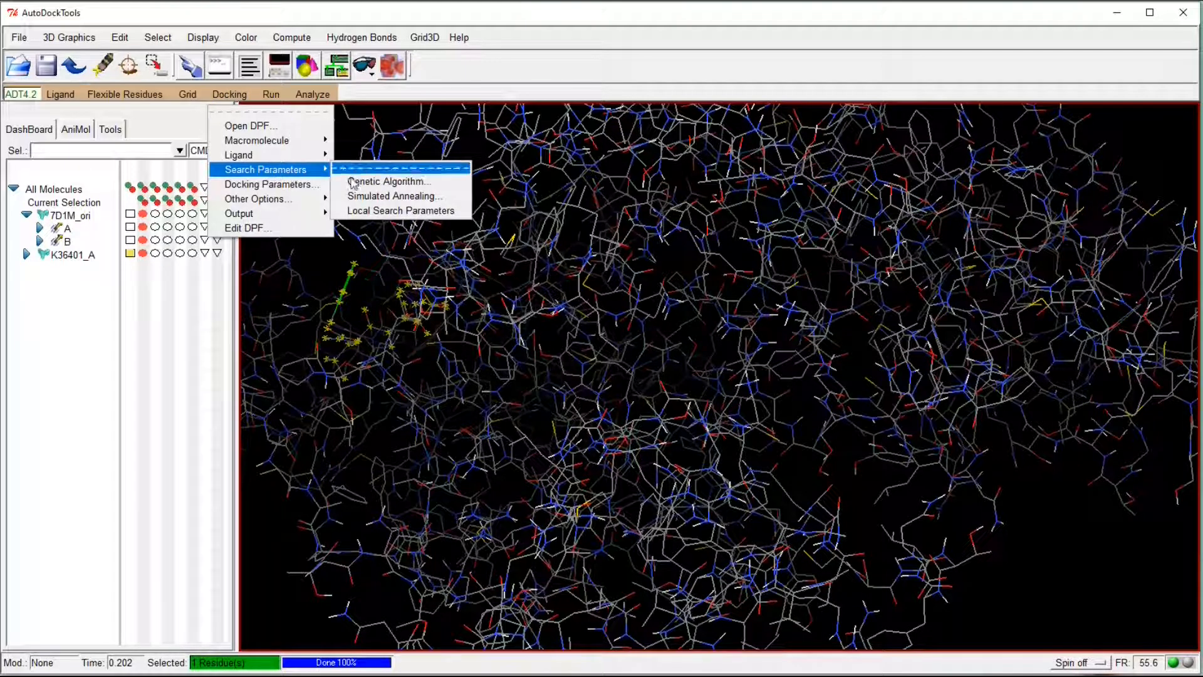
left_click(375, 186)
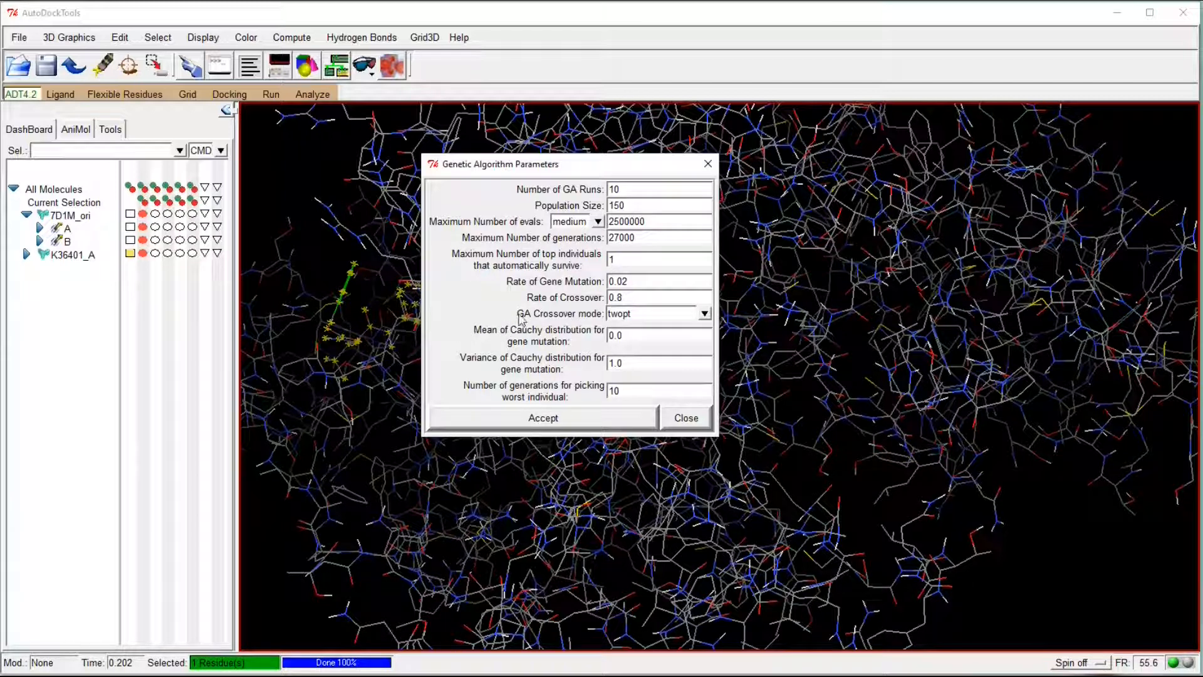
left_click(558, 421)
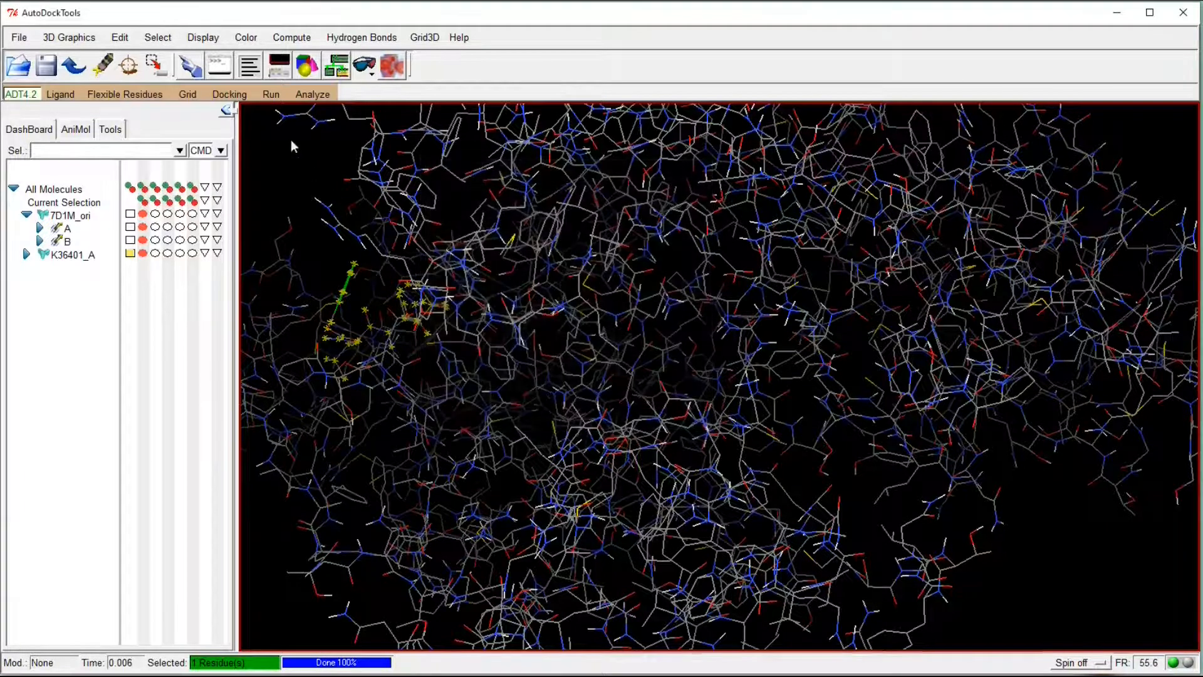
Accept the docking run options with defaults for the random number generator, energy, step size and output format parameters
left_click(240, 95)
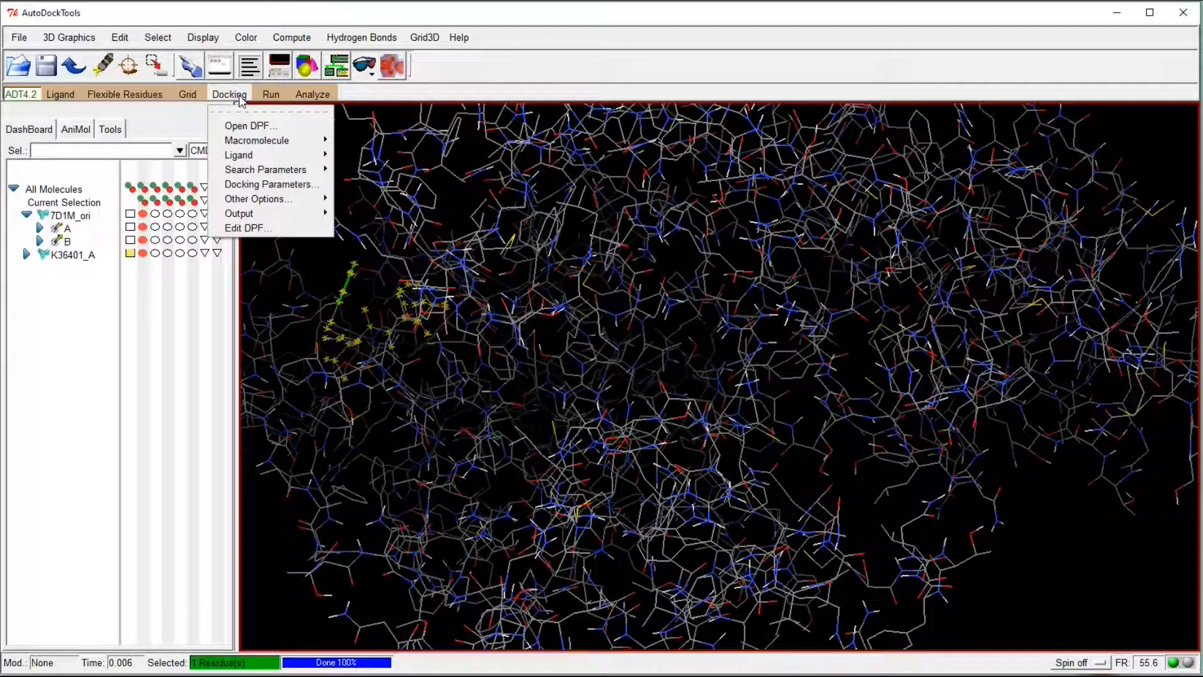
left_click(264, 186)
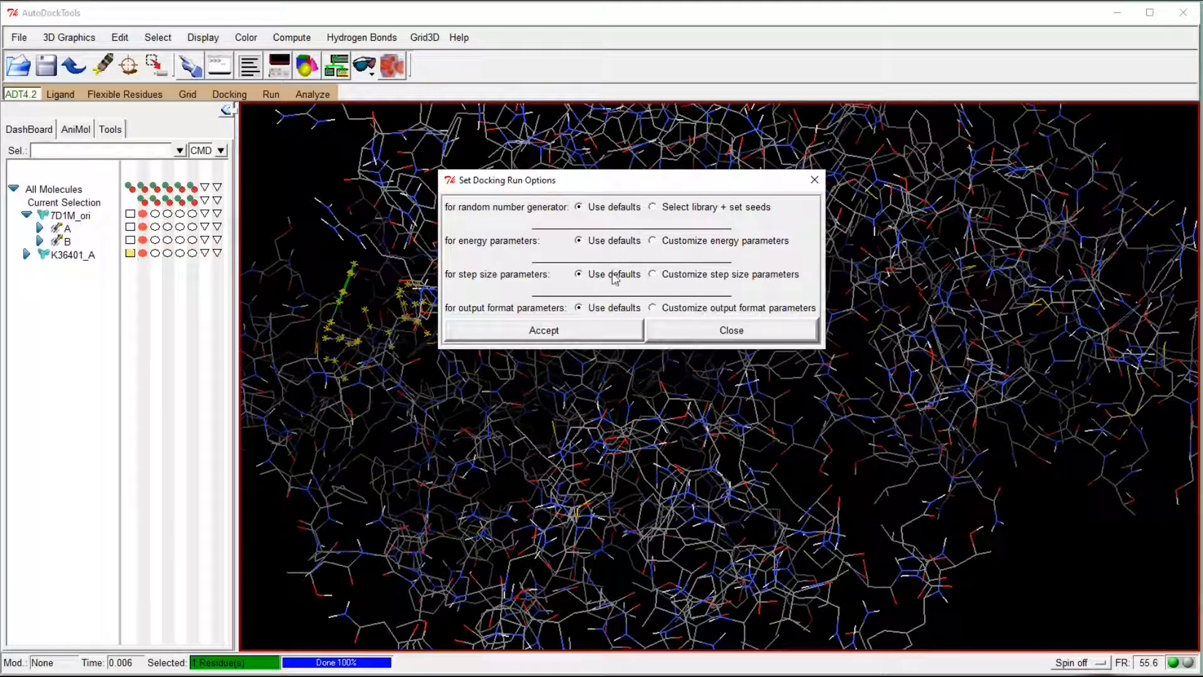
left_click(557, 332)
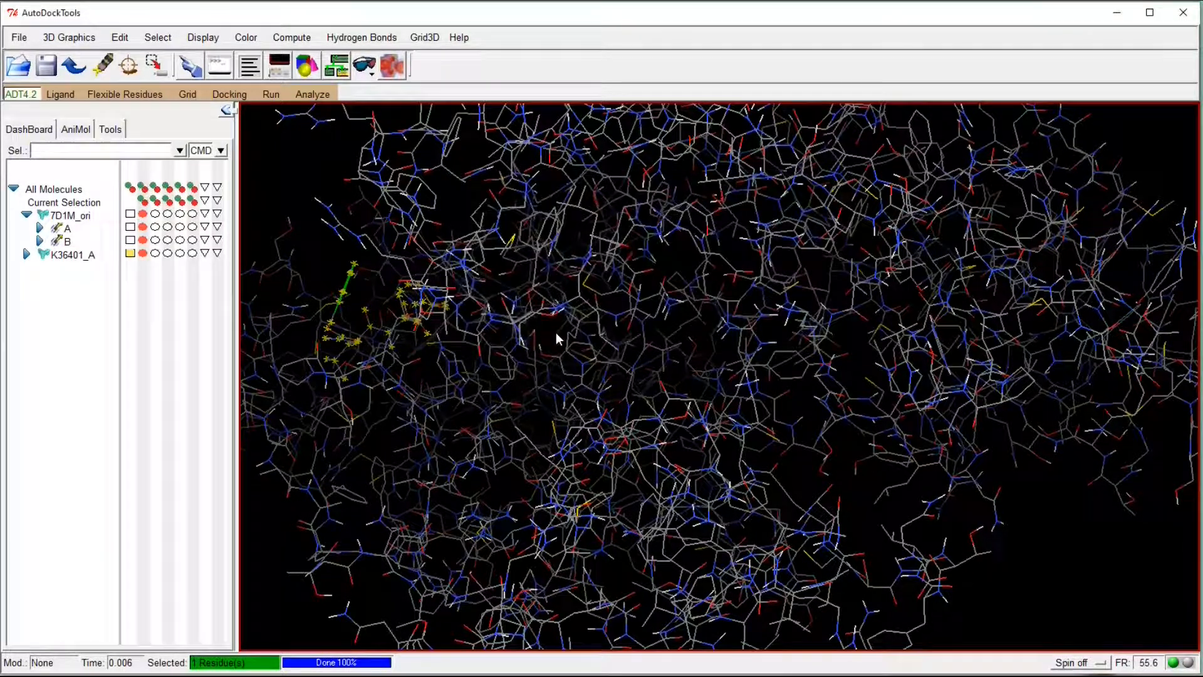
Accept the AutoDock4.2 options with no parameter file, ligand_only for the rms calculation and no epdb
left_click(232, 95)
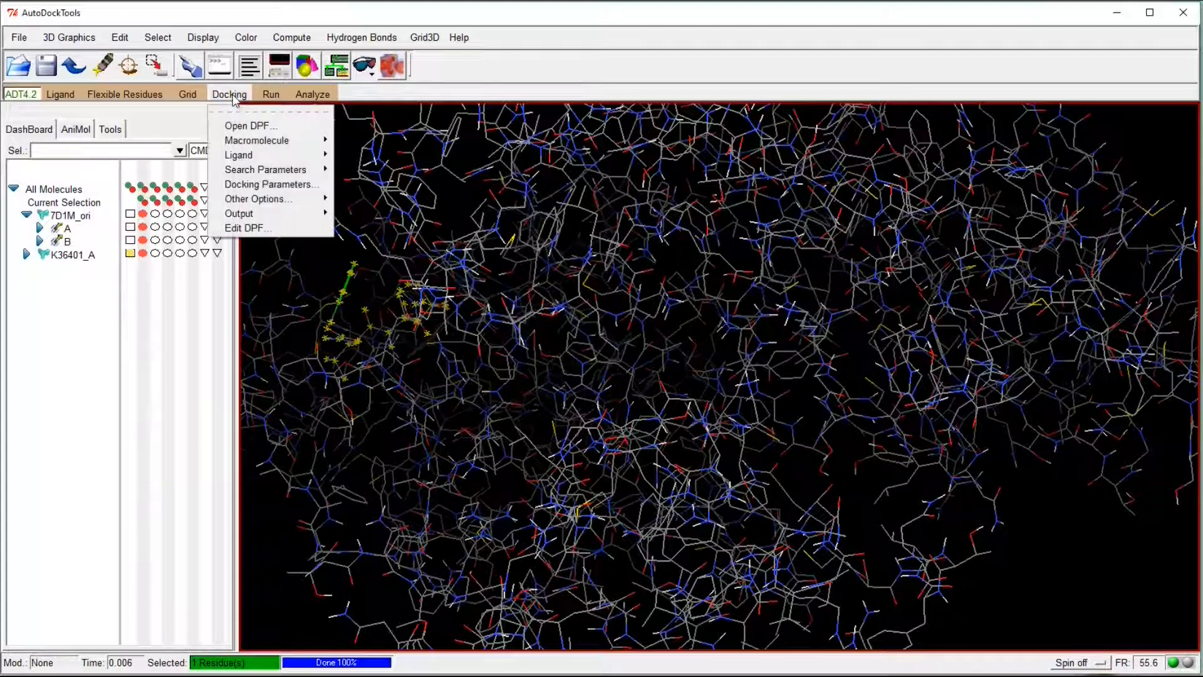
mouse_move(259, 205)
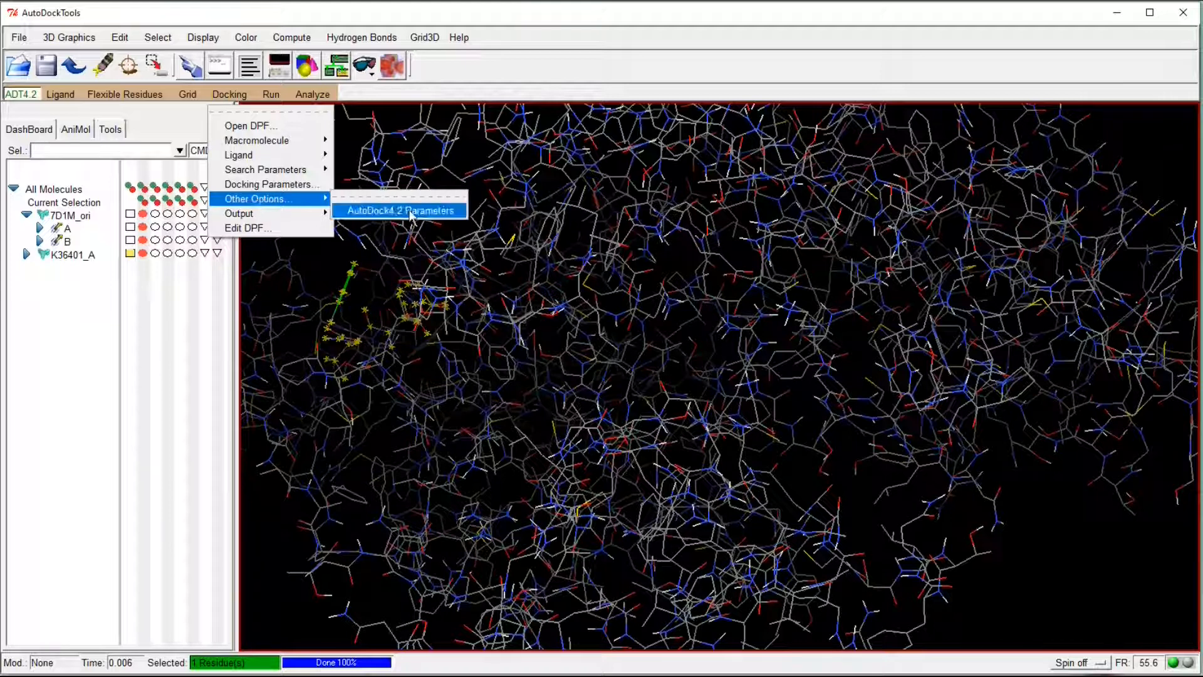
left_click(412, 211)
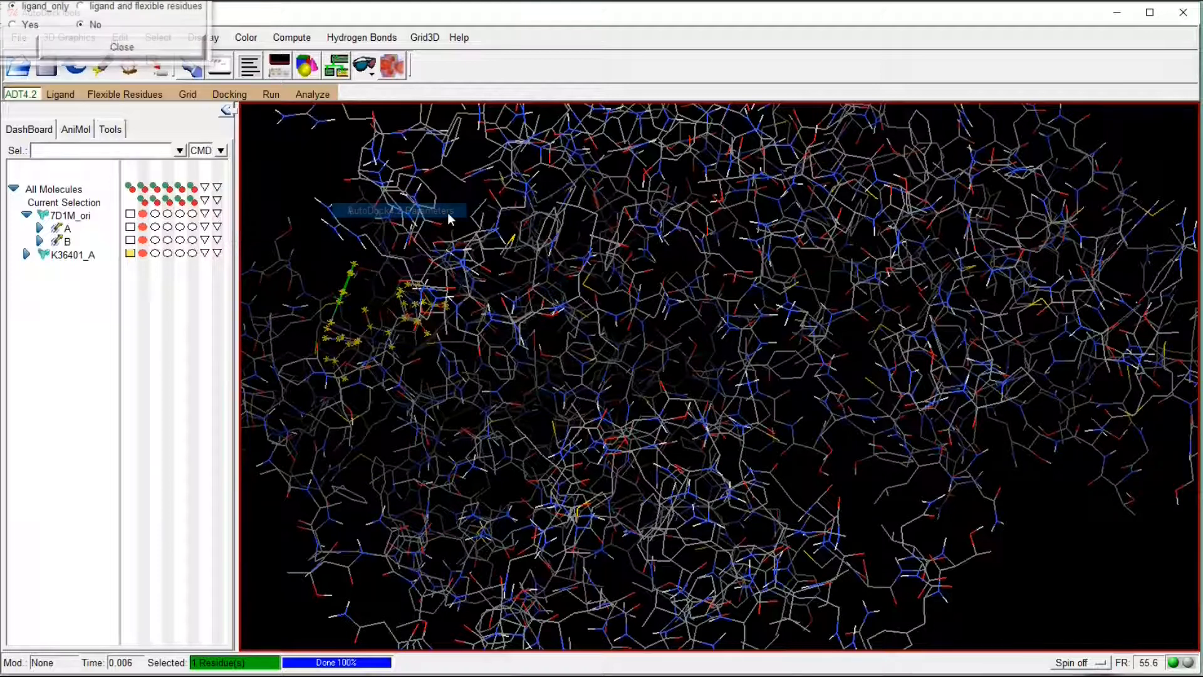
left_click_drag(55, 0, 613, 163)
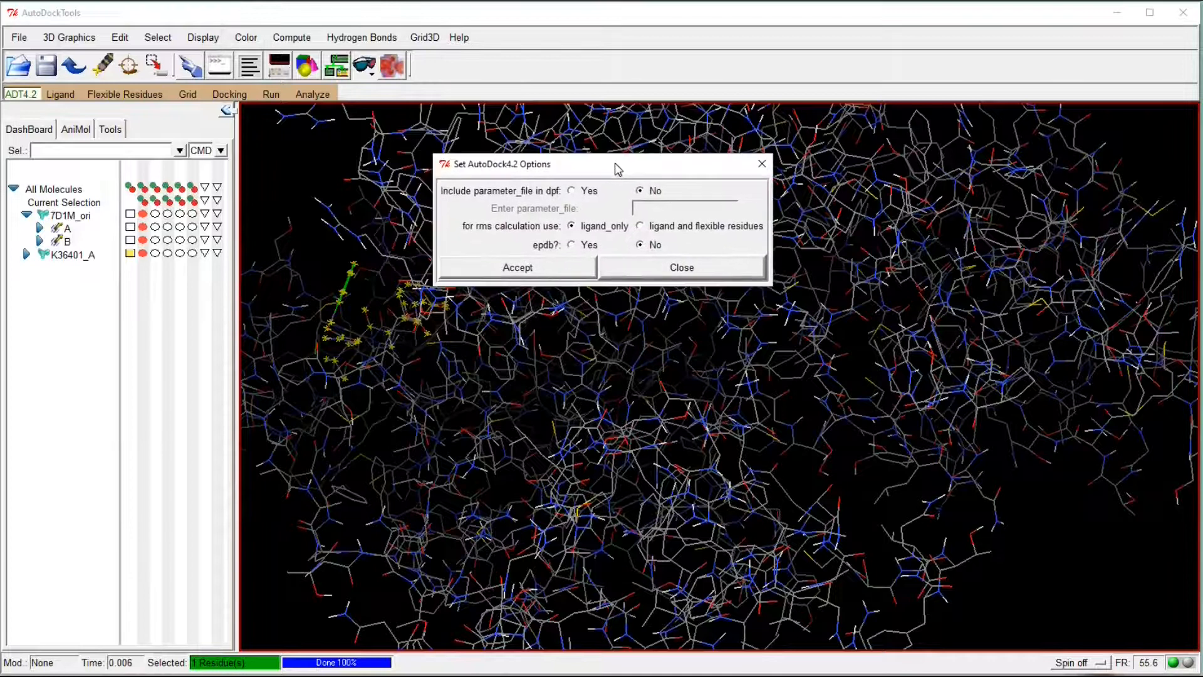
left_click(506, 270)
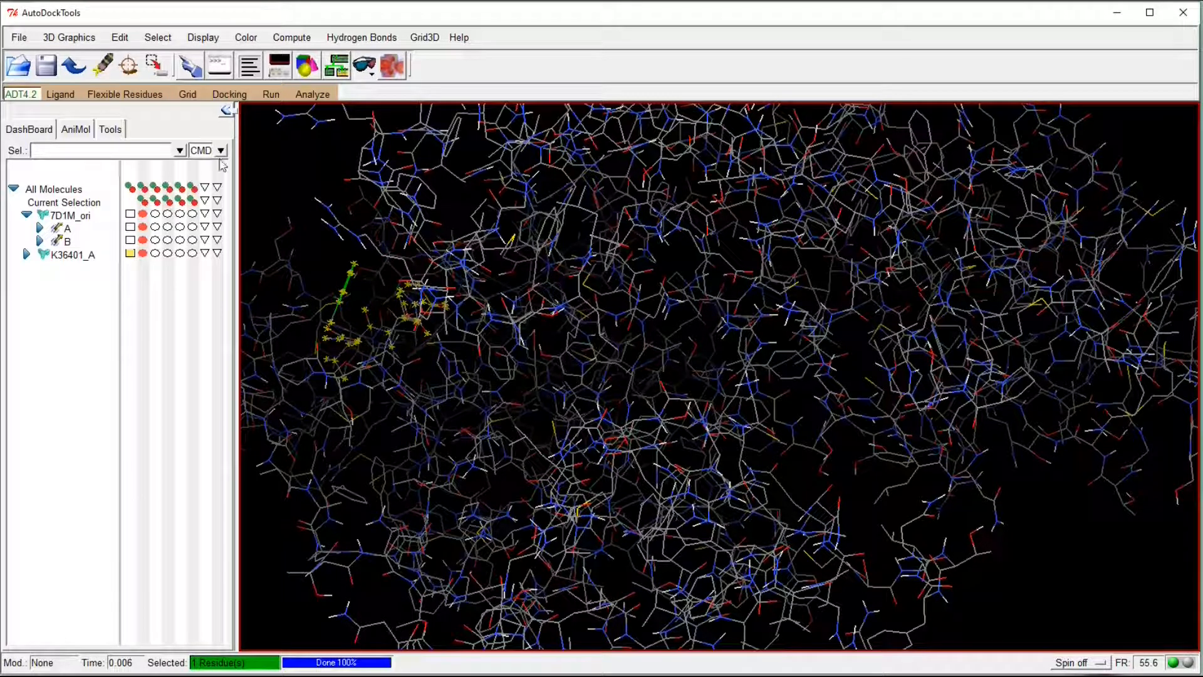
Save the docking parameter file for Lamarckian GA (4.2) as 2.dpf in the Docking folder
left_click(230, 94)
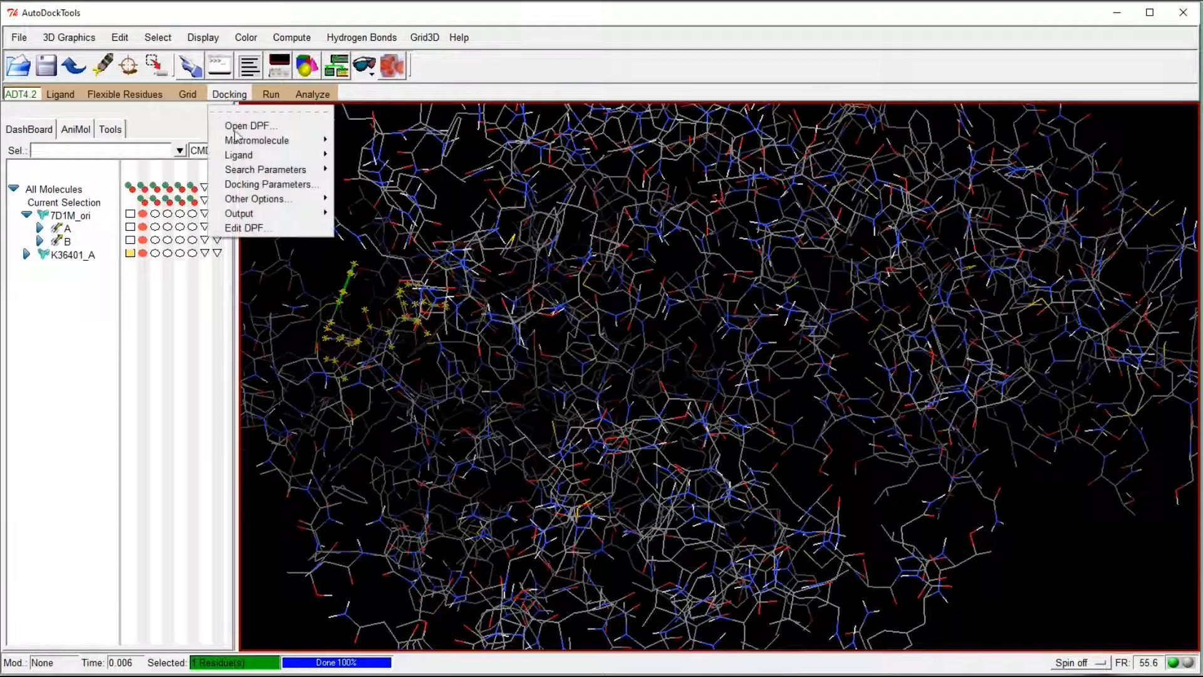
mouse_move(286, 216)
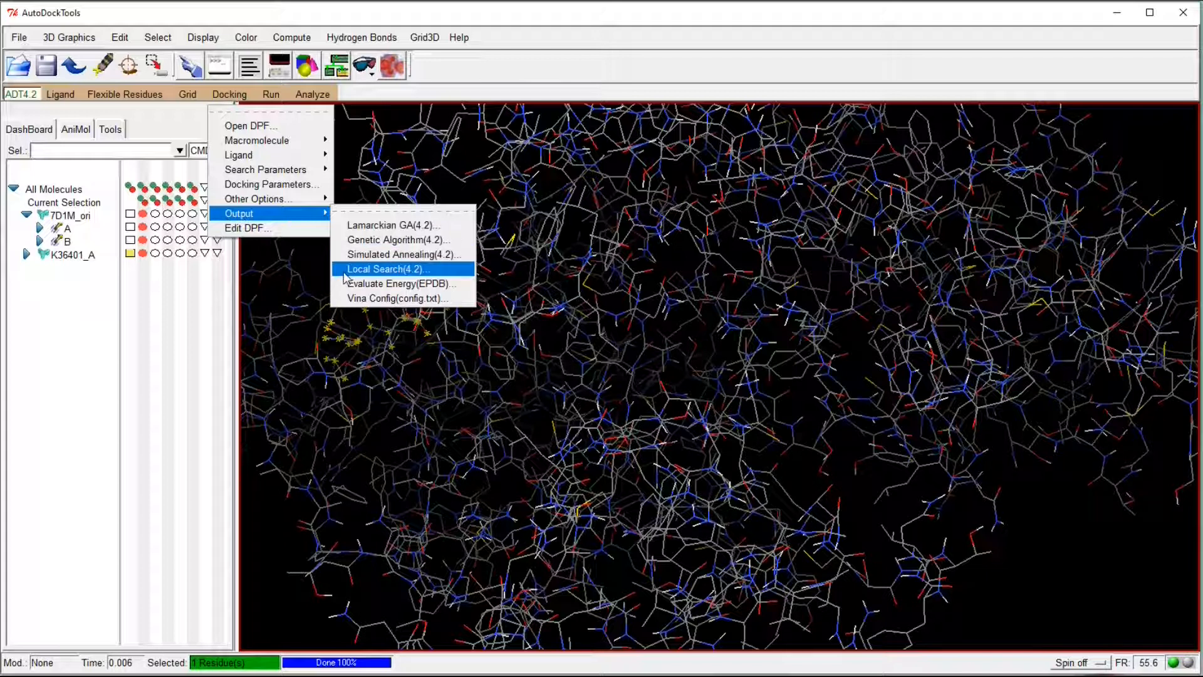
left_click(355, 229)
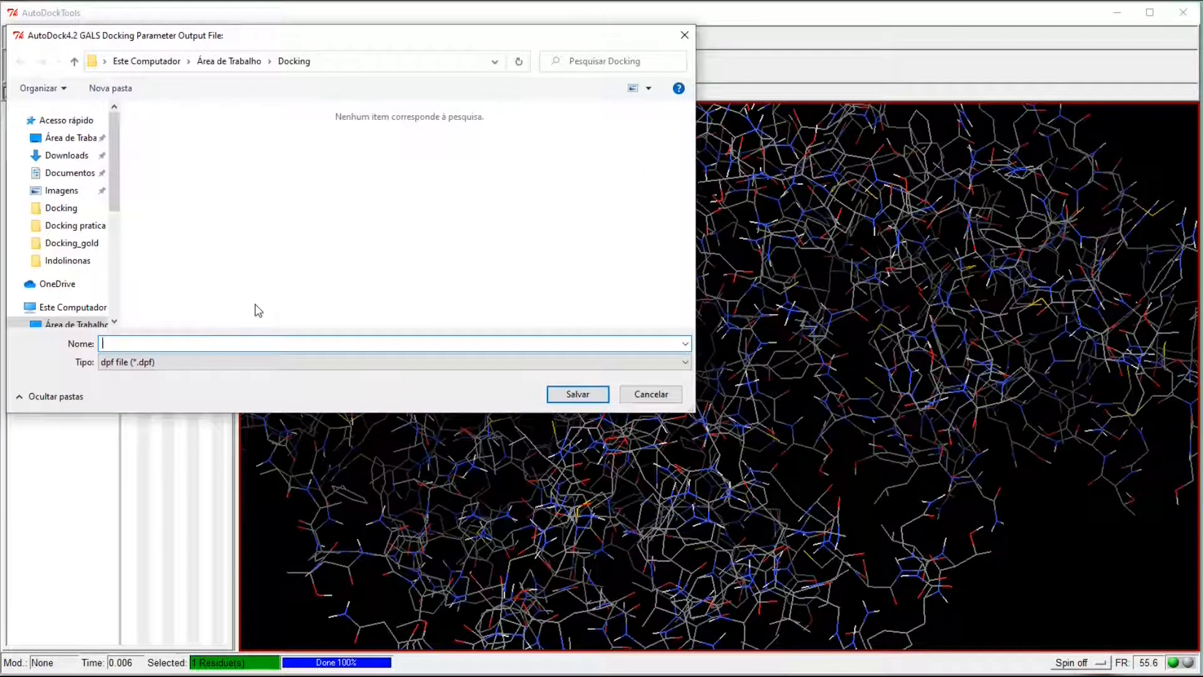
type("2.dpf")
key("Return")
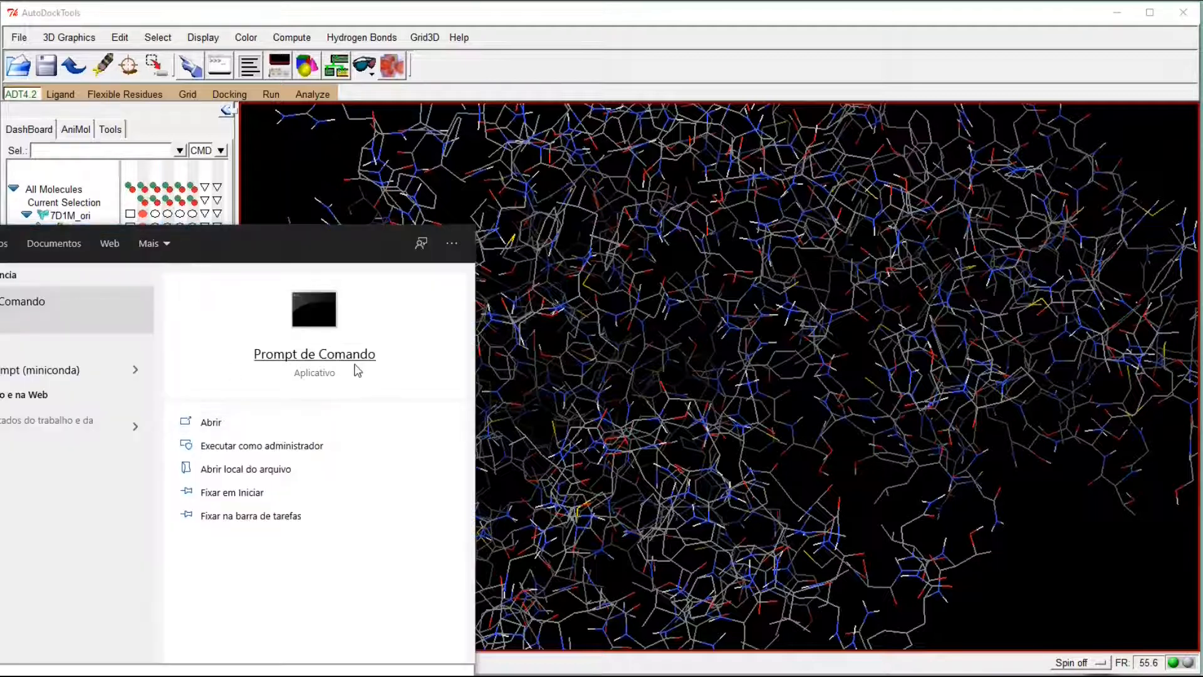
Open Command Prompt, go to the desktop/docking folder and run "autogrid4.exe -p 1.gpf -l 1.glg"
left_click(314, 359)
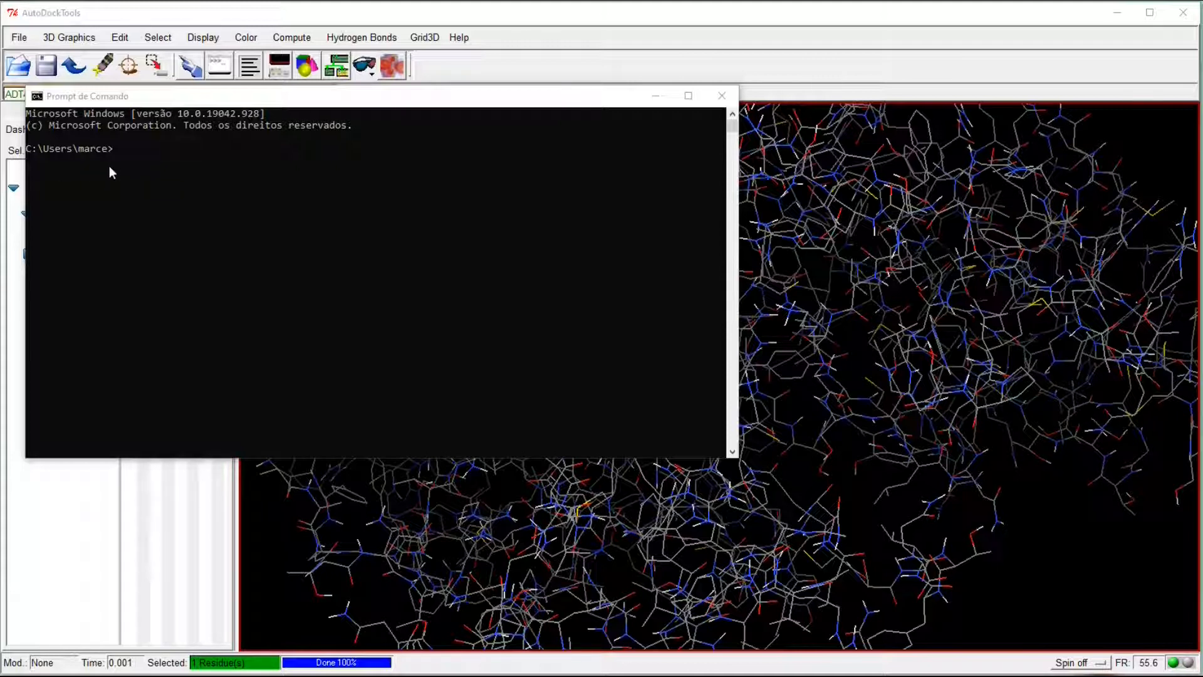
left_click(122, 149)
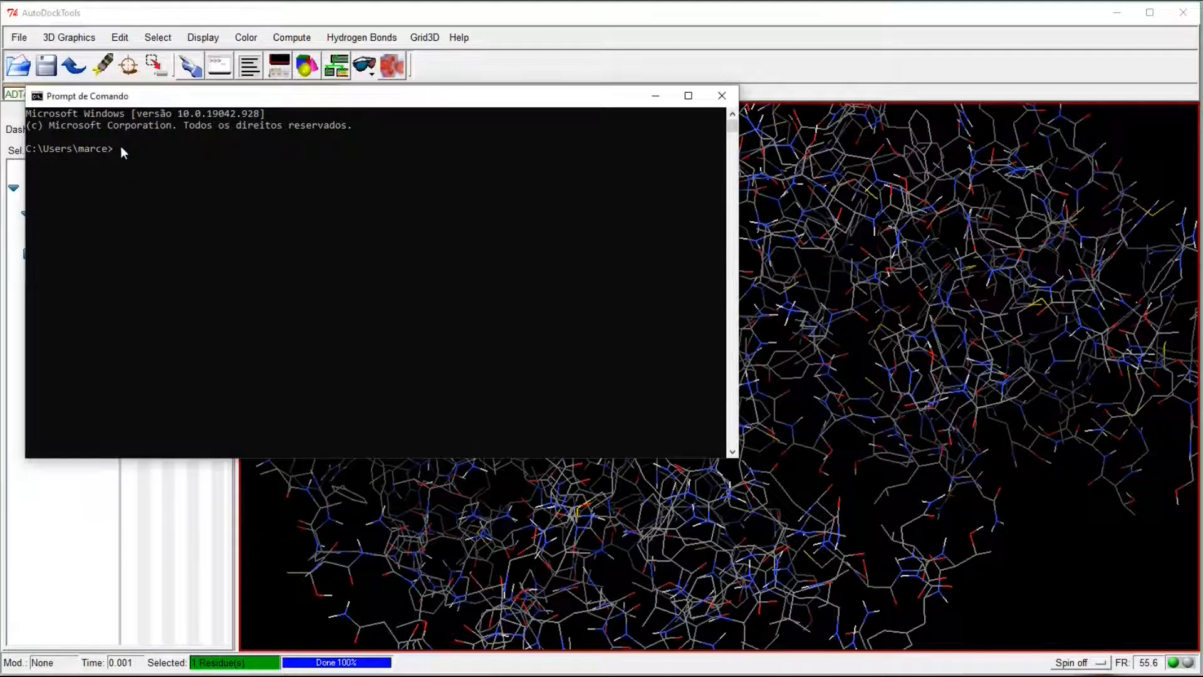
type("cd desktop/docking")
key("Return")
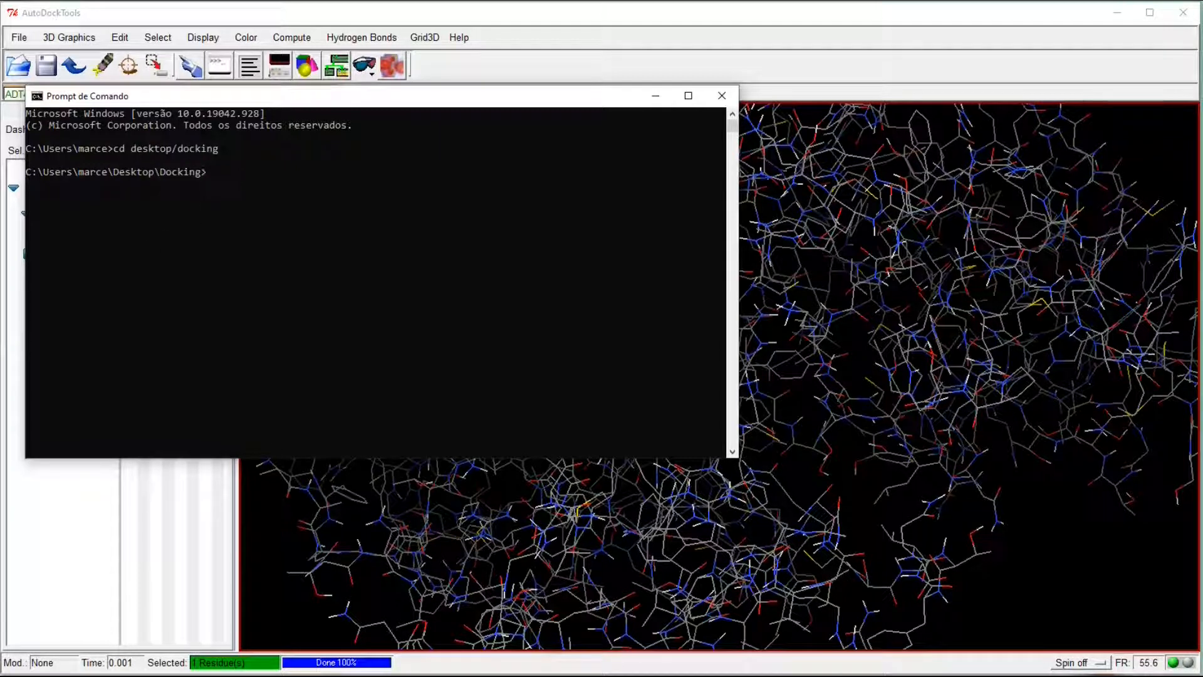
right_click(223, 179)
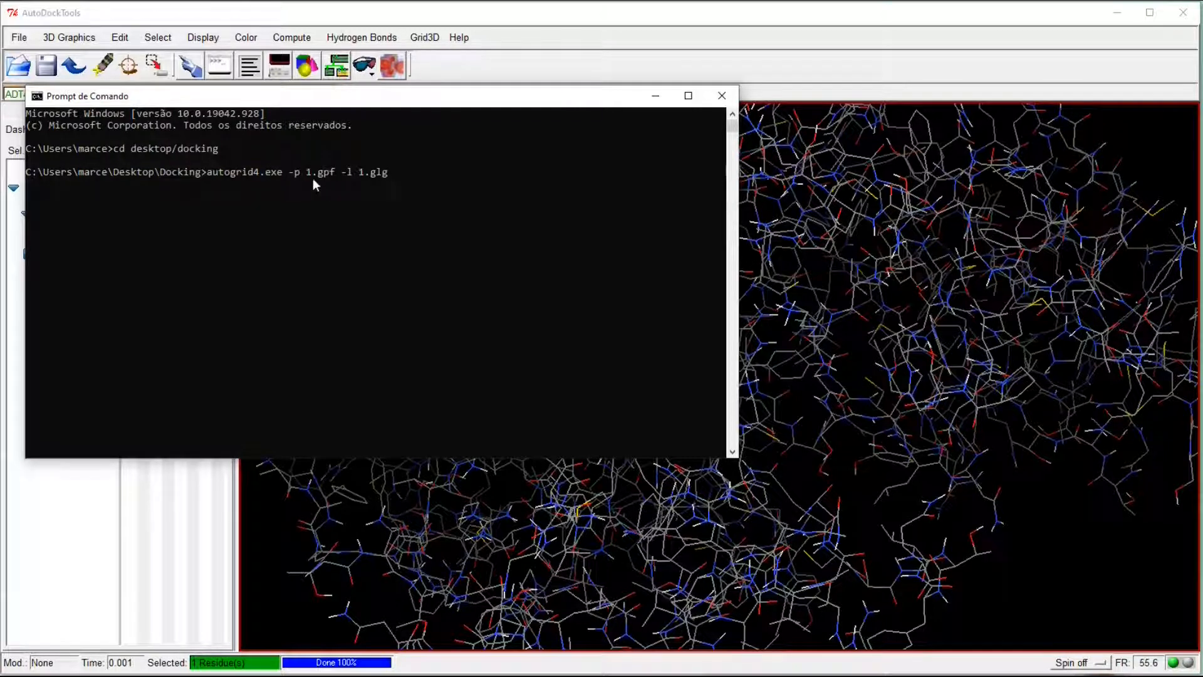
key("Return")
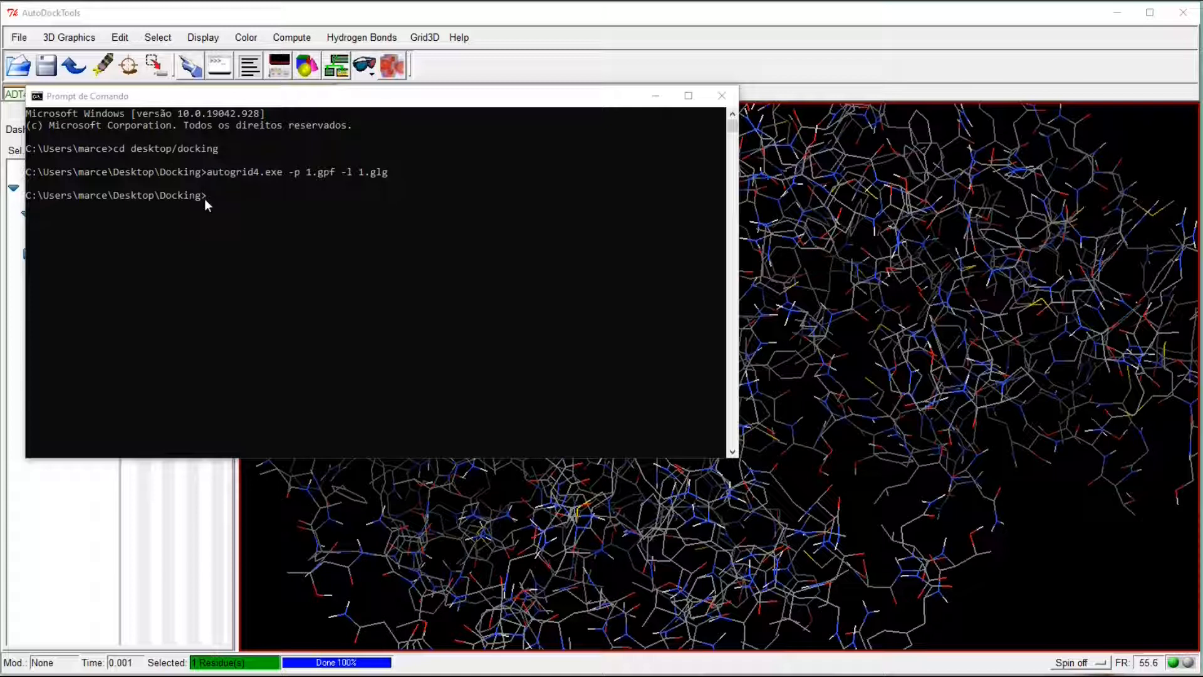
Run "autodock4.exe -p 2.dpf -l 2.dlg" from the Docking folder and minimize Command Prompt once it finishes
right_click(222, 198)
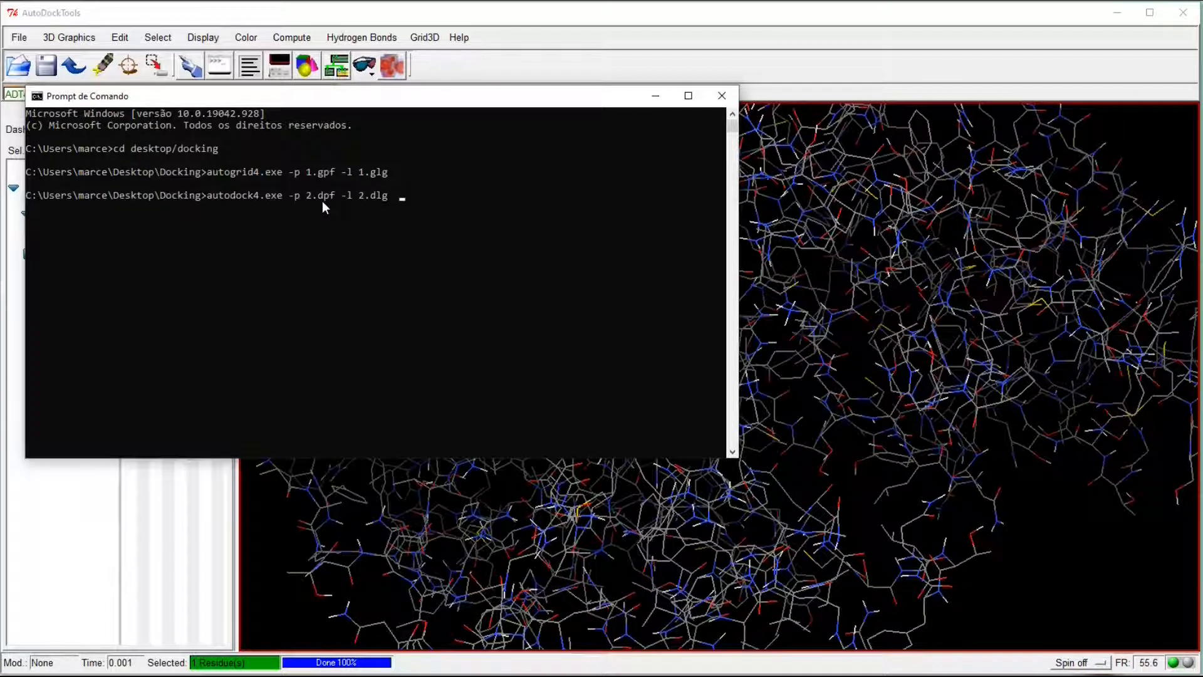
key("Return")
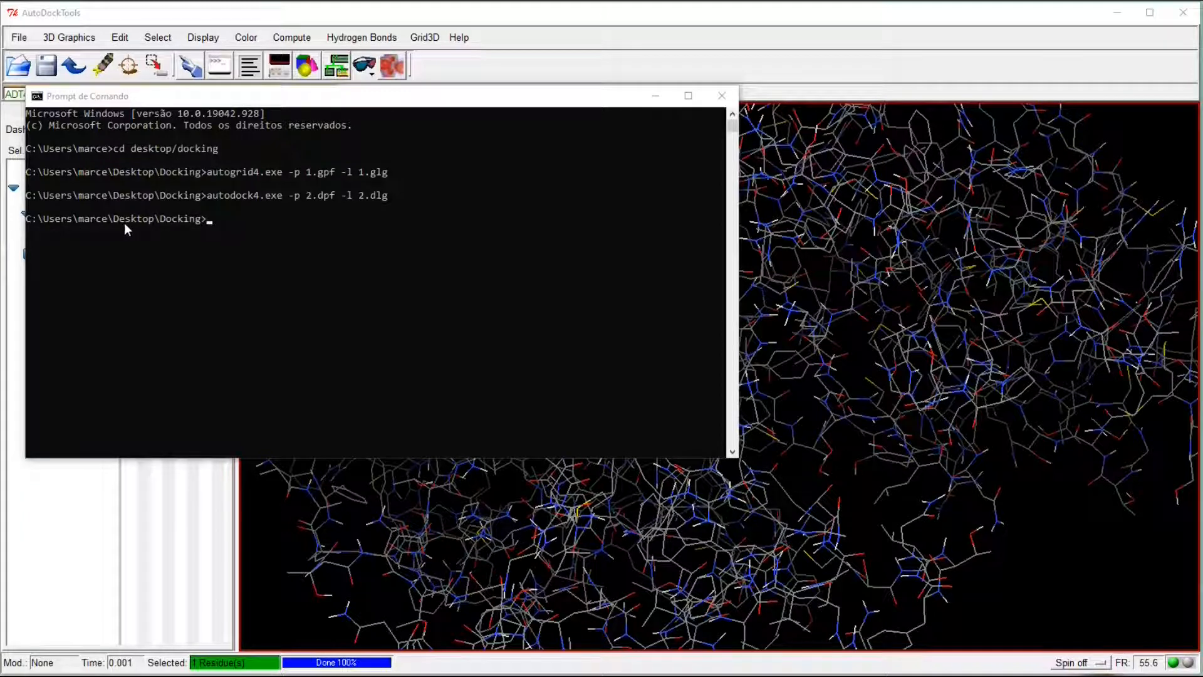
left_click(654, 98)
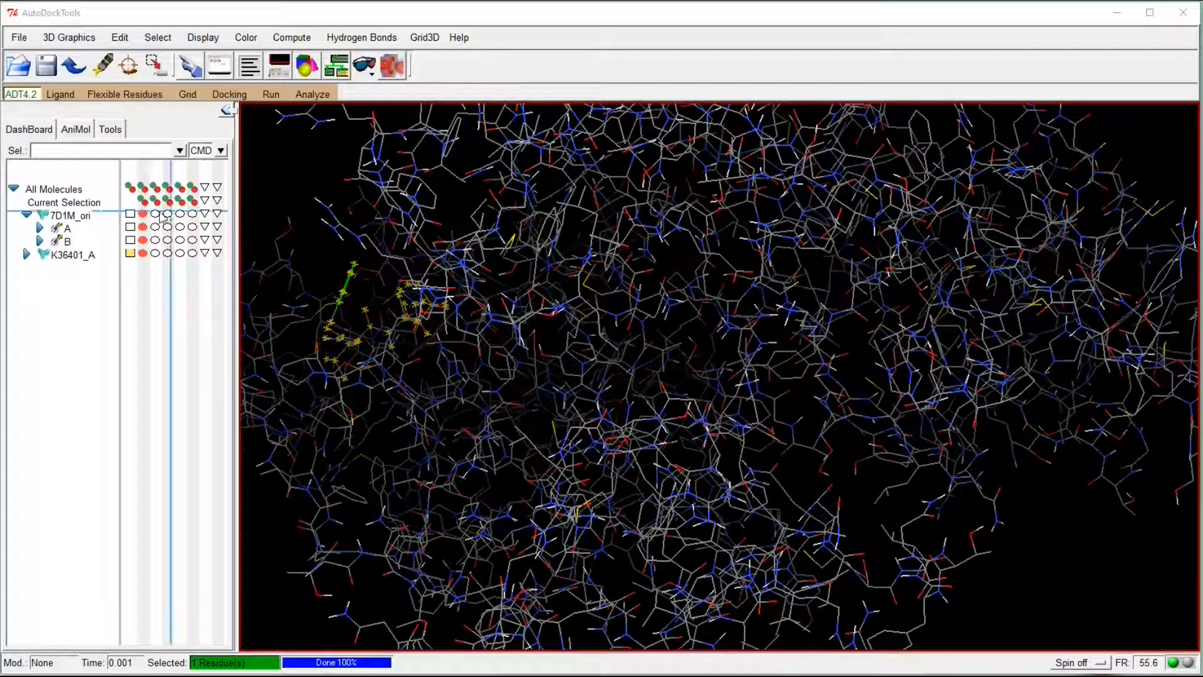
Select 7D1M_ori and delete all molecules from the AutoDockTools workspace
left_click(130, 215)
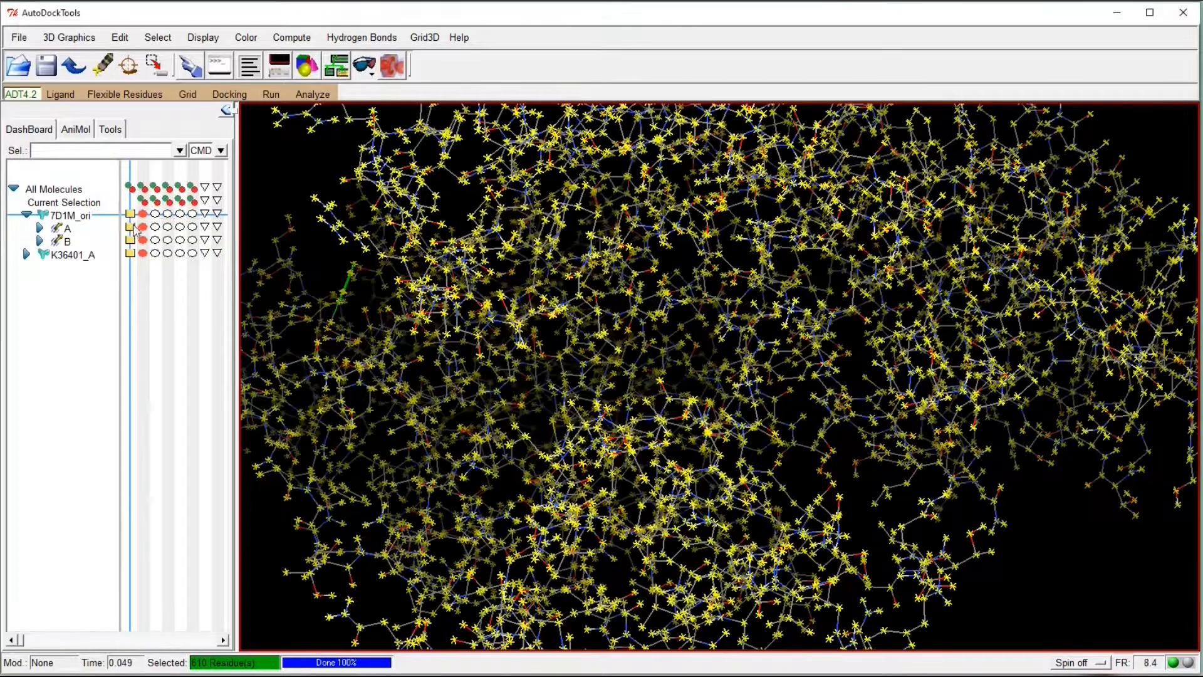
left_click(119, 37)
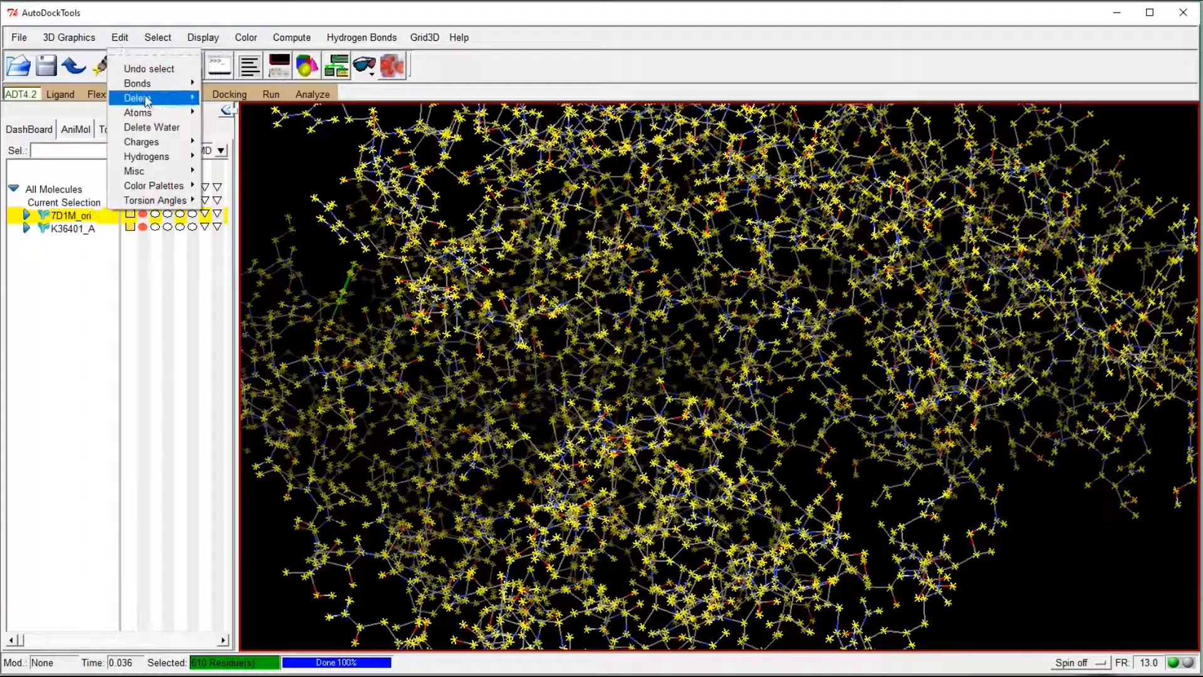
mouse_move(140, 97)
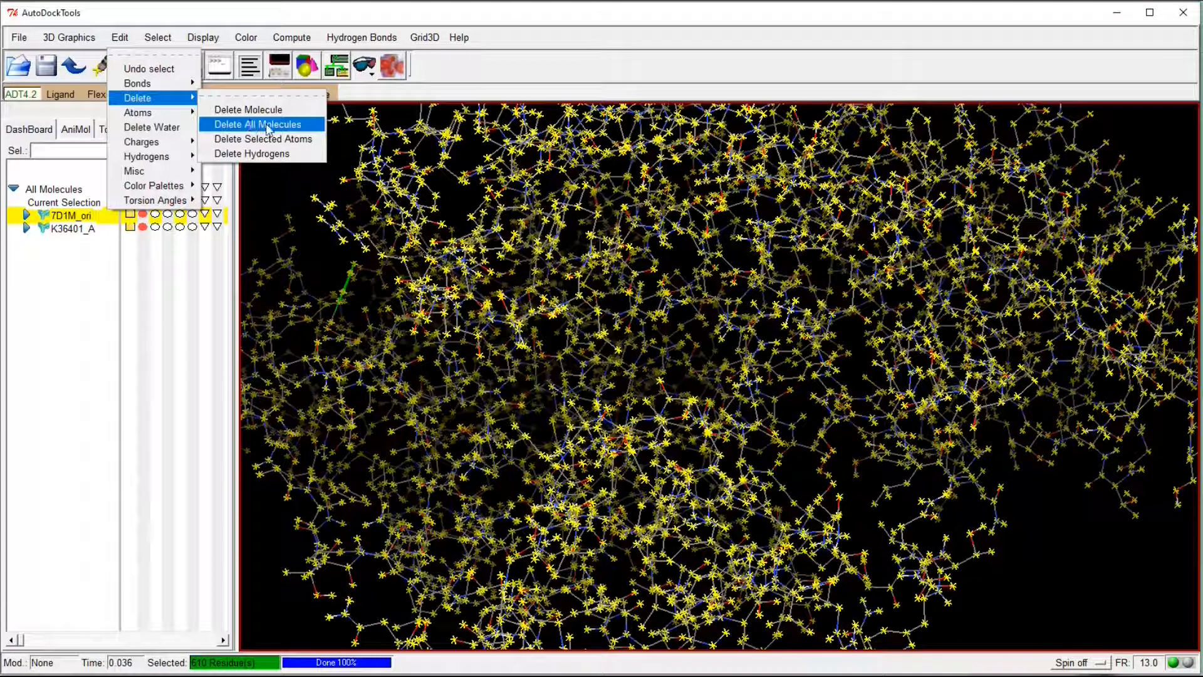
left_click(267, 127)
left_click(306, 164)
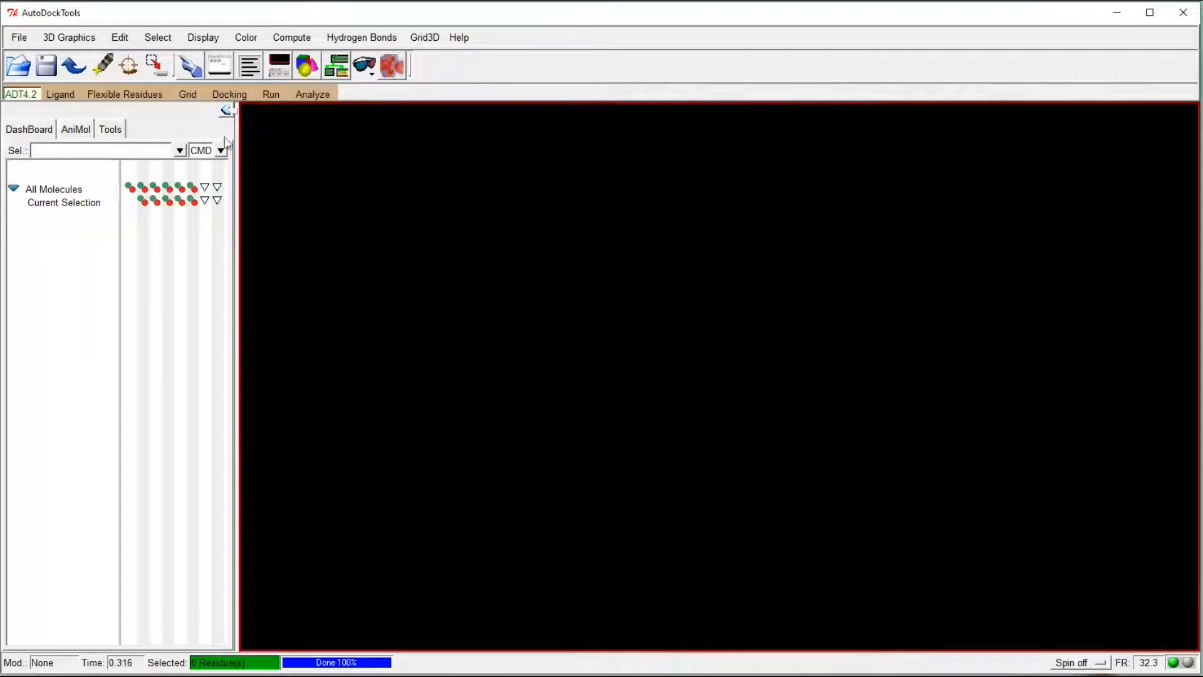
Open the docking log 2.dlg from the Docking folder for analysis and dismiss the notice
left_click(313, 97)
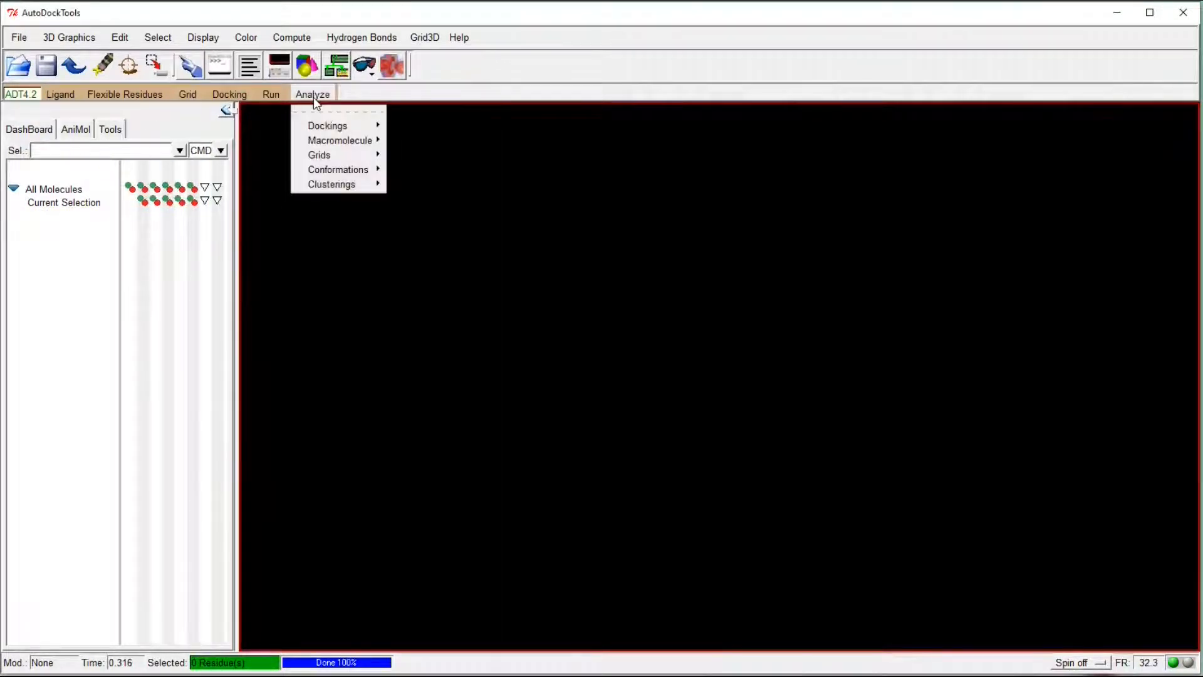
mouse_move(321, 133)
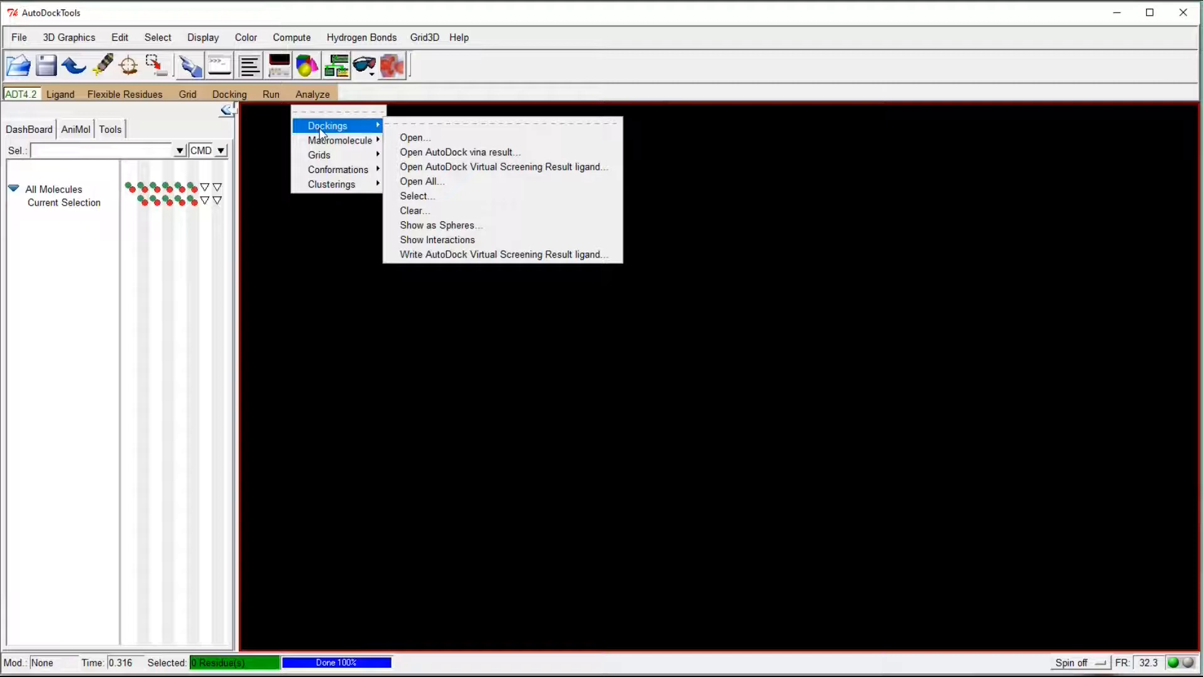
left_click(419, 141)
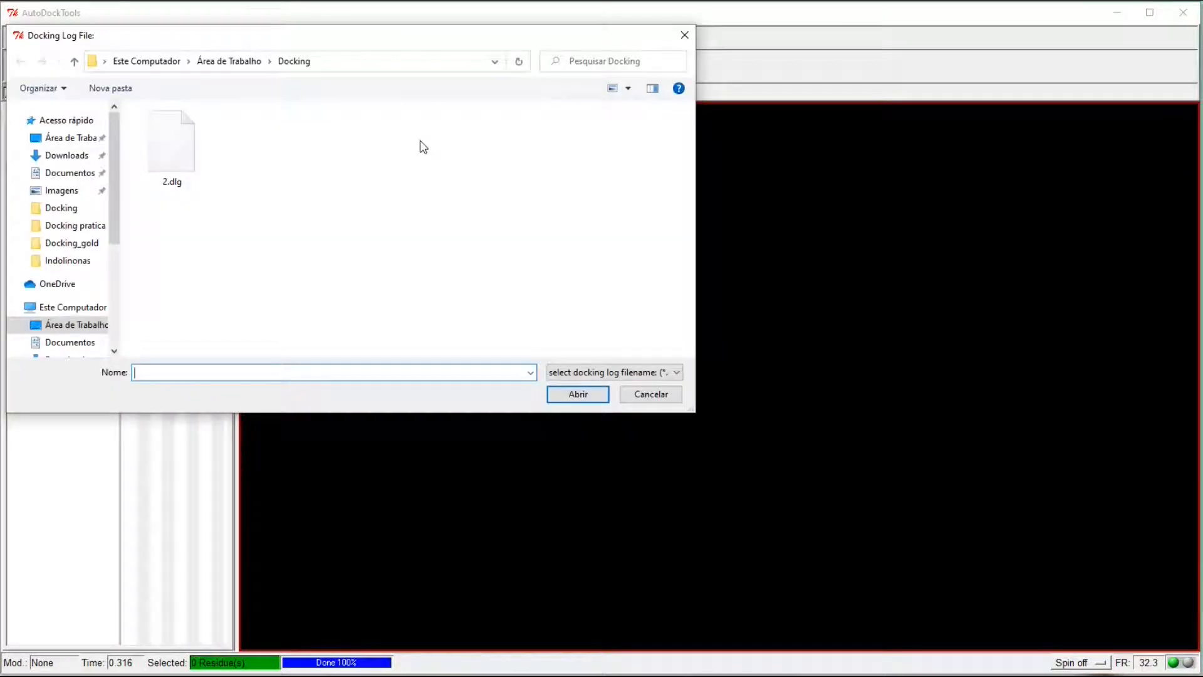
left_click(176, 181)
left_click(573, 397)
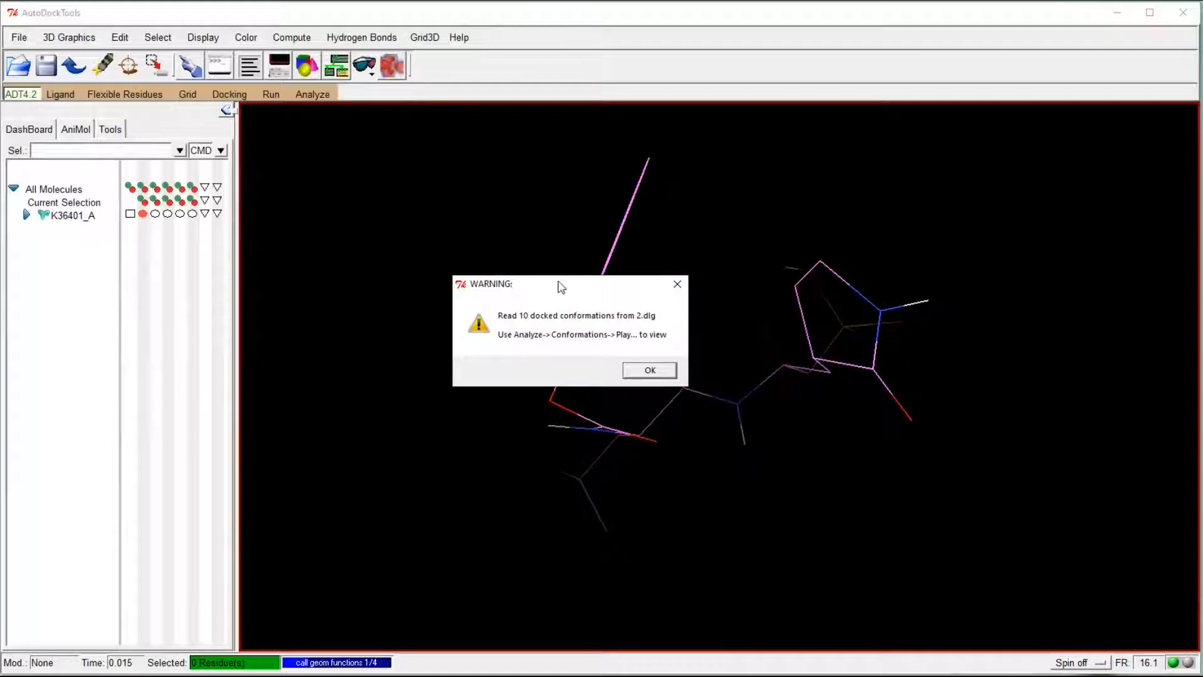
left_click(647, 371)
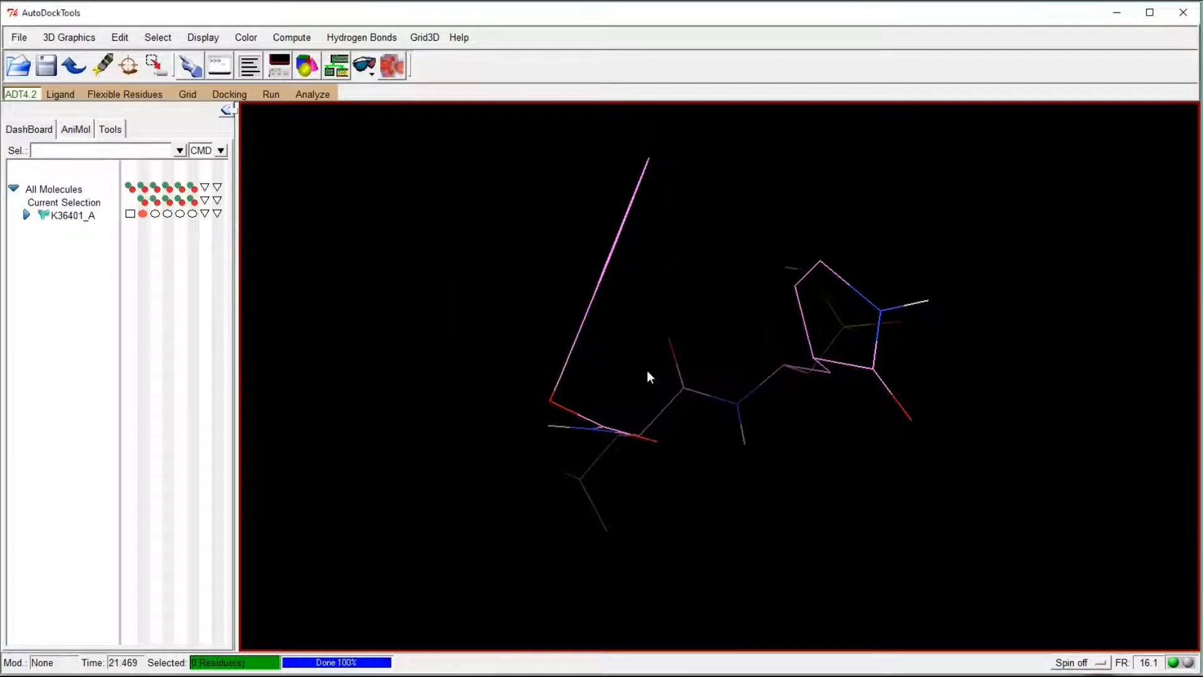
Open the macromolecule 7D1M_ori for the docking analysis
left_click(308, 97)
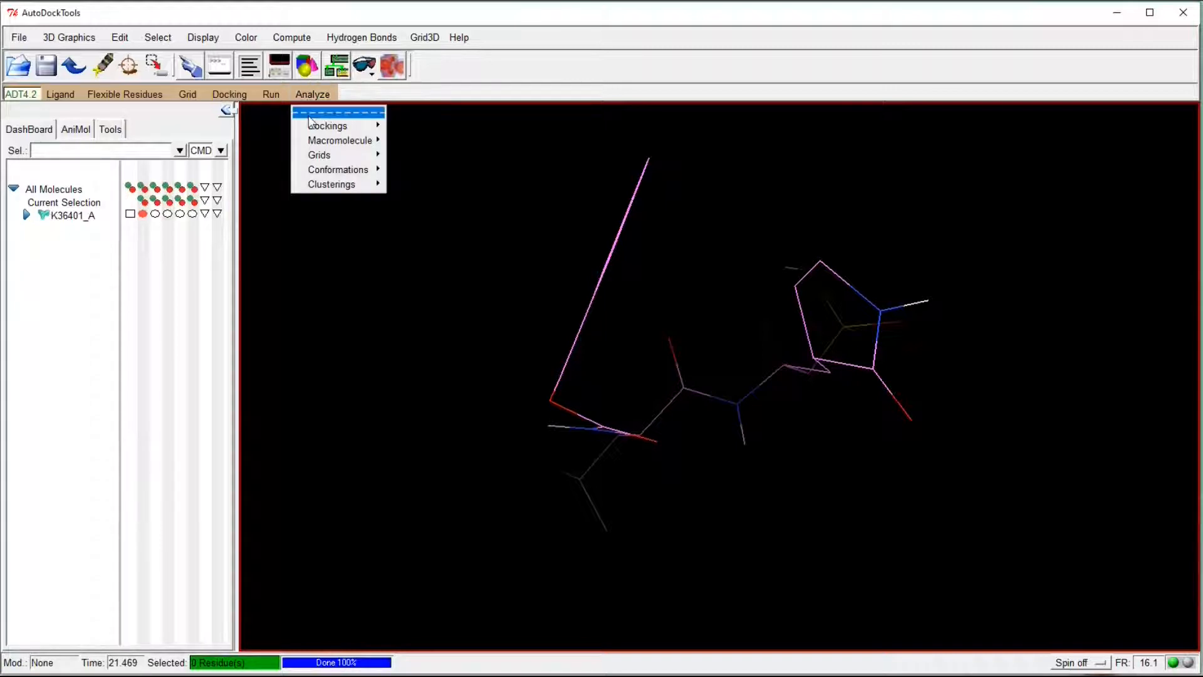
mouse_move(363, 141)
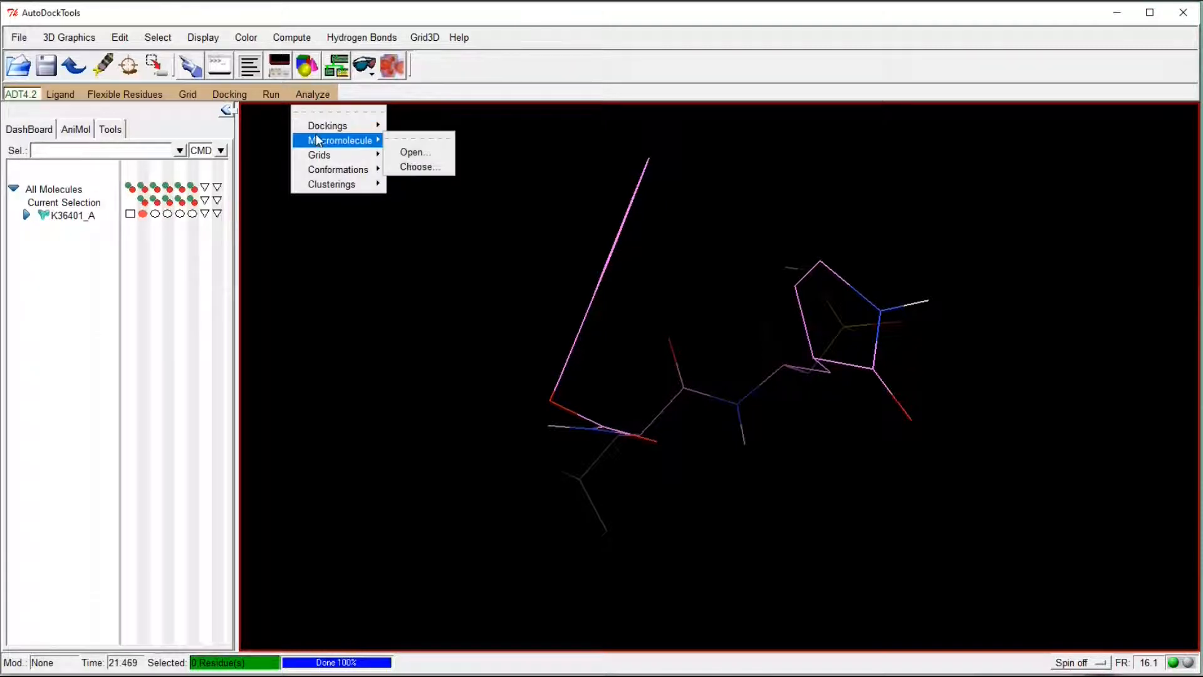
left_click(398, 152)
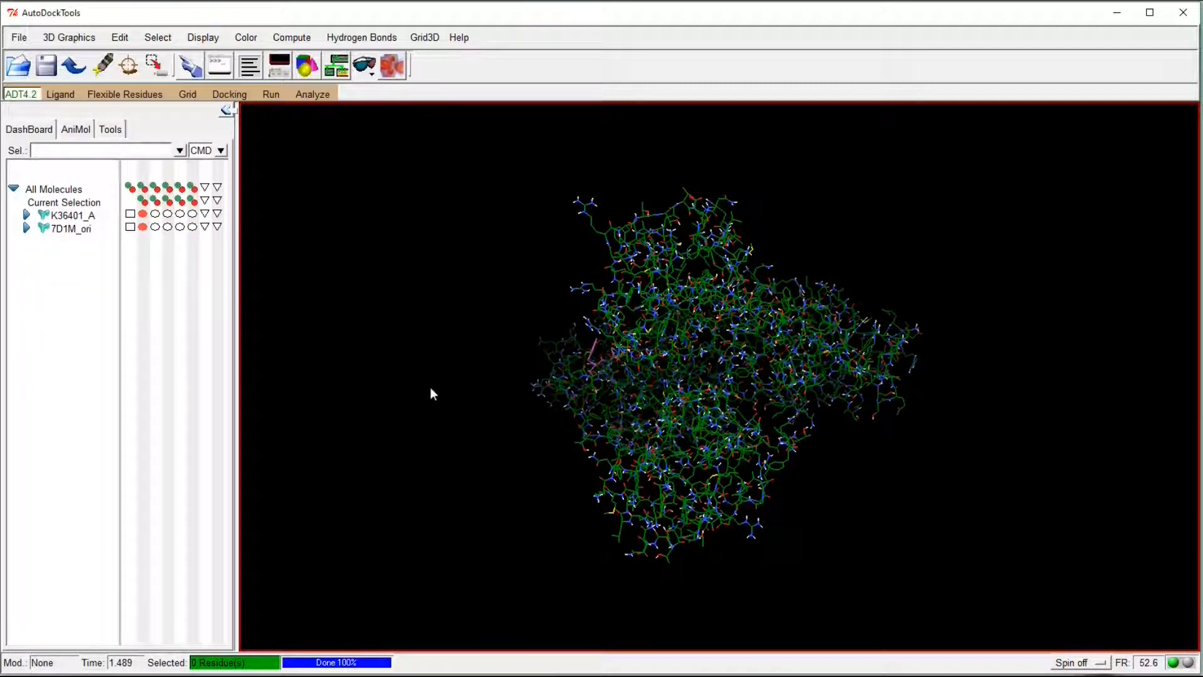
Start playing the K36401_A conformations ranked by energy and open the play options
left_click(319, 95)
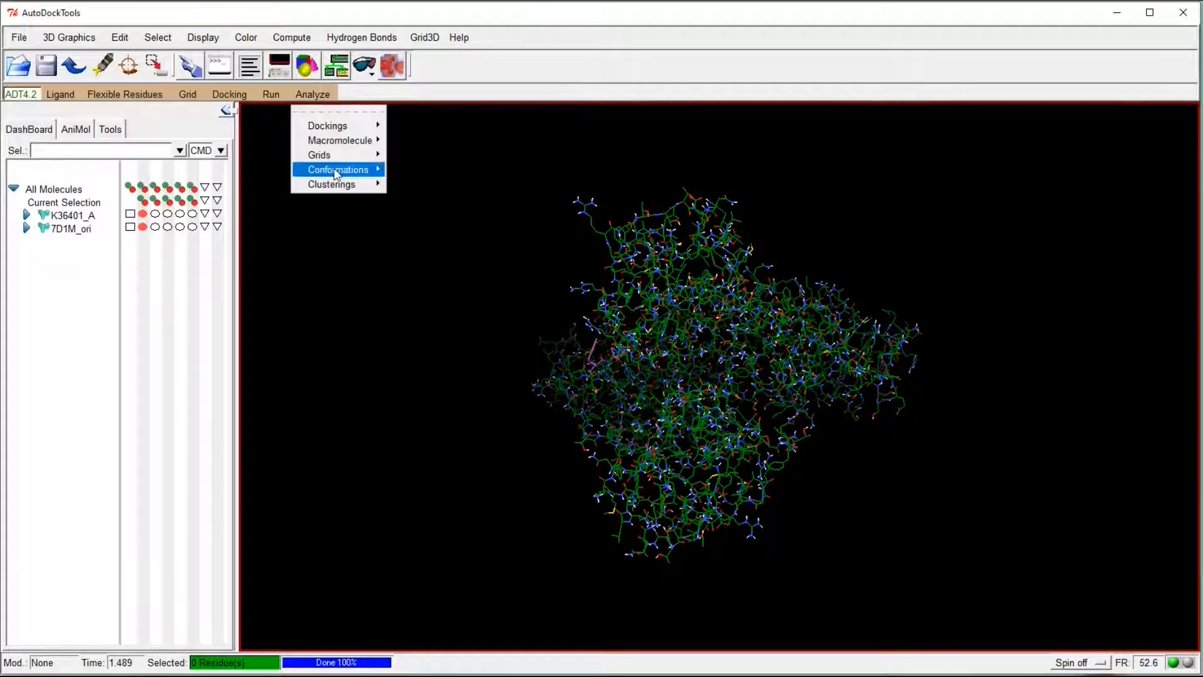
mouse_move(336, 174)
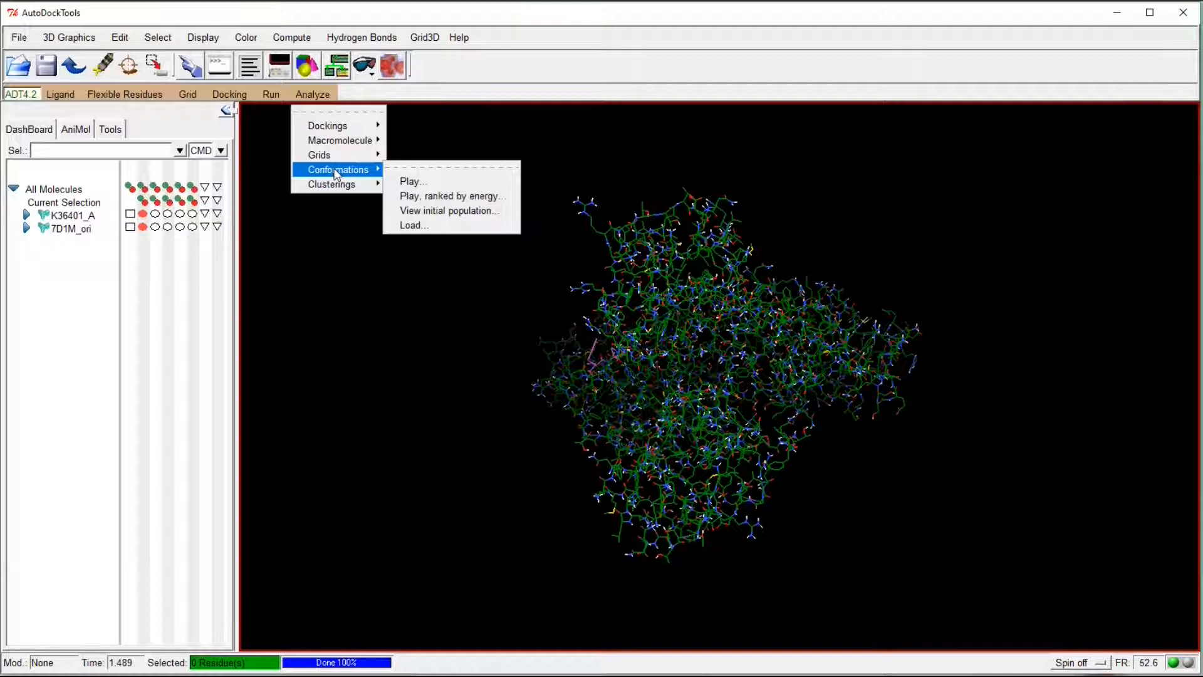
left_click(478, 198)
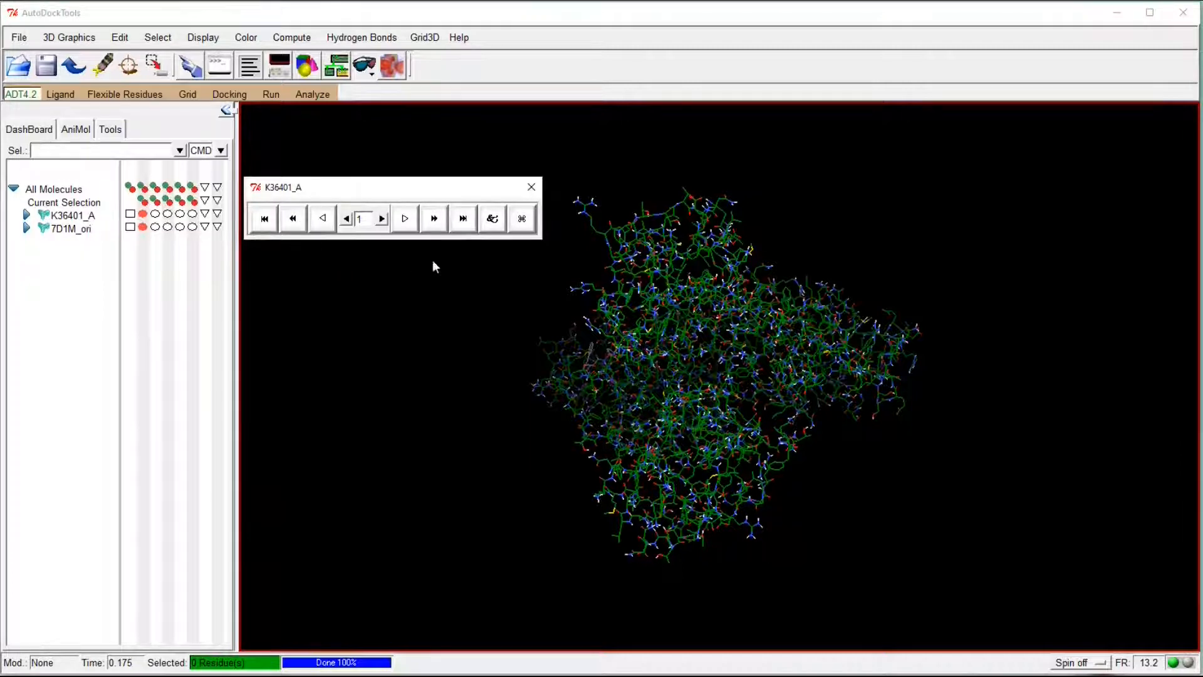
left_click(491, 222)
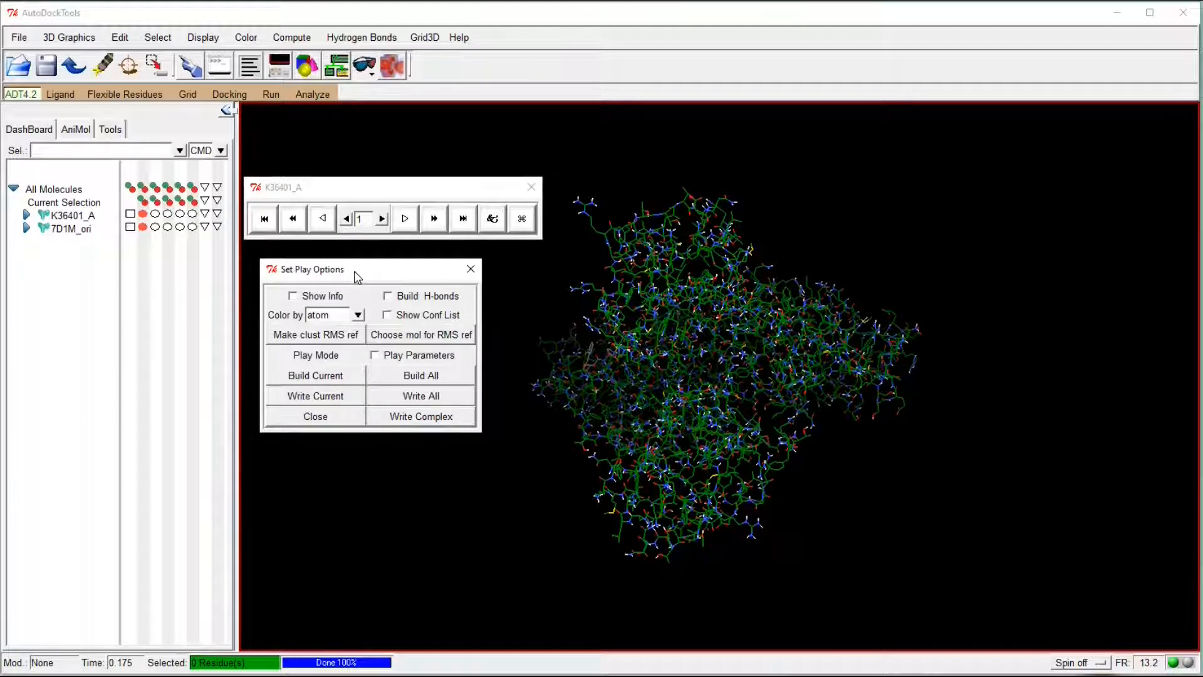
Write the complex of the receptor and current conformation as camplexo_LGA.pdb in the Docking folder
left_click(434, 420)
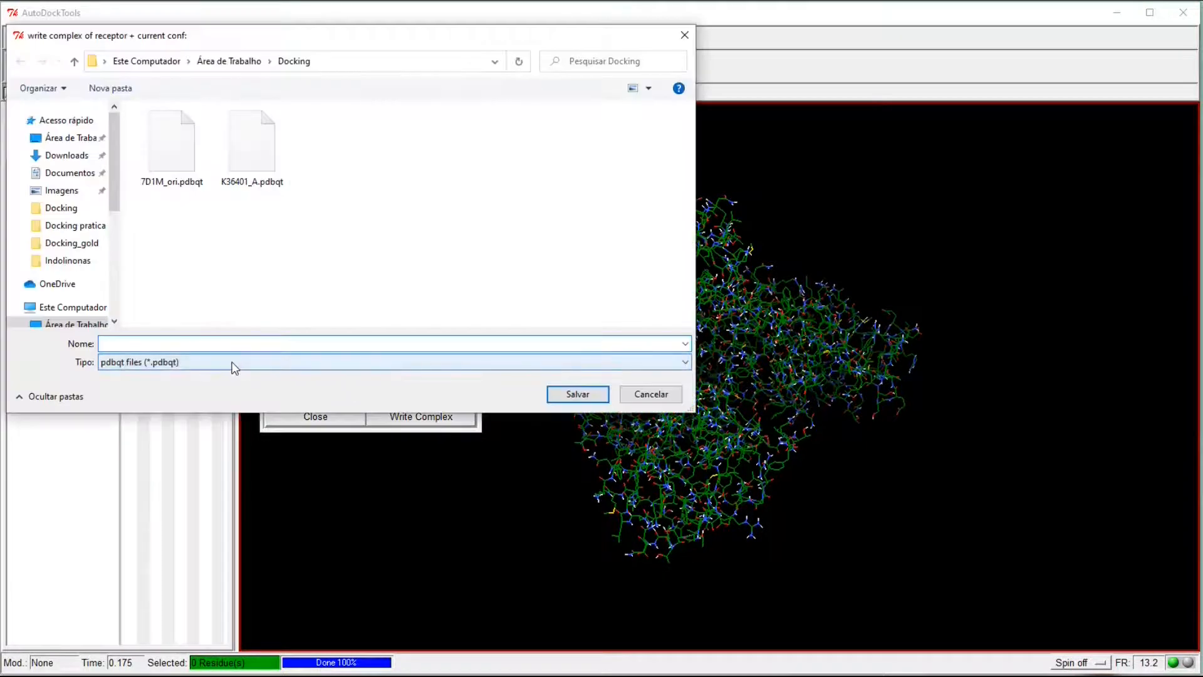
type("camplexo_LGA.p")
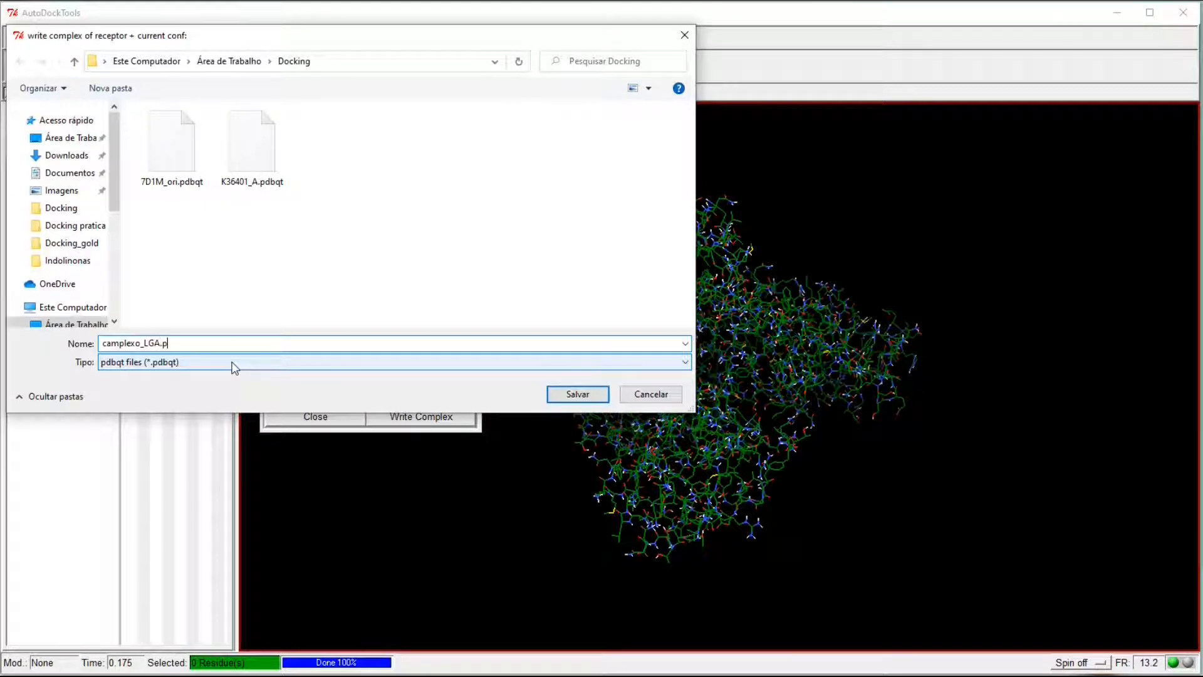
key("Return")
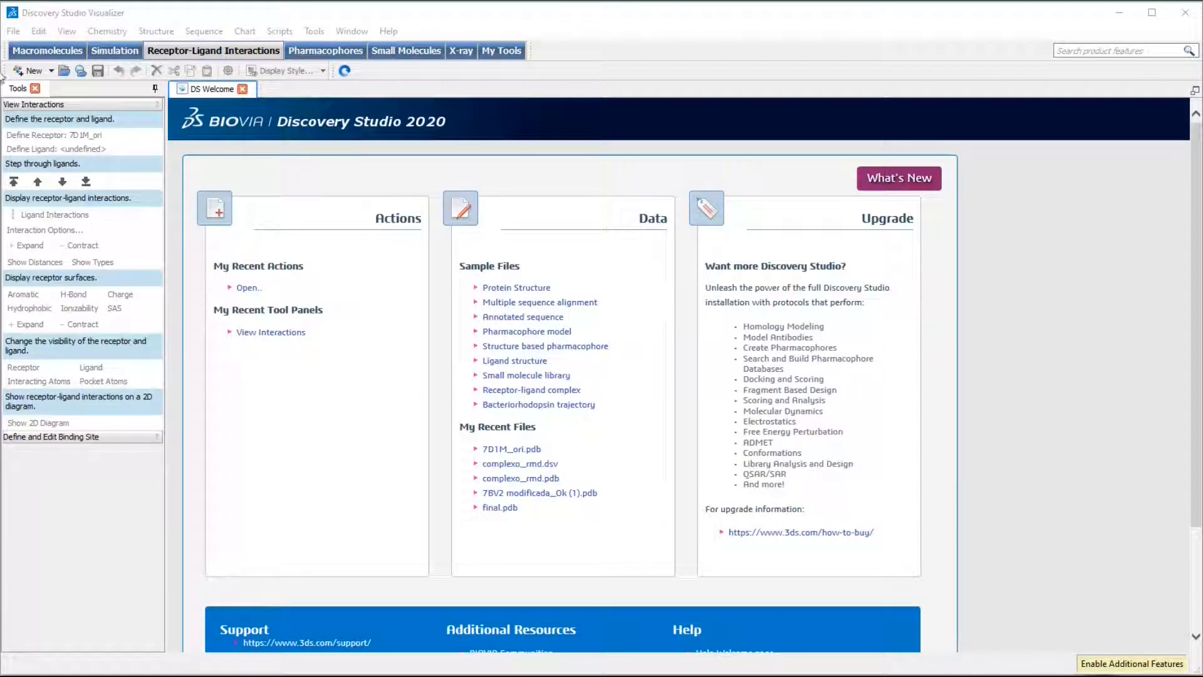
Switch to Discovery Studio Visualizer and open camplexo_LGA.pdb from the Docking folder
left_click(14, 31)
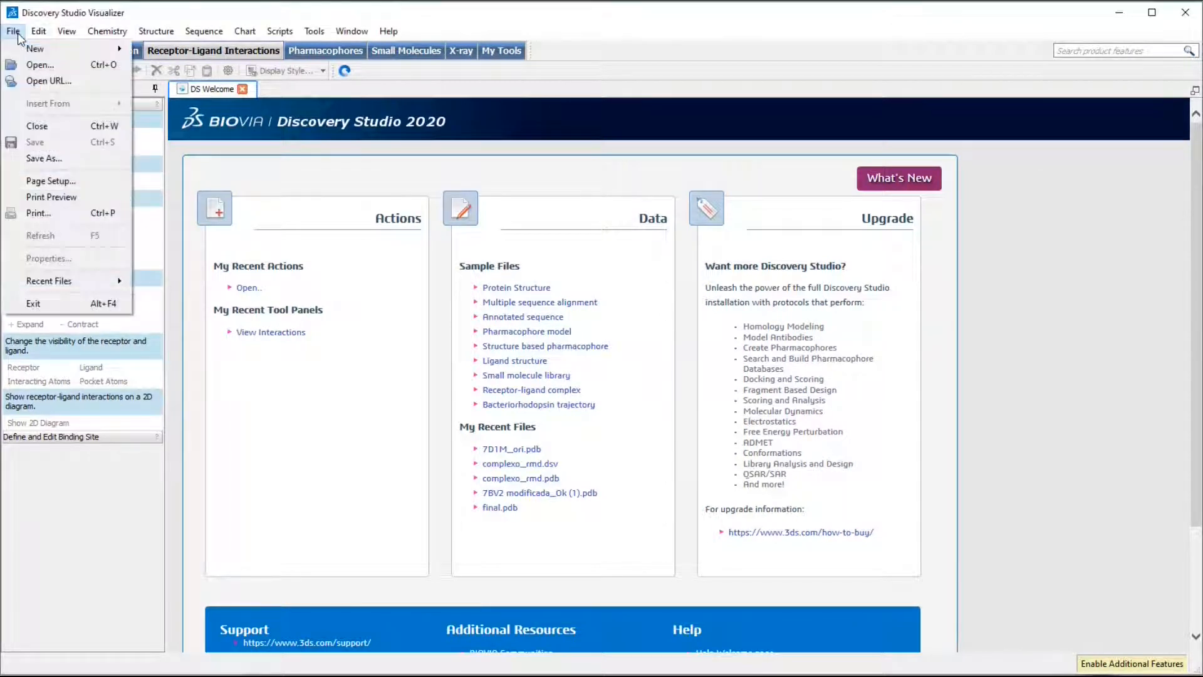
left_click(39, 64)
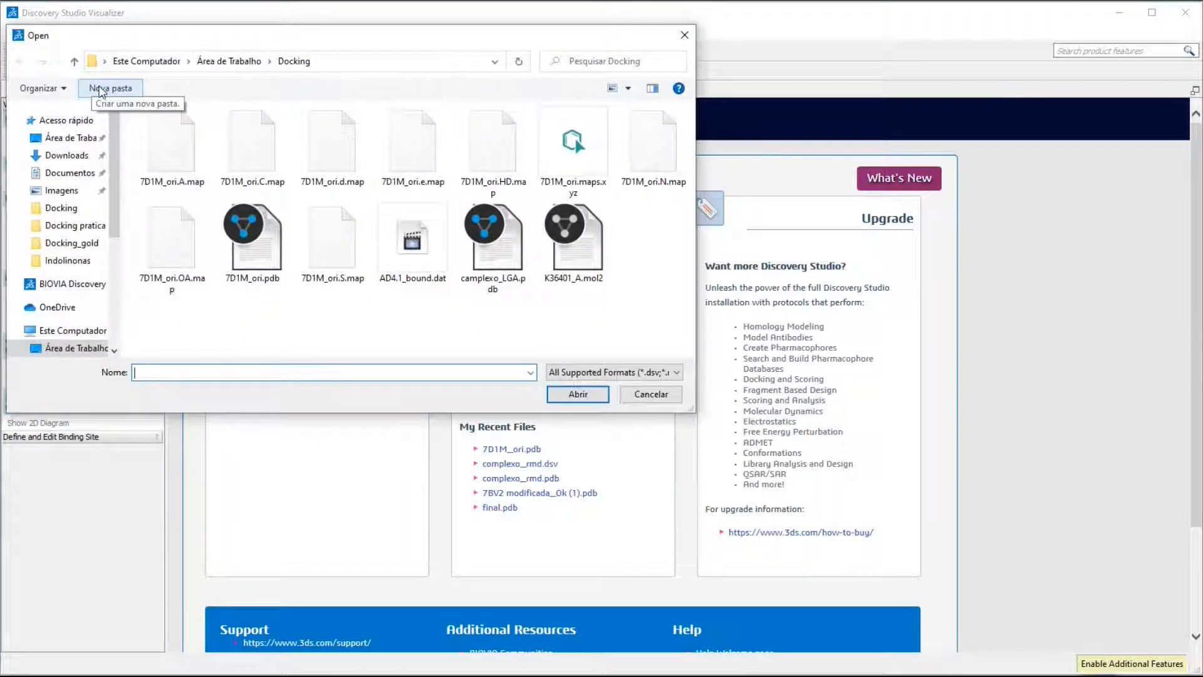
left_click(494, 269)
left_click(556, 400)
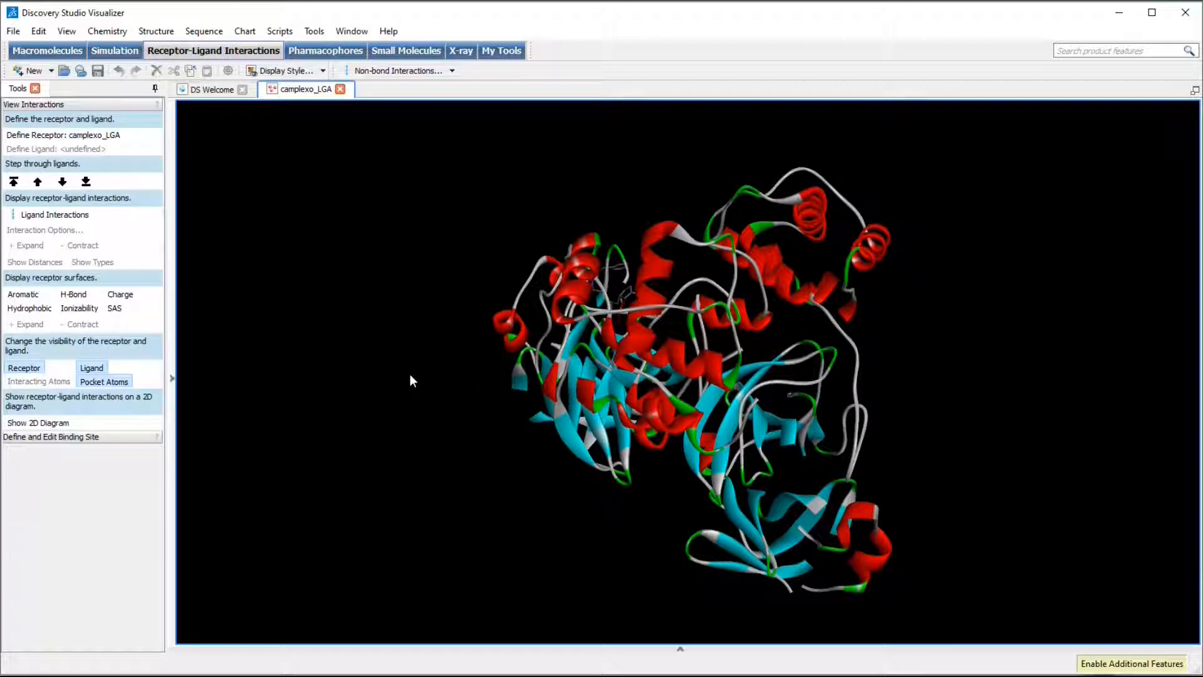
Insert 7D1M_ori.pdb from the Docking folder into the camplexo_LGA molecule window
left_click(13, 30)
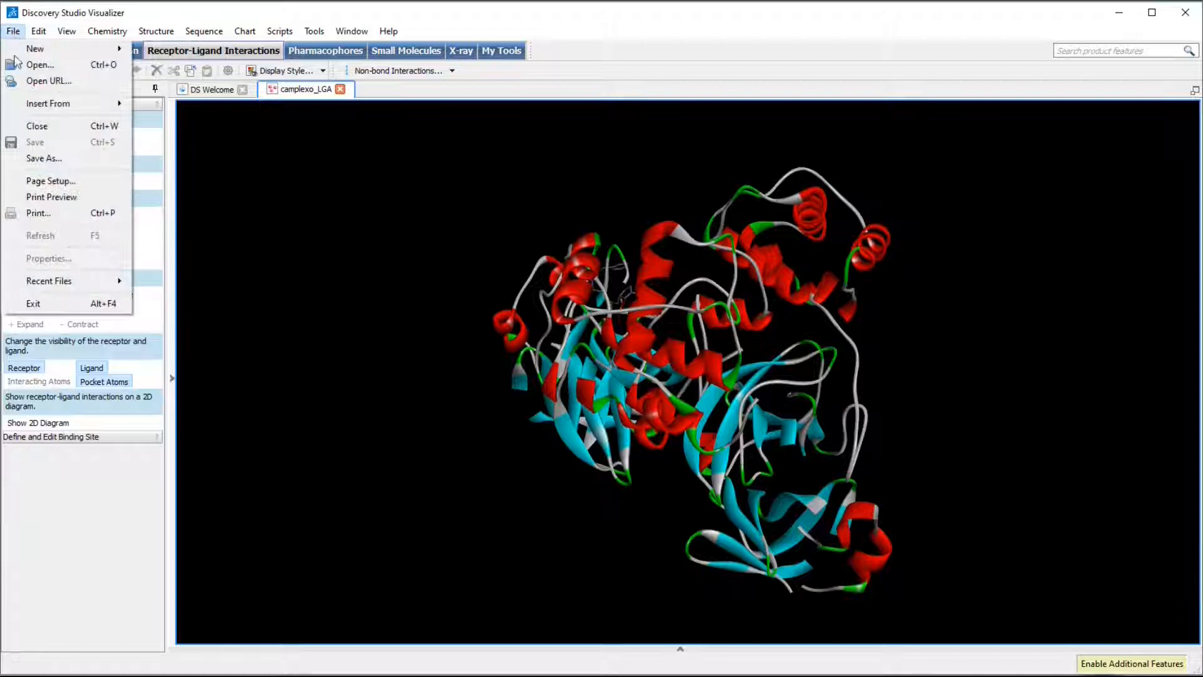
mouse_move(52, 106)
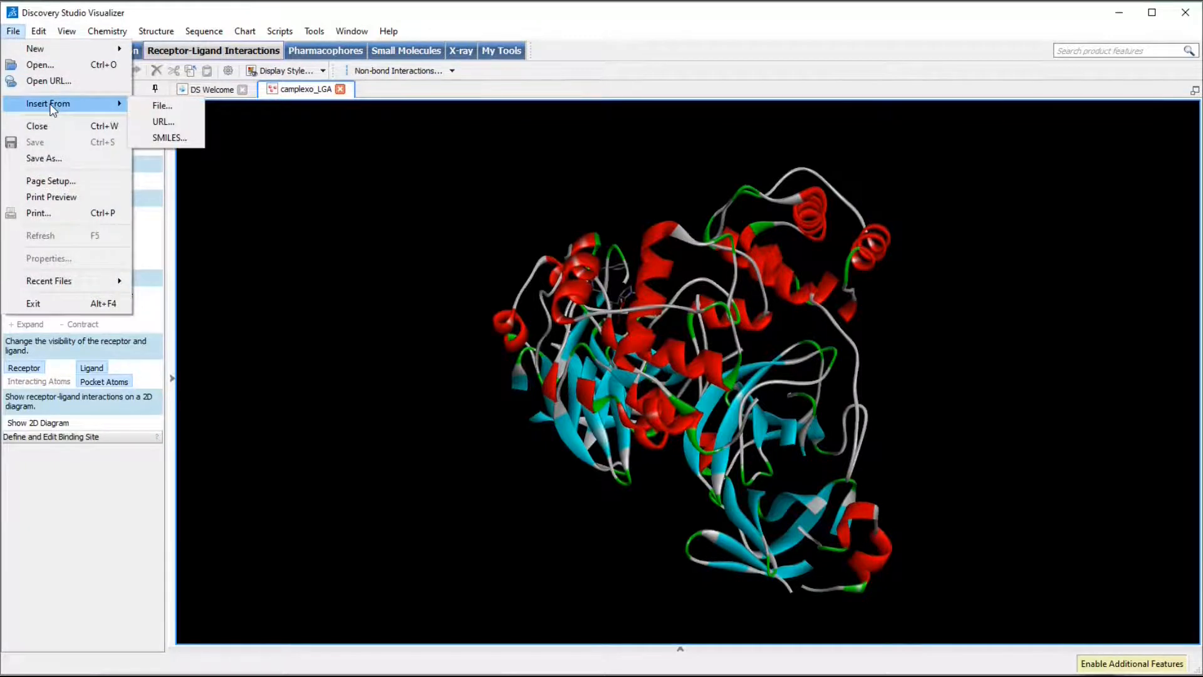
left_click(158, 107)
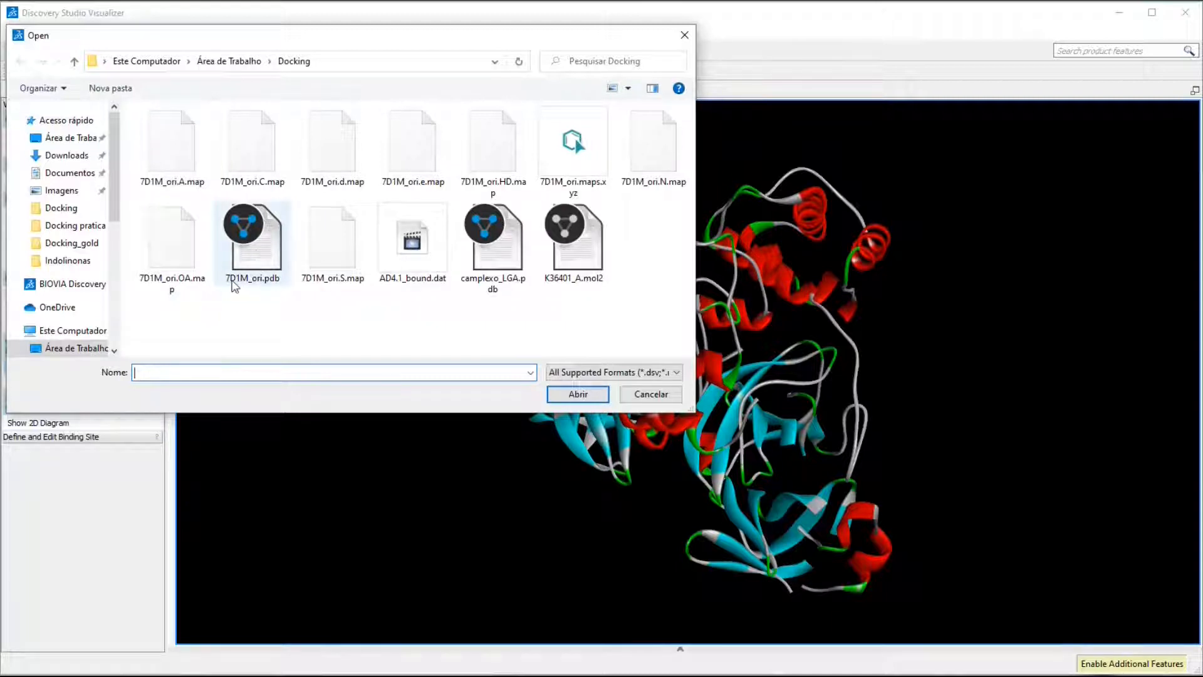
left_click(236, 283)
left_click(576, 393)
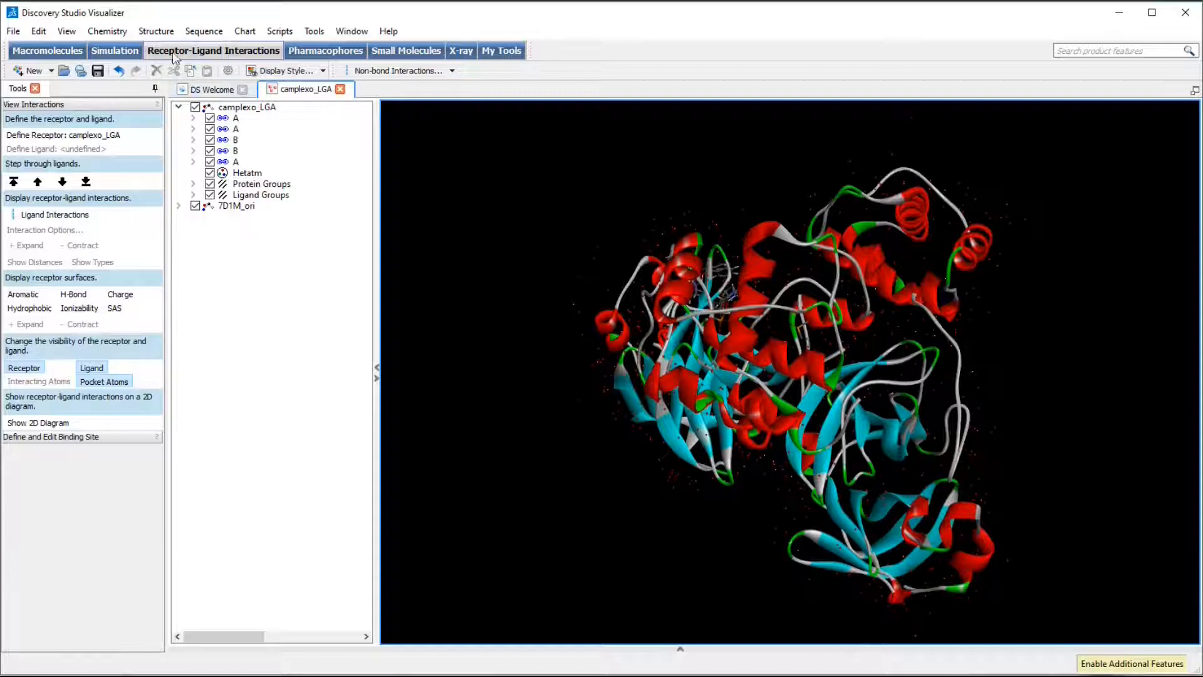
Superimpose camplexo_LGA and 7D1M_ori with Molecular Overlay, aligning by field at 50% steric and 50% electrostatic to consensus
left_click(163, 34)
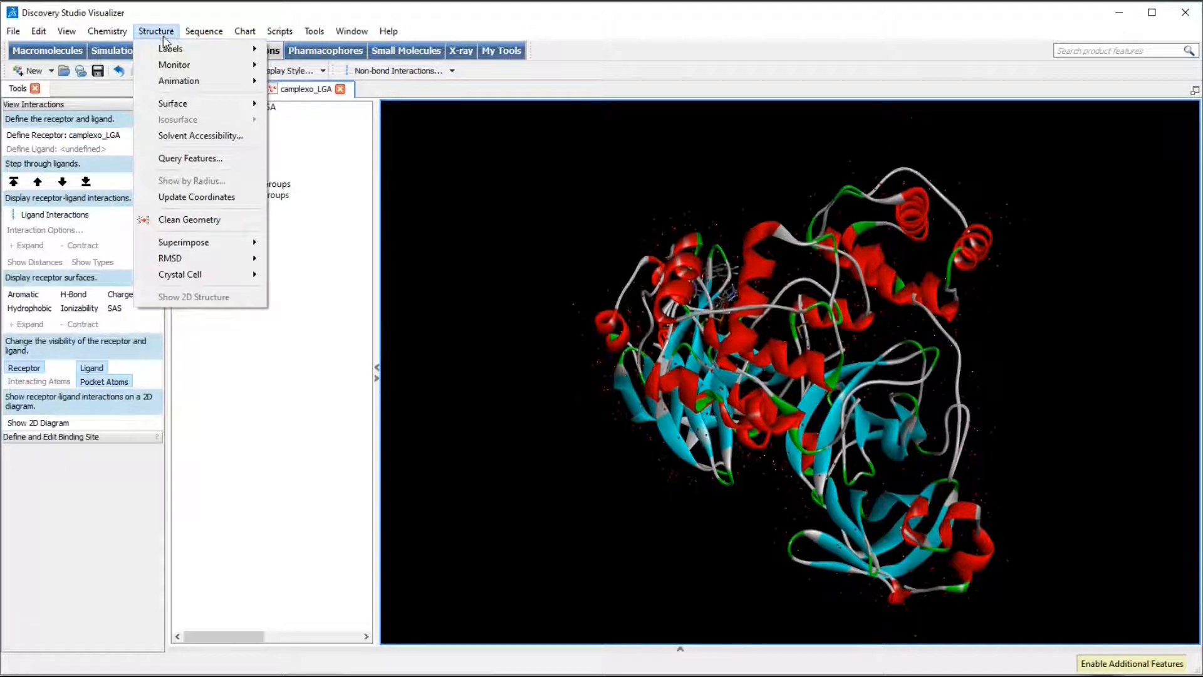
mouse_move(248, 243)
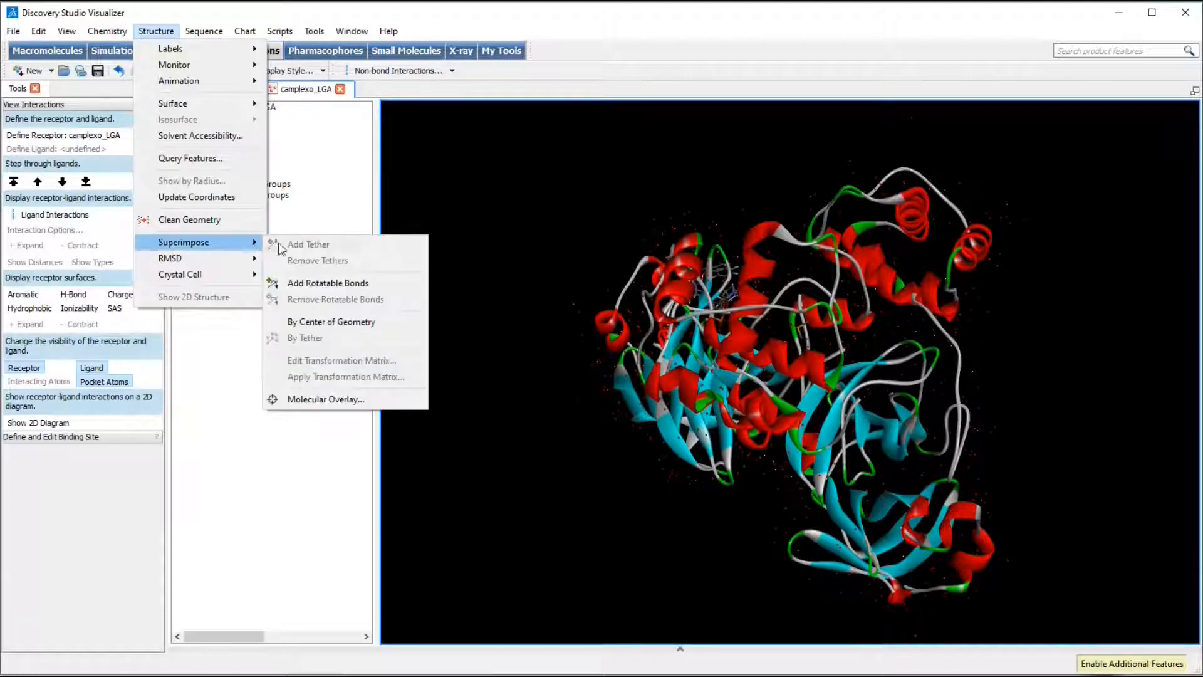
left_click(397, 403)
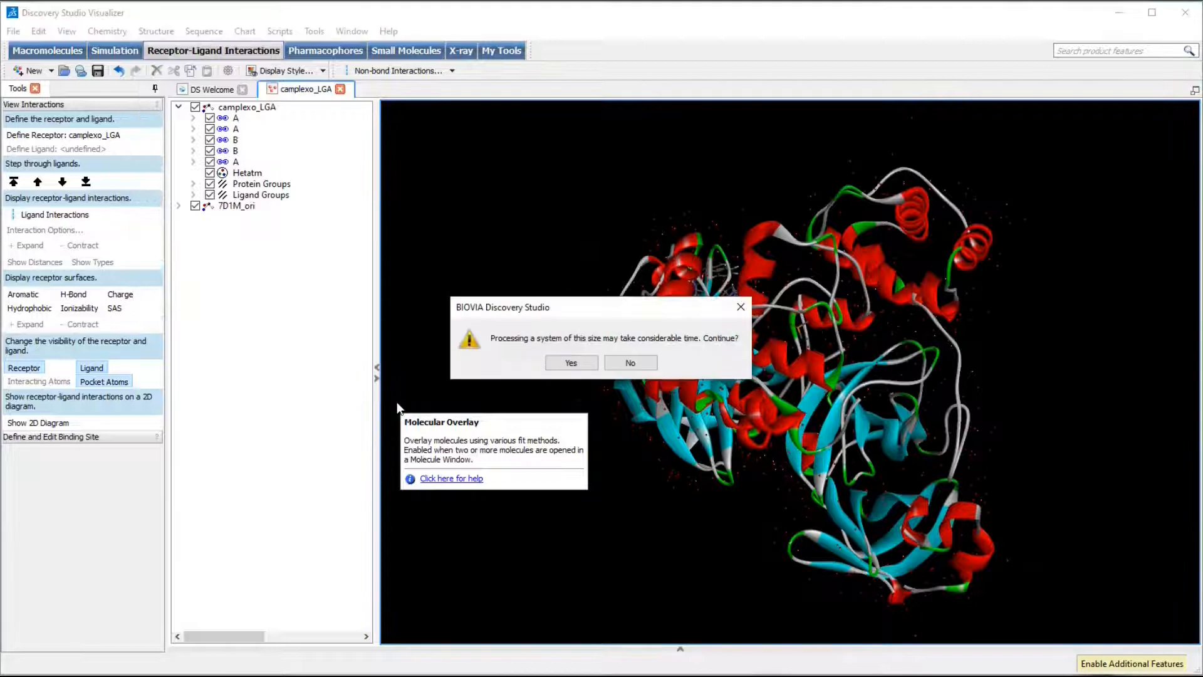
left_click(571, 365)
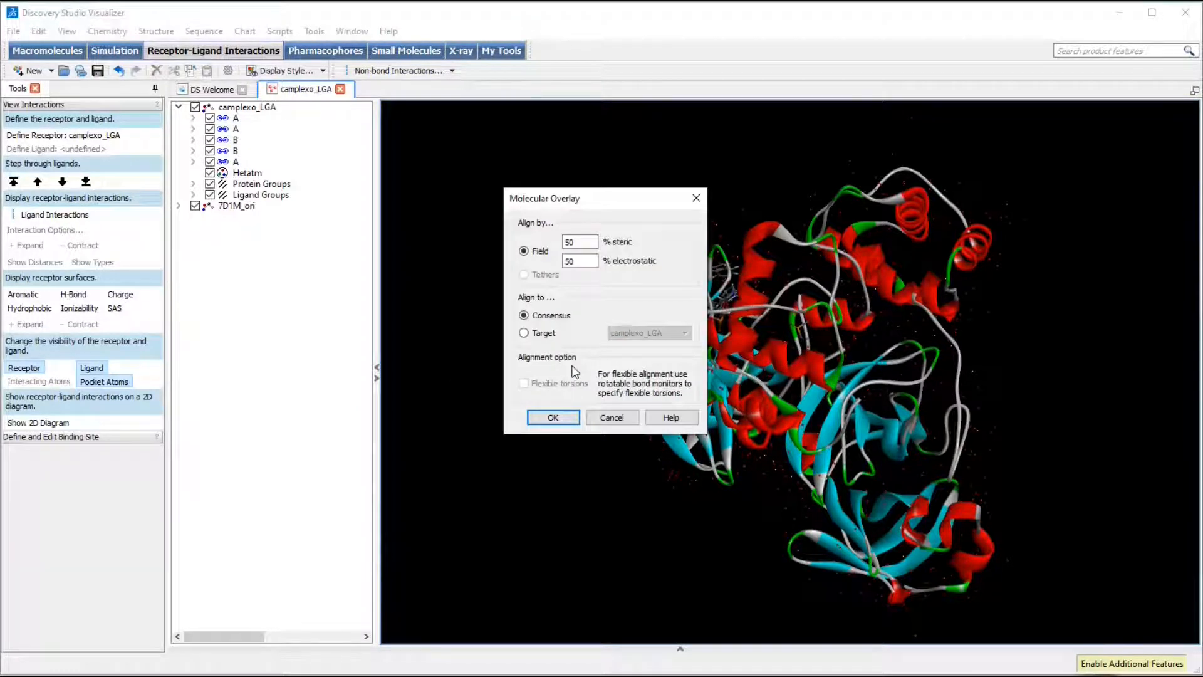
left_click(561, 418)
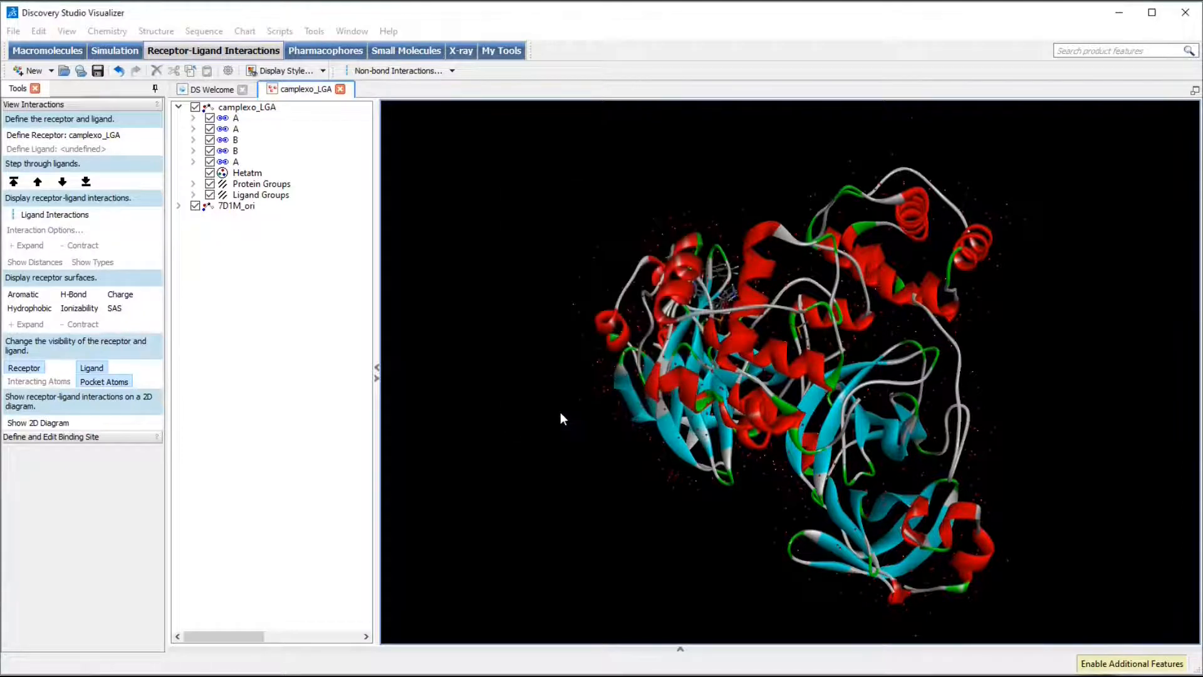
right_click_drag(765, 338, 783, 375)
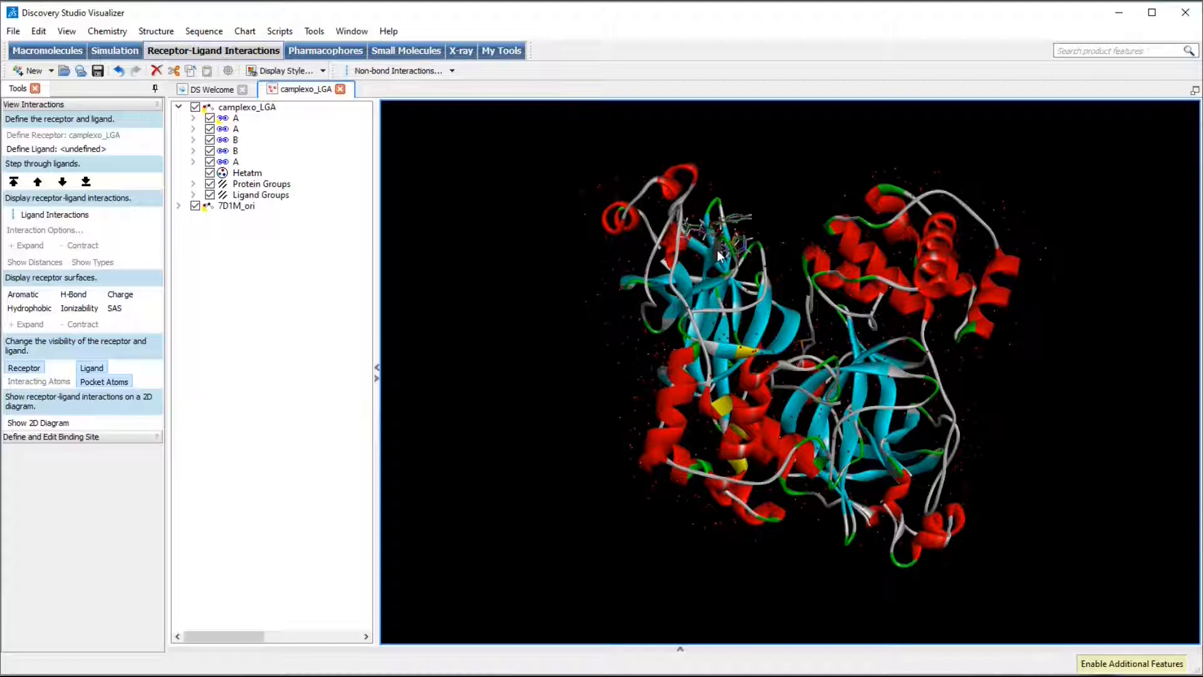
Delete the four protein chain entries A, A, B and B from camplexo_LGA, keeping the chain that holds ligand K36401
left_click(236, 119)
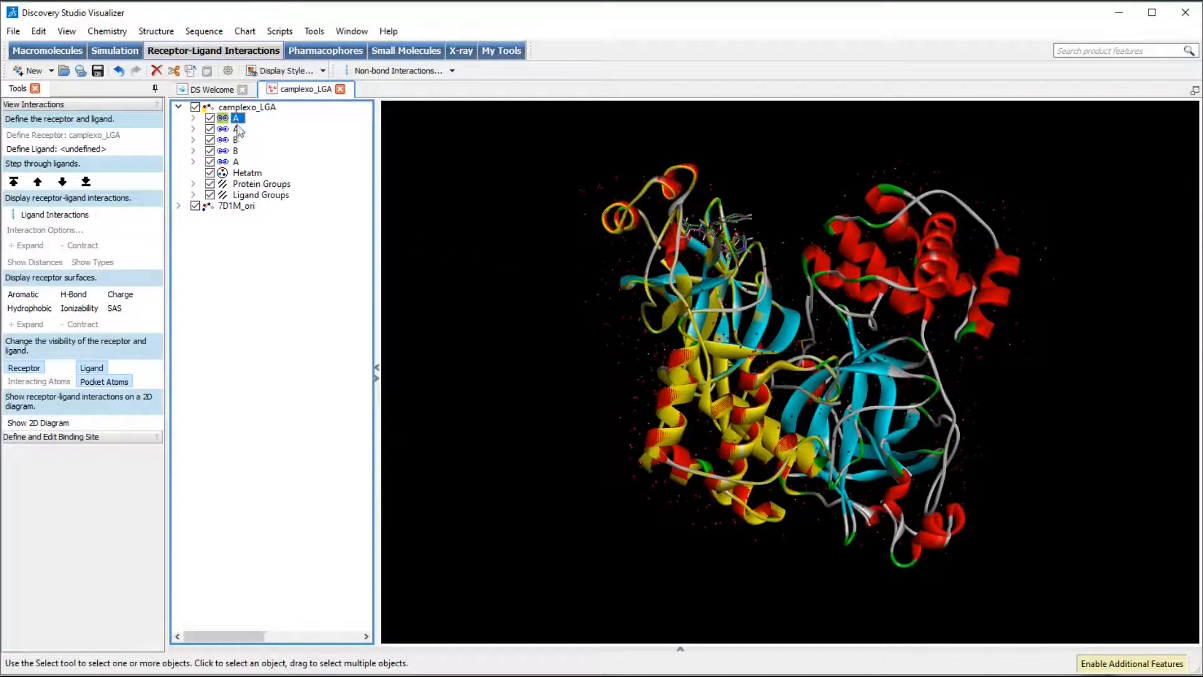
left_click(236, 150, "shift")
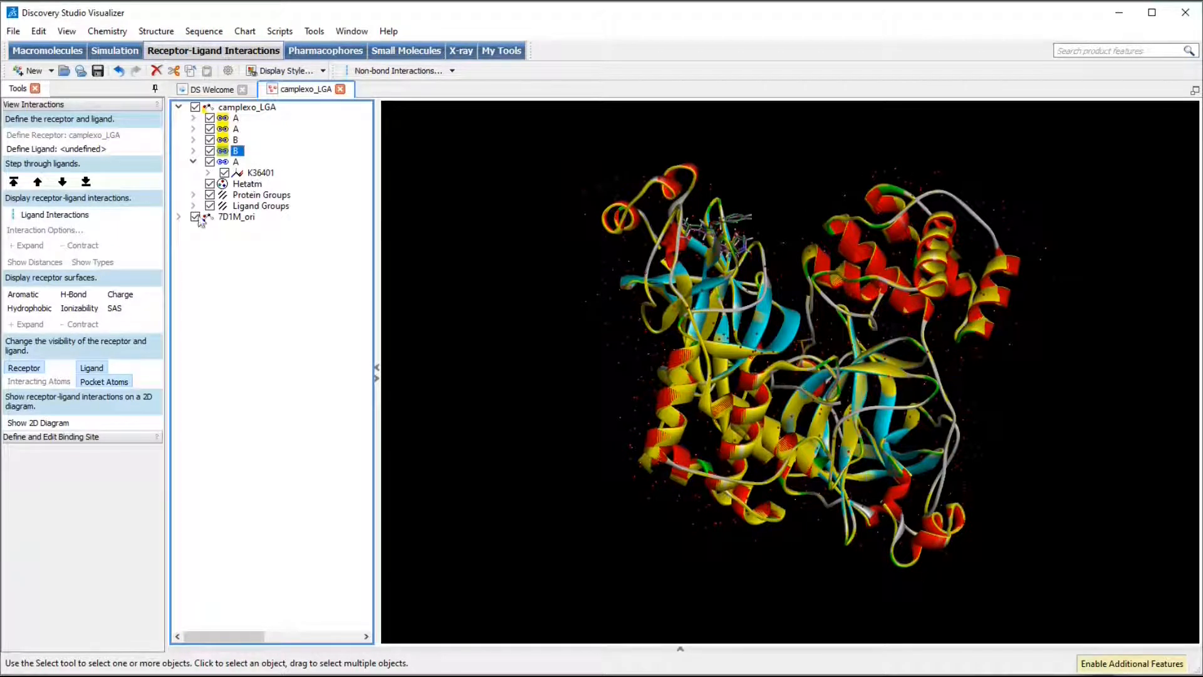
left_click(179, 217)
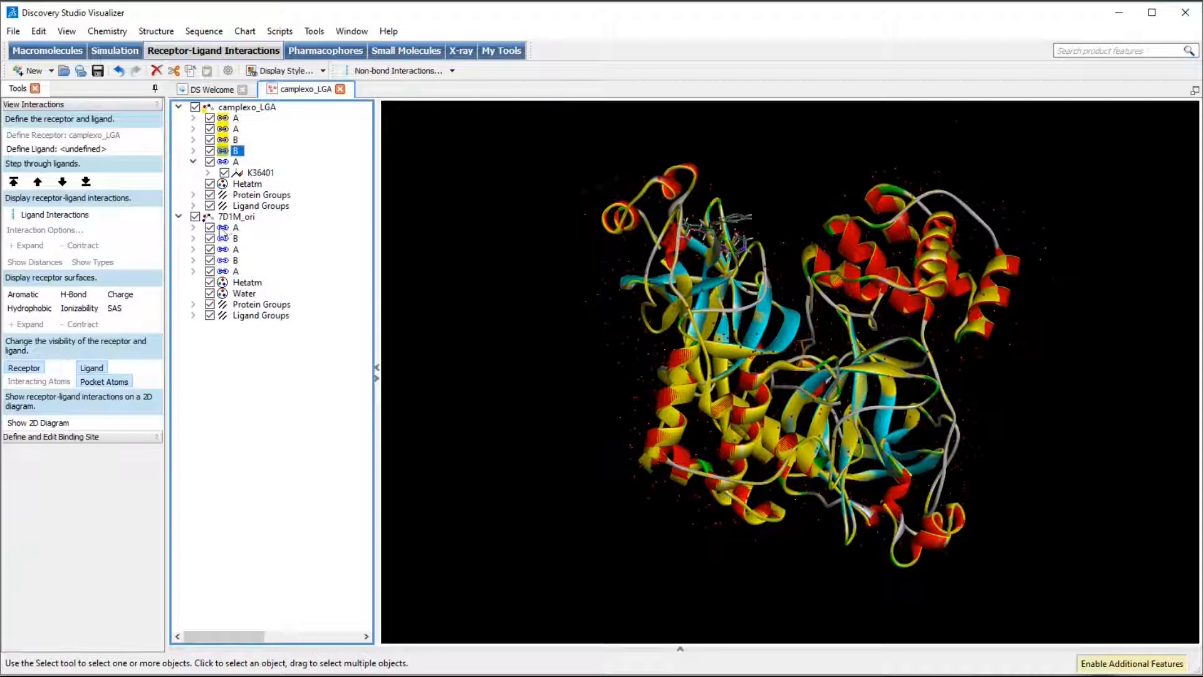
left_click(232, 228)
left_click(231, 237, "shift")
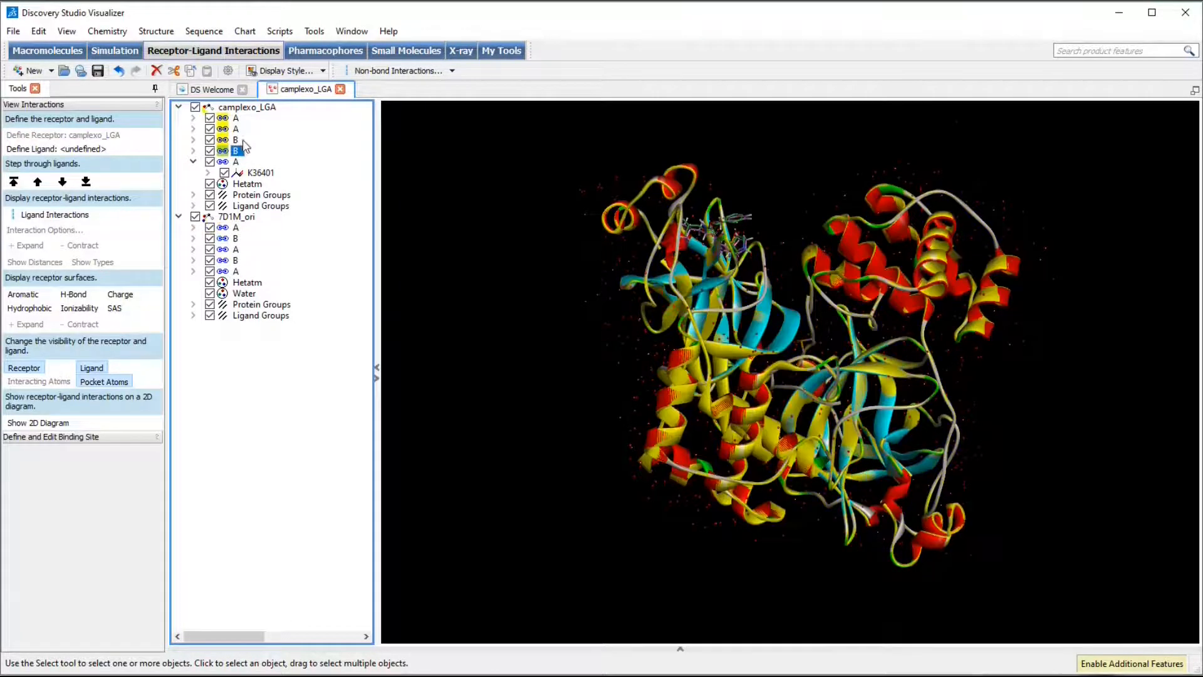
key("Delete")
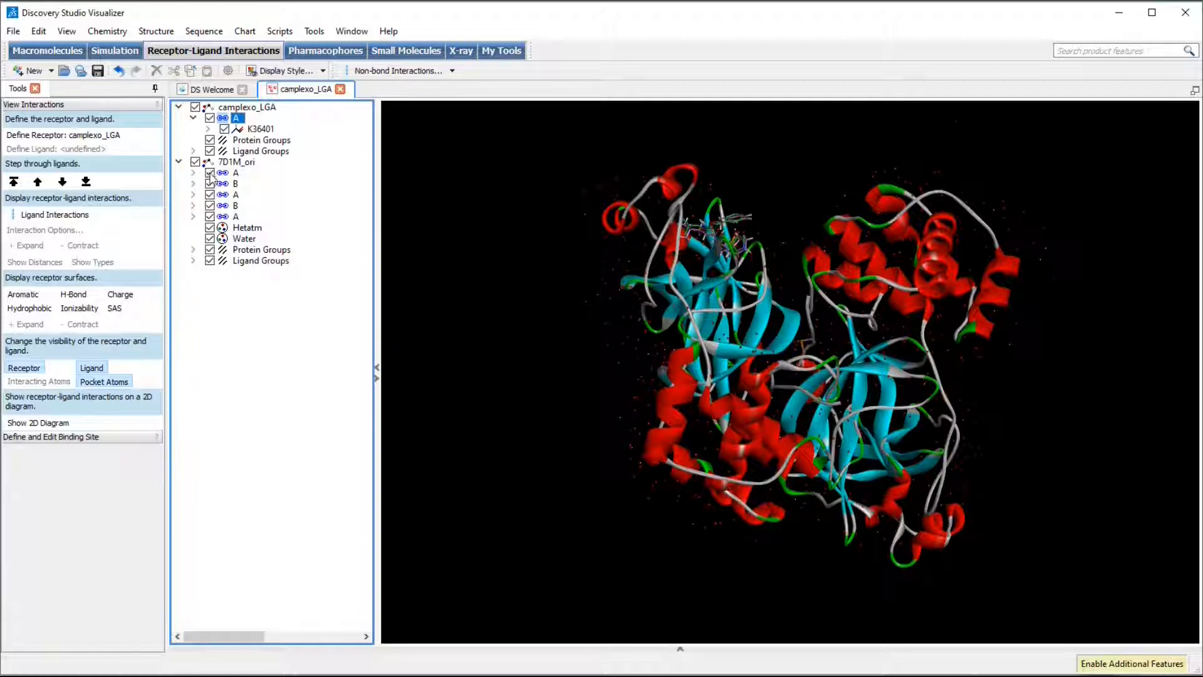
Delete the first four chain entries A, B, A and B from 7D1M_ori, keeping the last chain A with its ligands
left_click(236, 173)
left_click(237, 184, "shift")
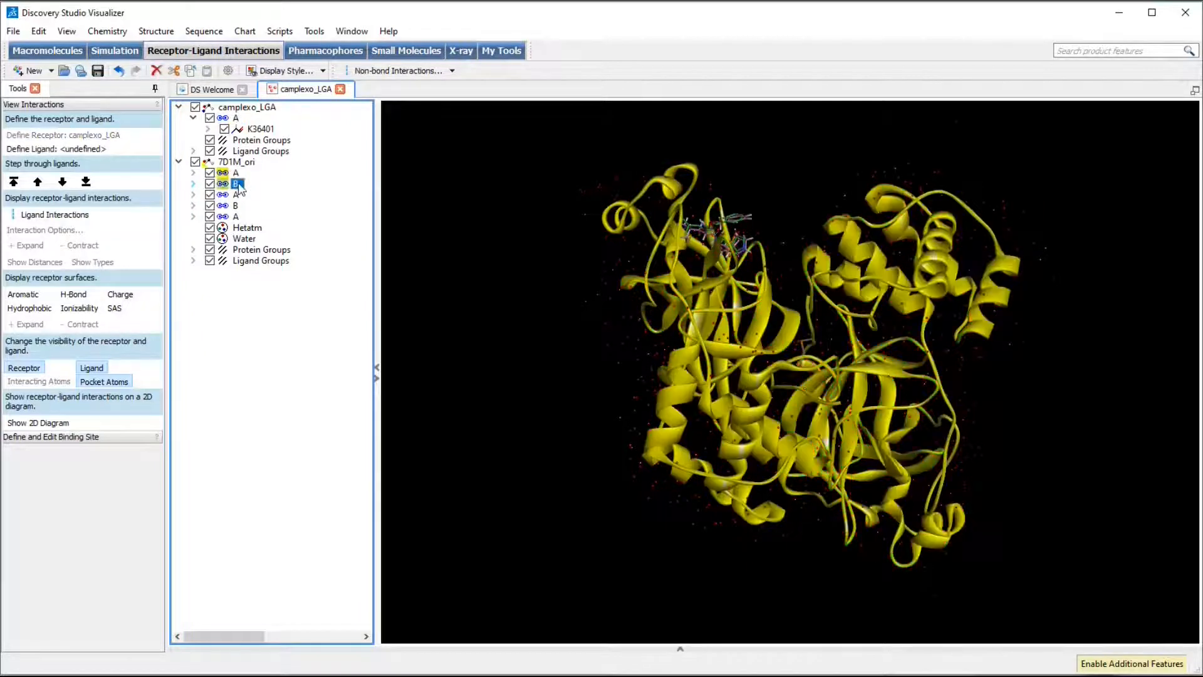
left_click(236, 204, "shift")
key("Delete")
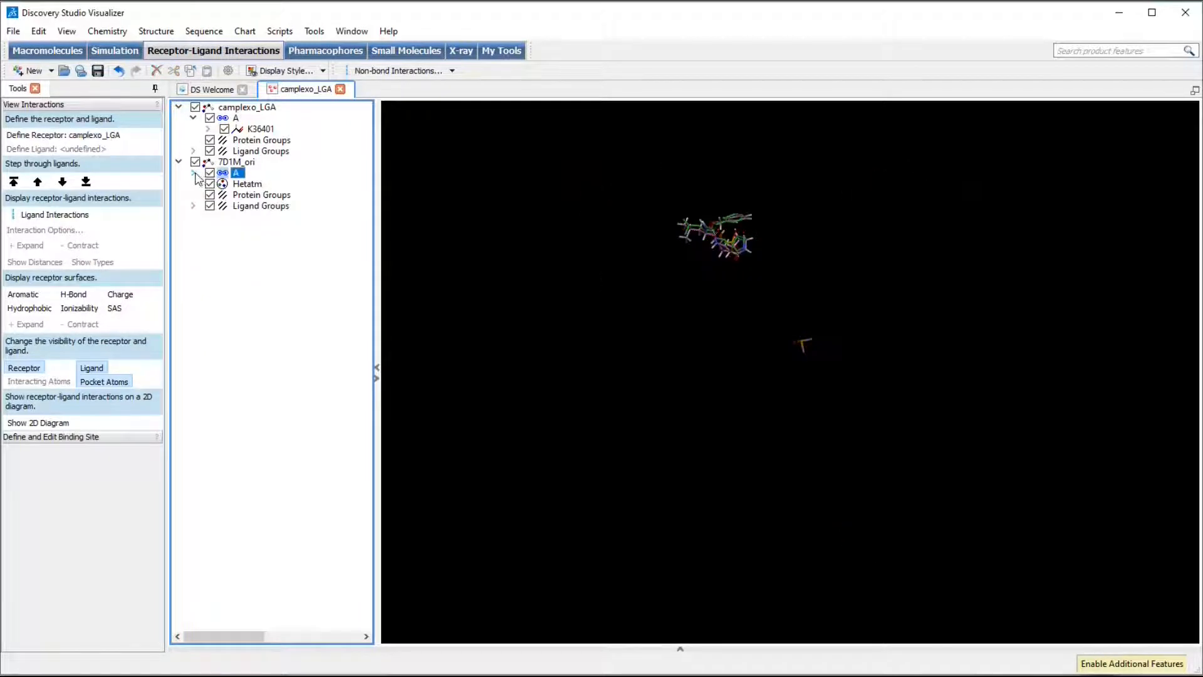
Identify the two ligands in the remaining chain A of 7D1M_ori by toggling their visibility and delete DMS402
left_click(194, 173)
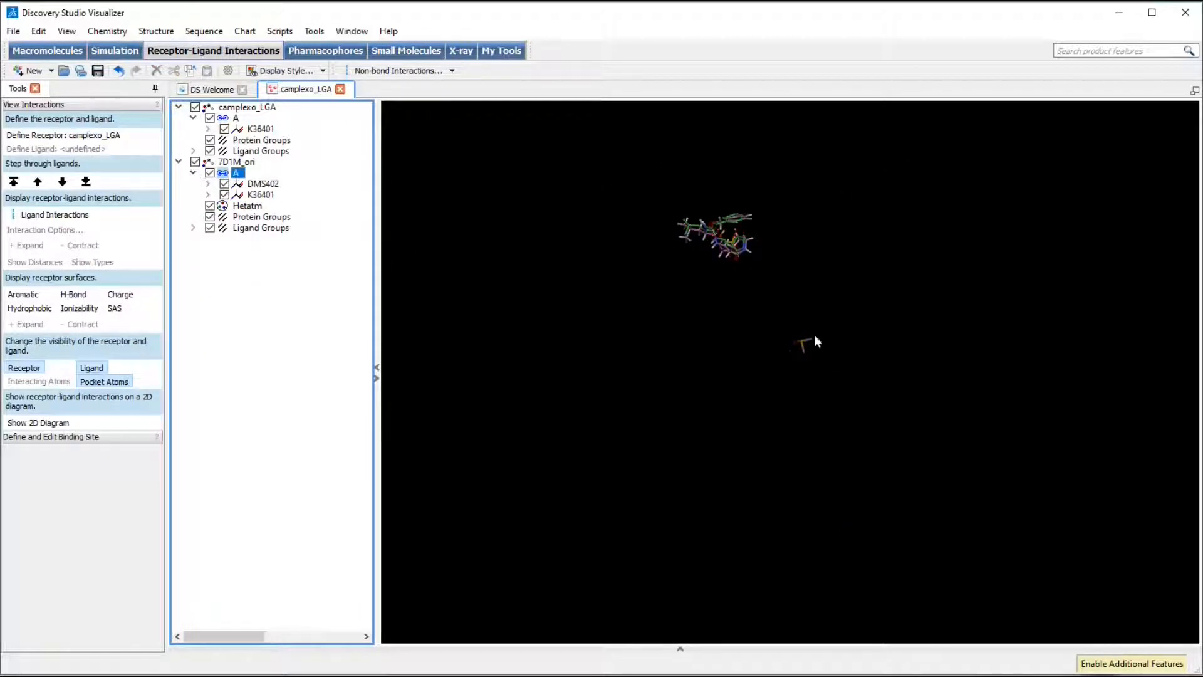
left_click(223, 183)
left_click(225, 183)
left_click(225, 195)
left_click(257, 185)
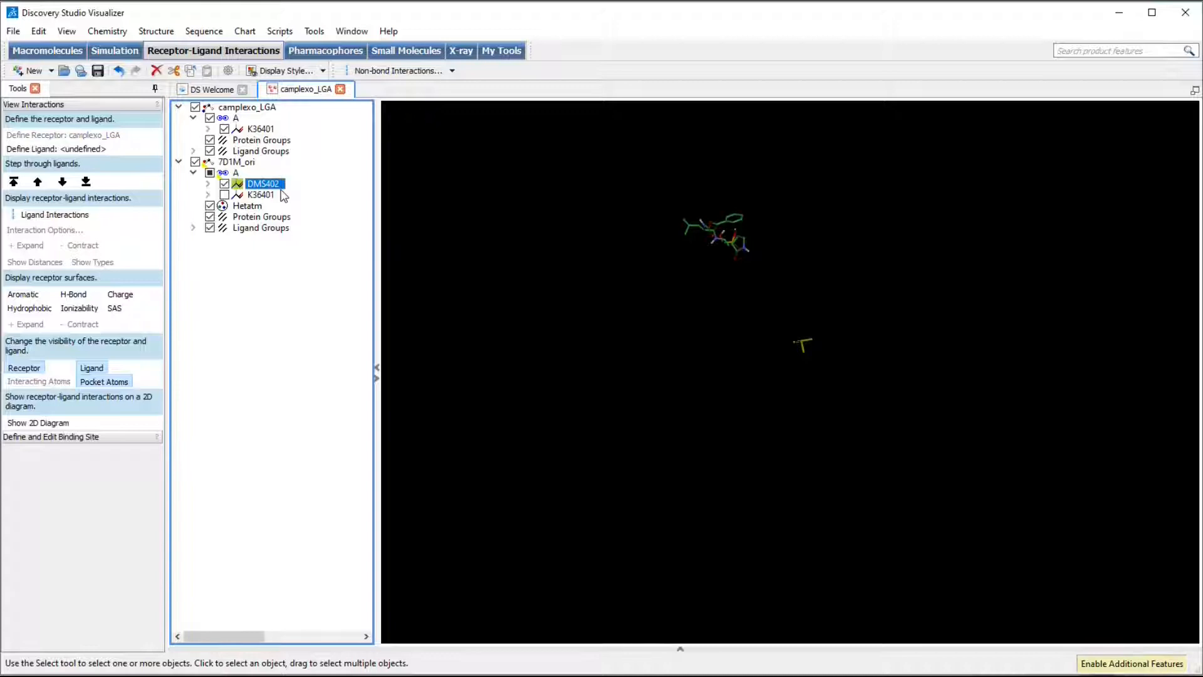
key("Delete")
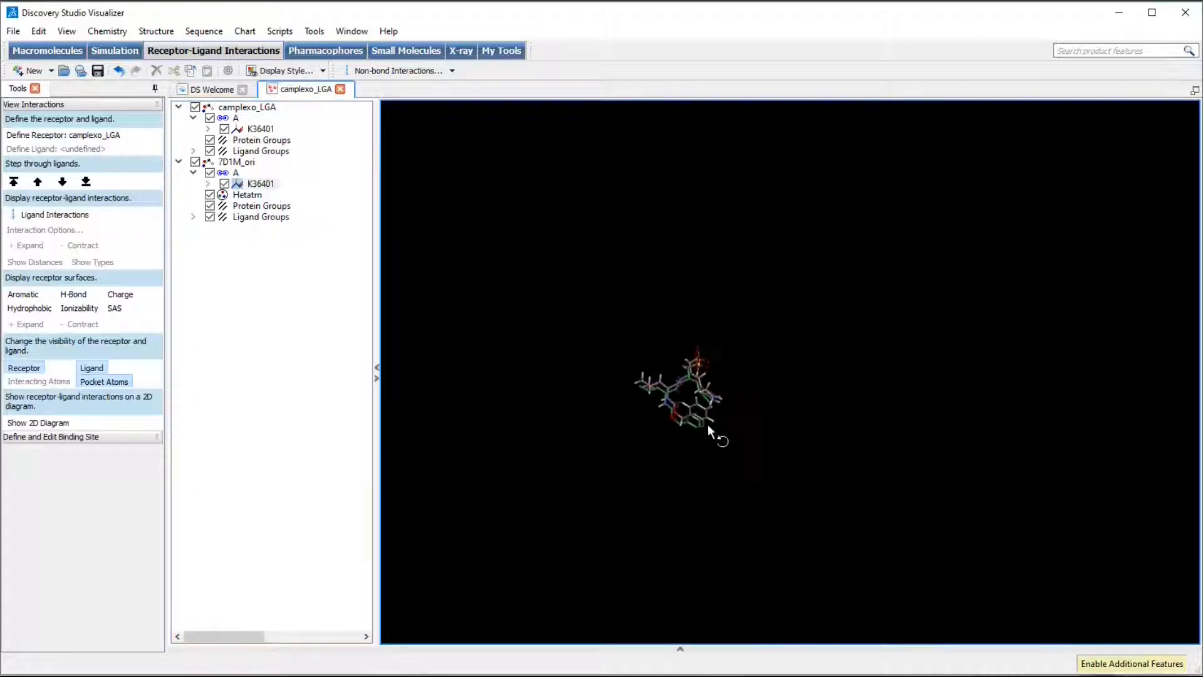
Calculate the heavy-atom RMSD between the docked and original K36401 ligands
mouse_move(708, 424)
right_mouse_down()
mouse_move(667, 416)
mouse_move(712, 420)
right_mouse_up()
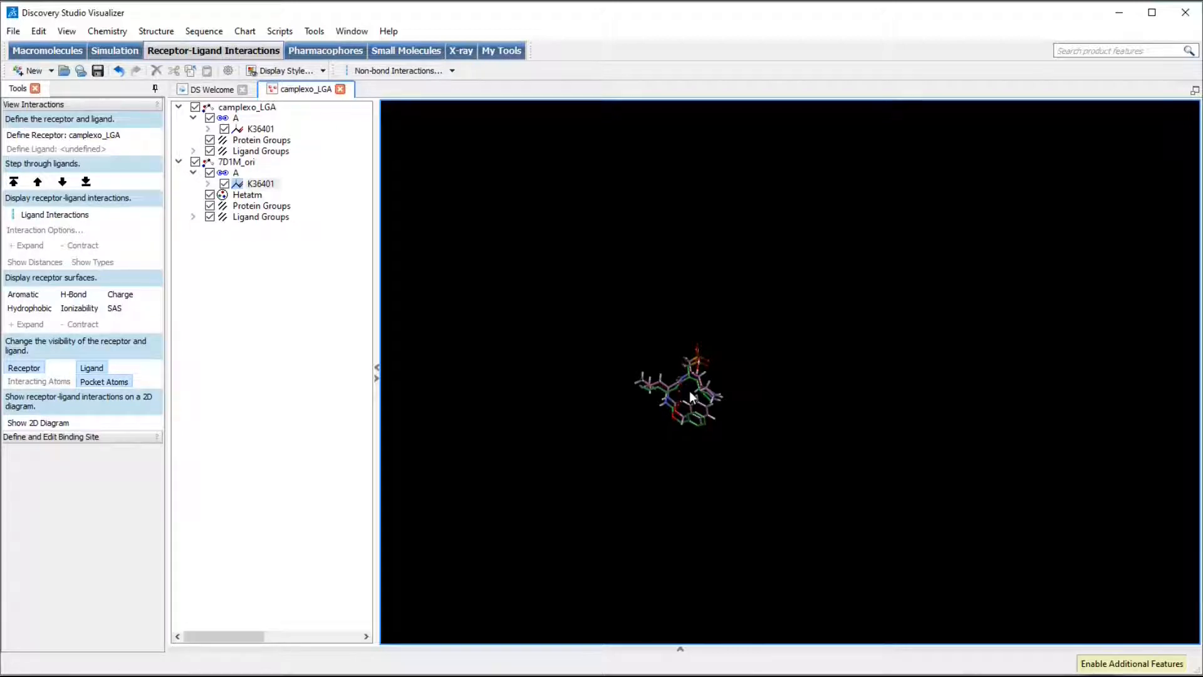
left_click(157, 31)
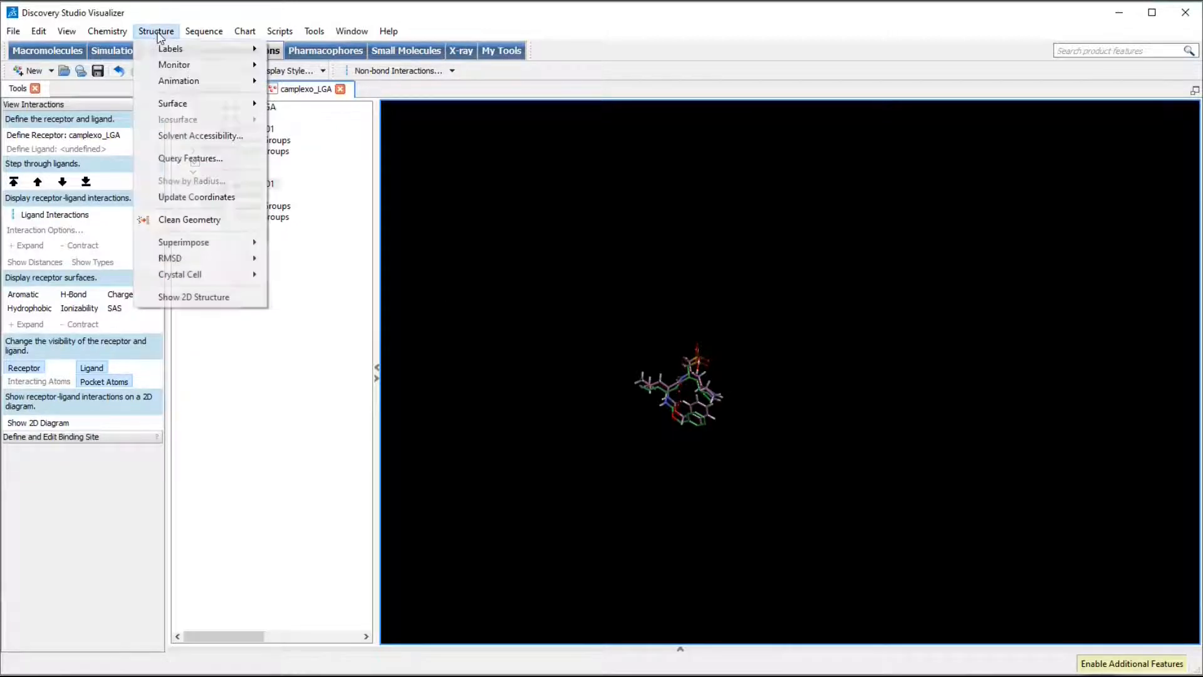
mouse_move(213, 265)
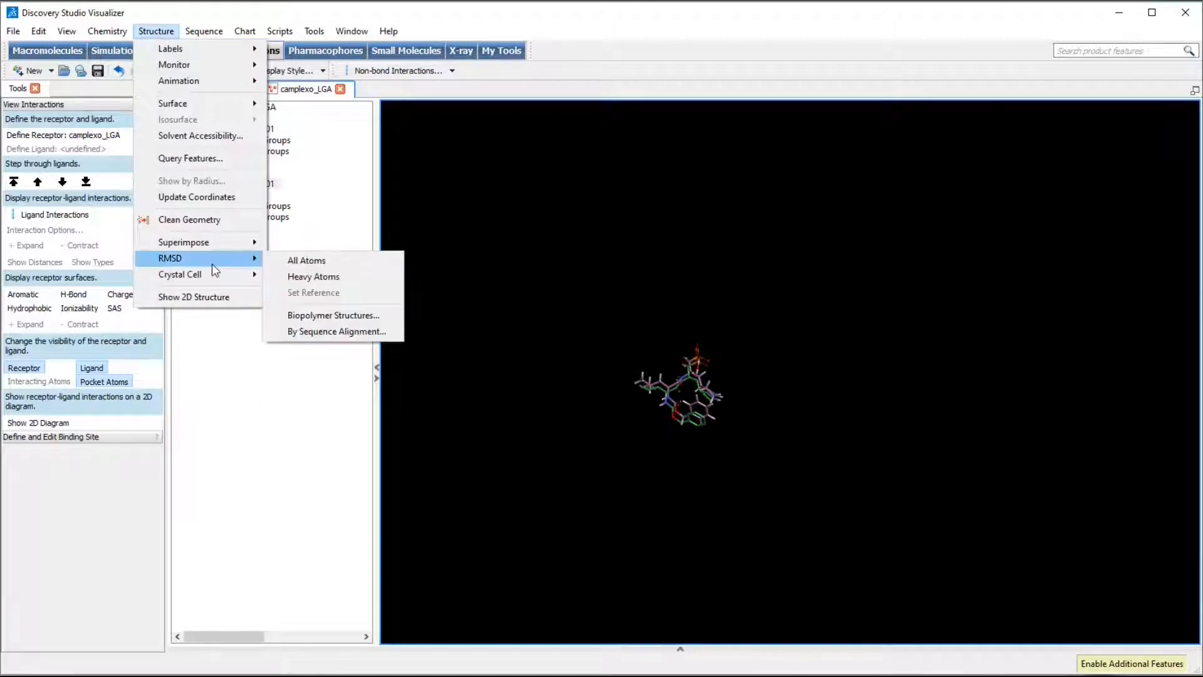
left_click(340, 277)
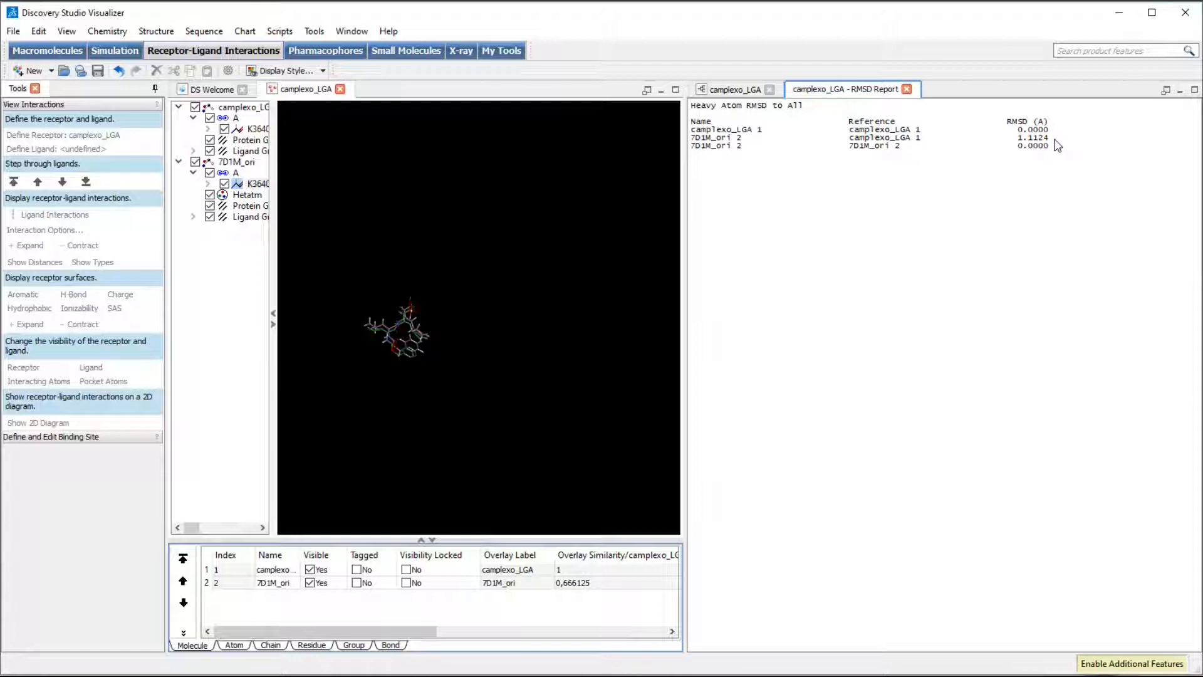
Open camplexo_LGA.pdb again in a fresh molecule window
key("alt+Tab")
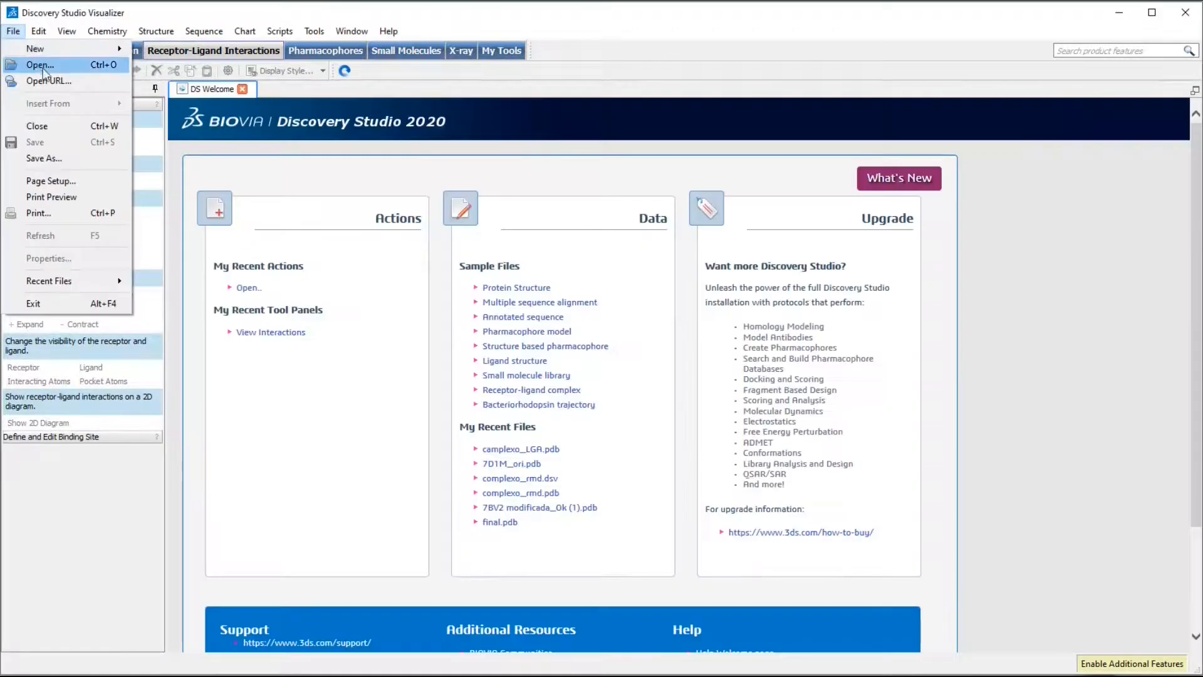
left_click(52, 68)
left_click(476, 276)
left_click(577, 394)
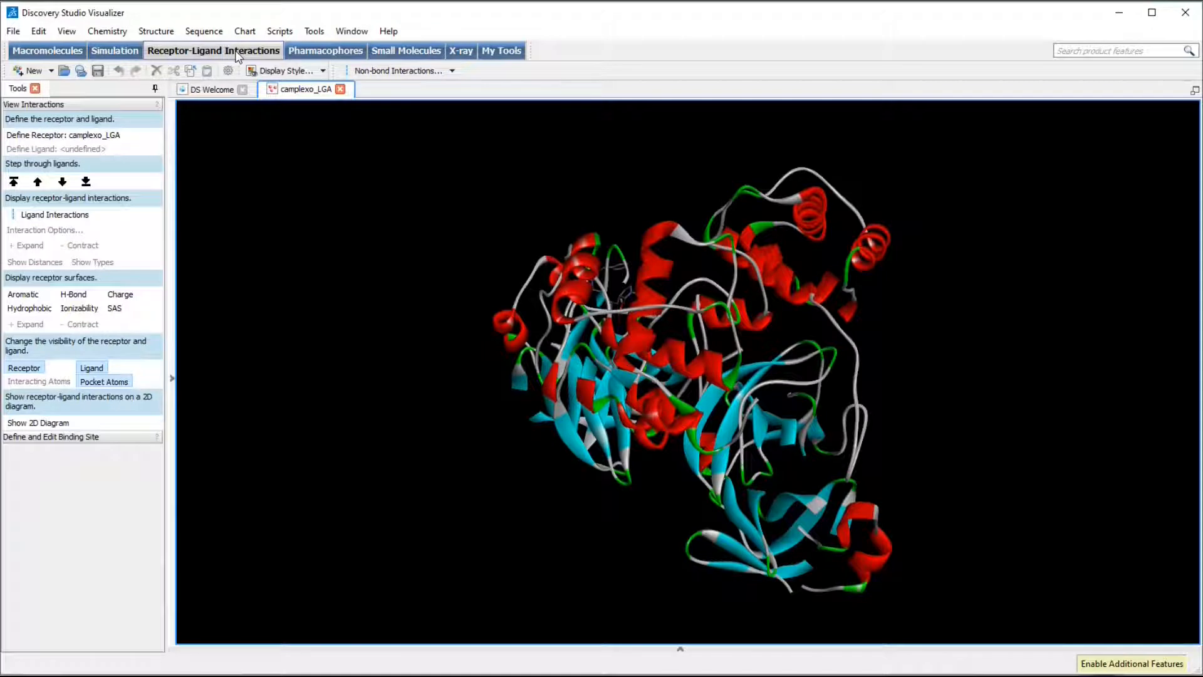
Show the molecule hierarchy of camplexo_LGA and define K36401 in the last chain A as the ligand
left_click(172, 377)
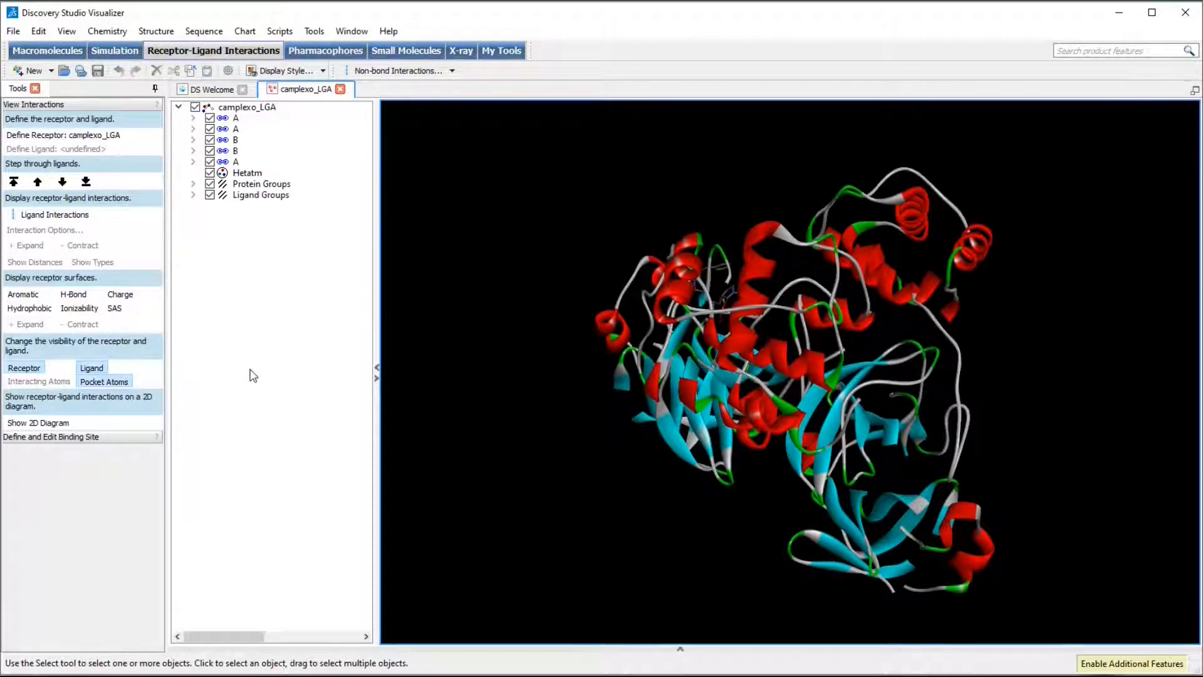
left_click(193, 162)
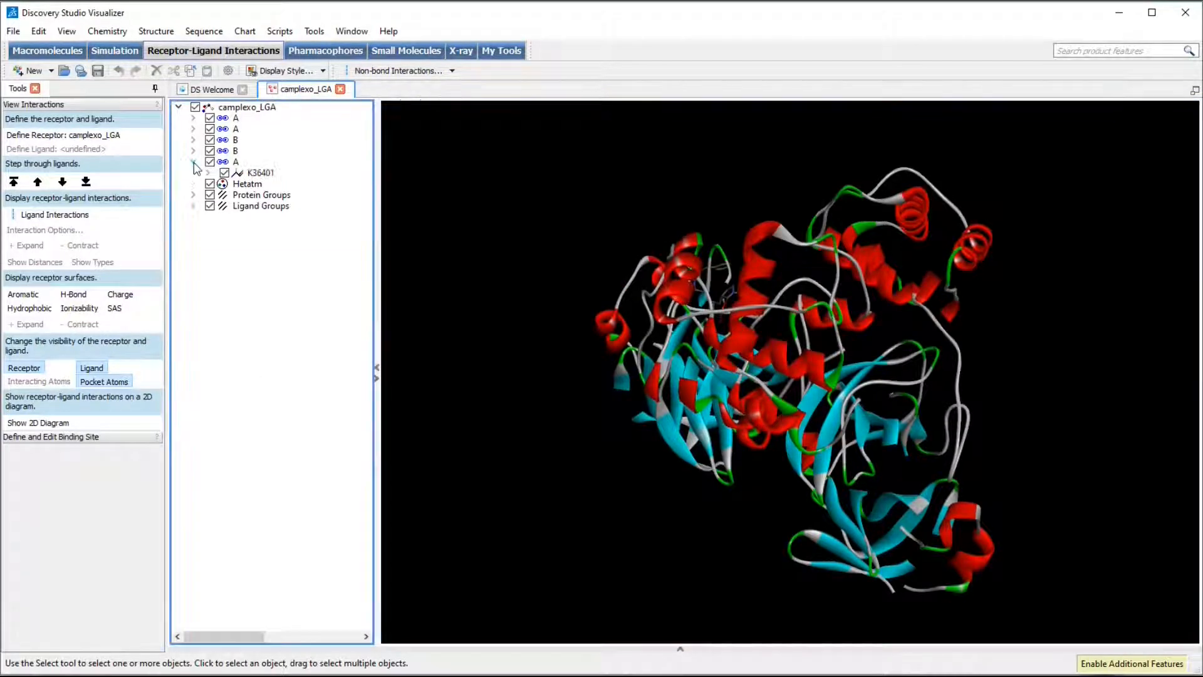
left_click(268, 175)
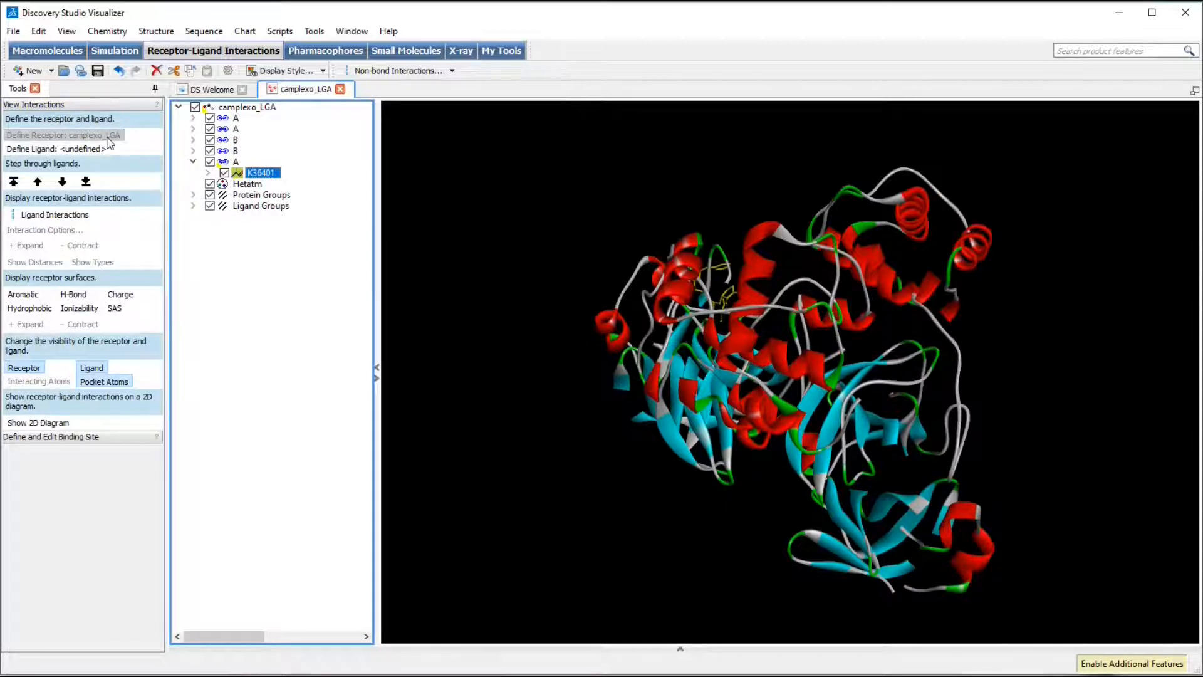
left_click(74, 148)
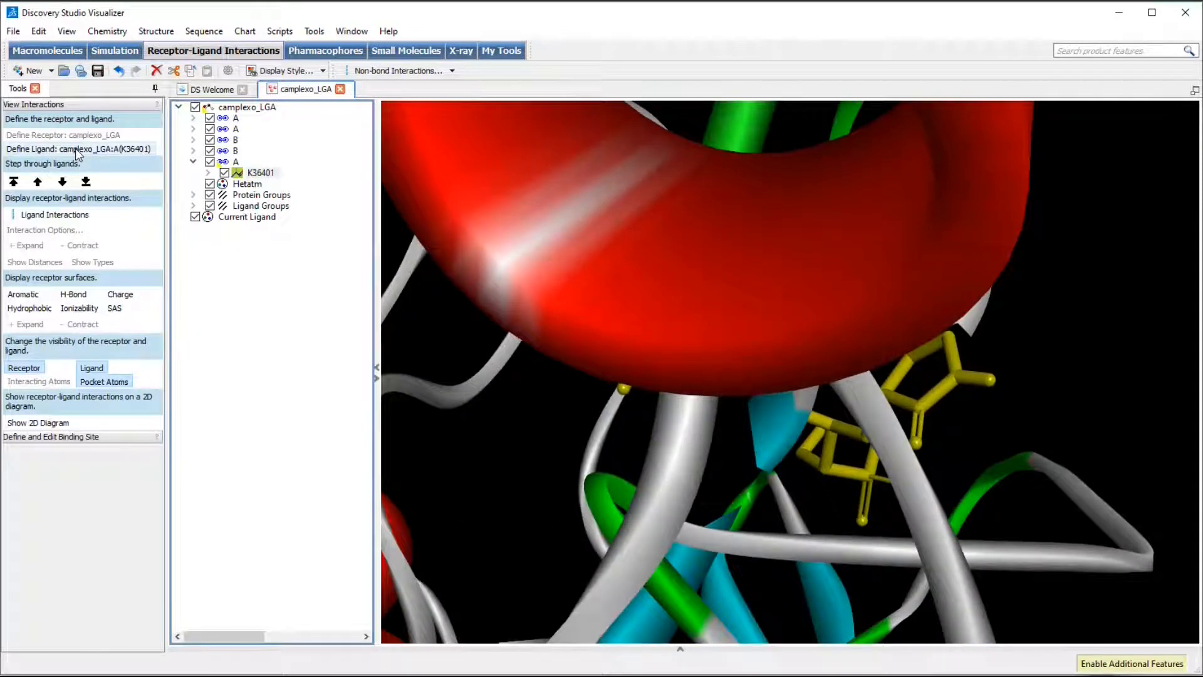
left_click_drag(964, 430, 893, 429)
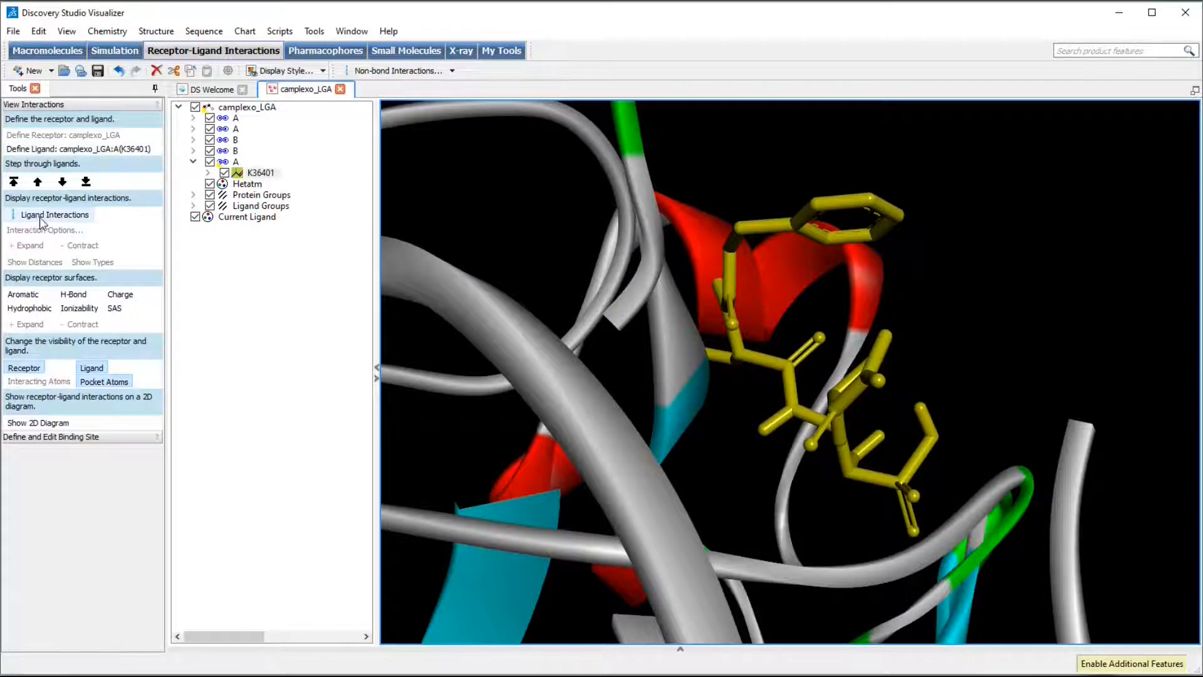
Display the interactions between K36401 and the receptor and inspect them around the binding site
left_click(64, 215)
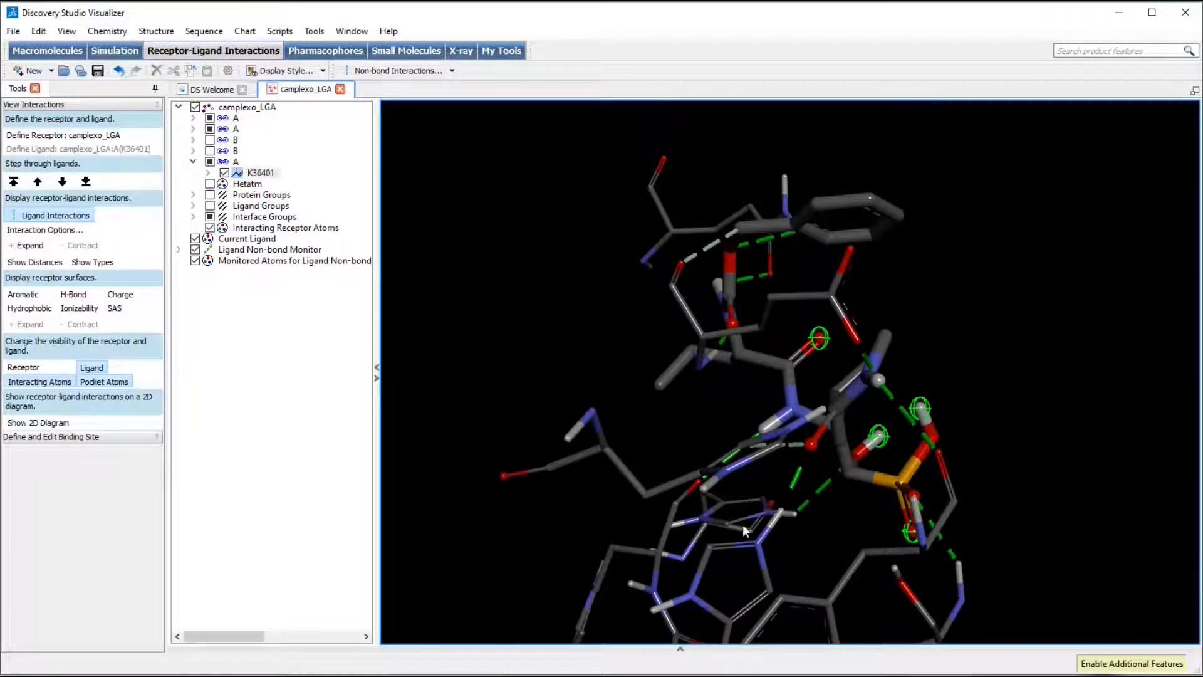
right_click_drag(739, 513, 697, 452)
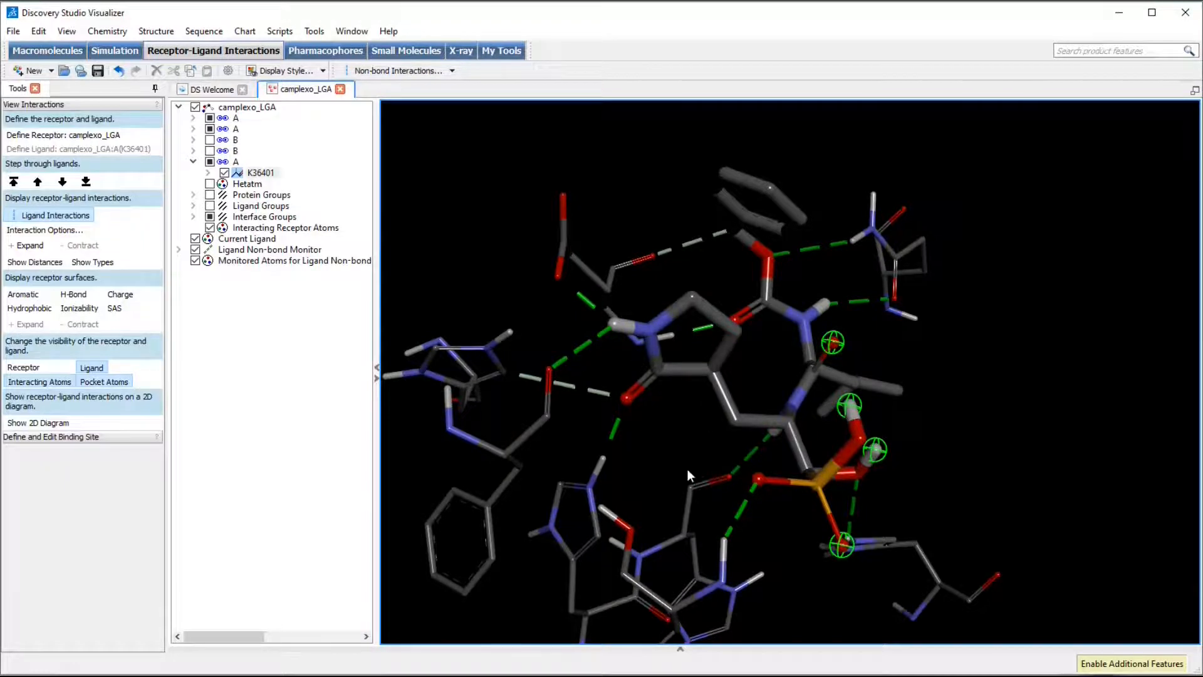
right_click_drag(720, 382, 700, 393)
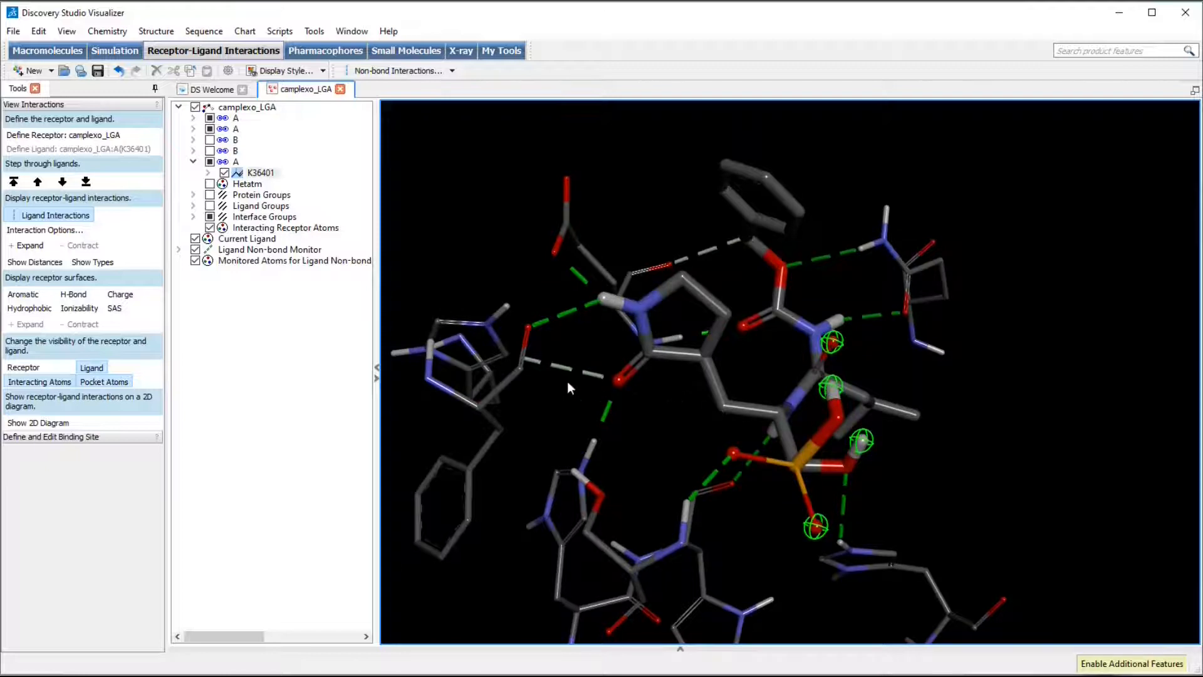
Label the ligand interactions with their distances, switch the labels to interaction types and inspect them
left_click(35, 263)
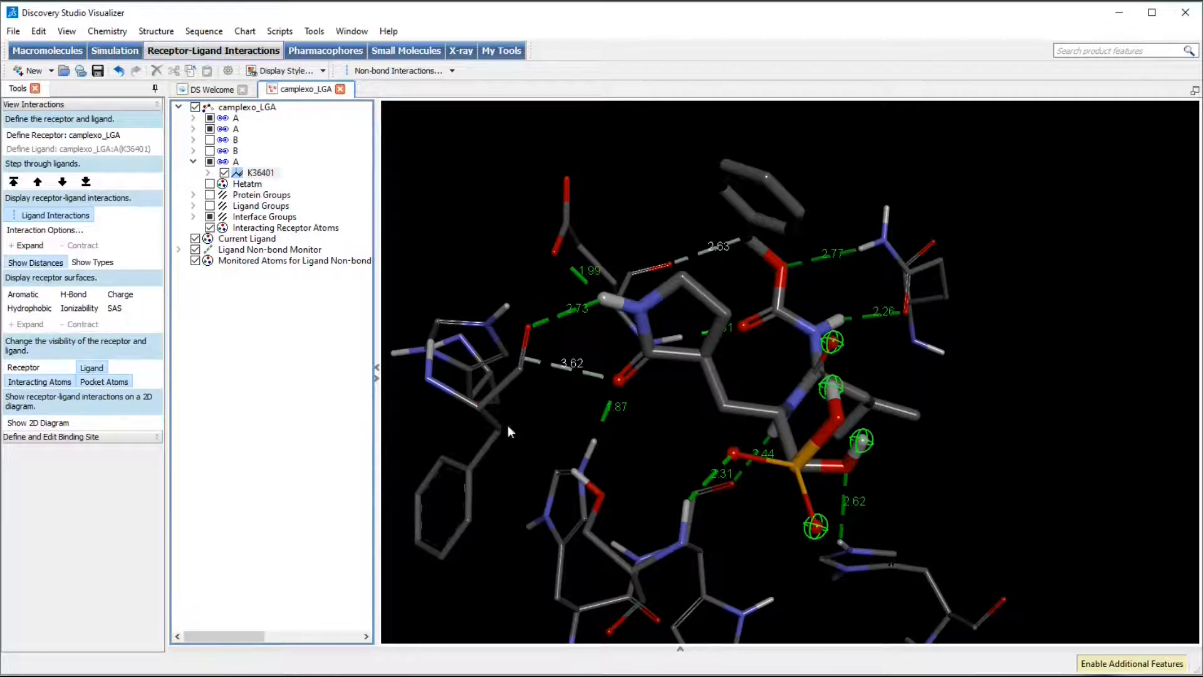
left_click(90, 264)
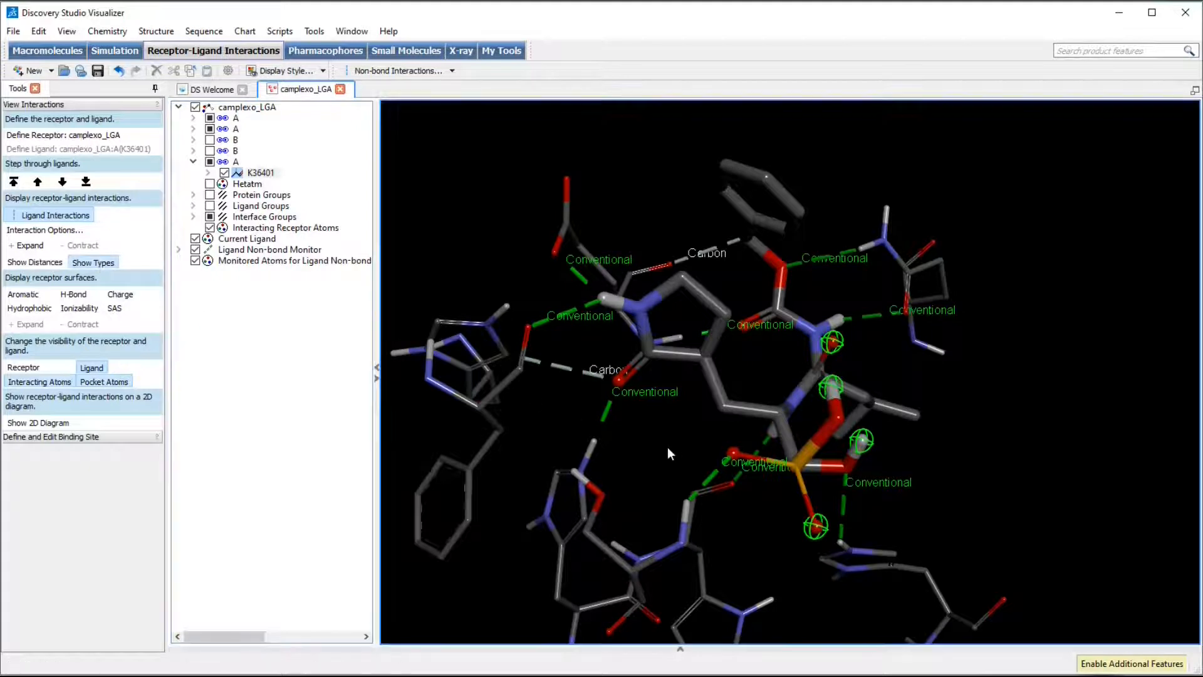
right_click_drag(654, 445, 625, 445)
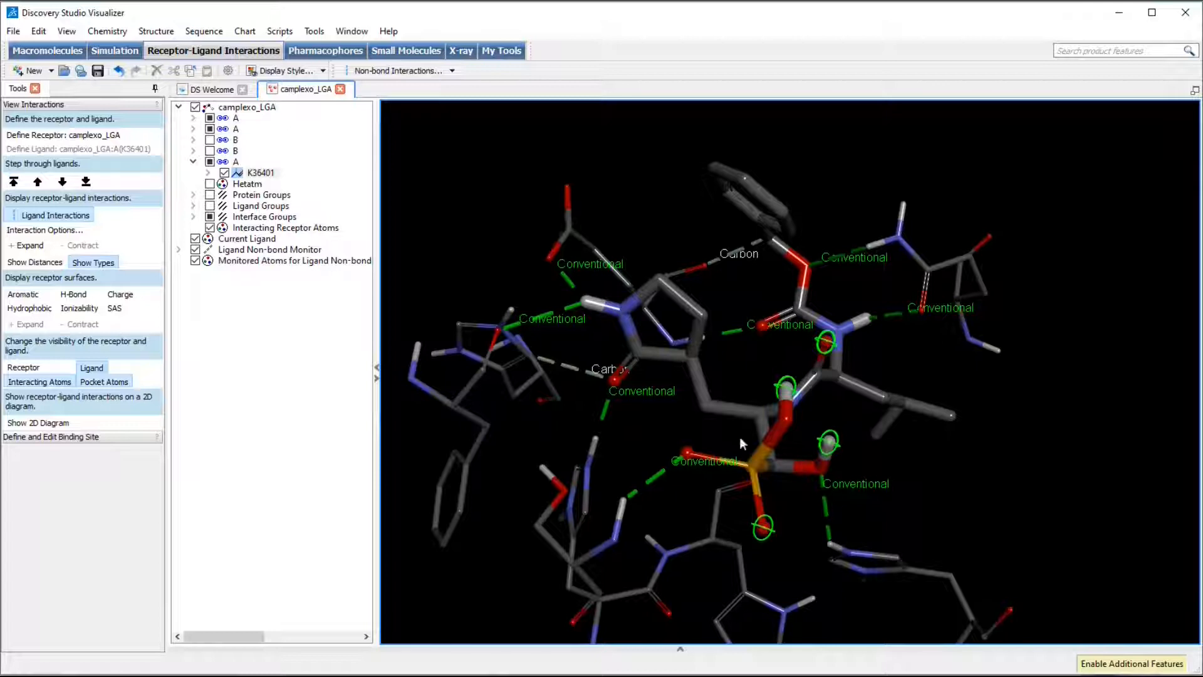
right_click_drag(650, 239, 695, 263)
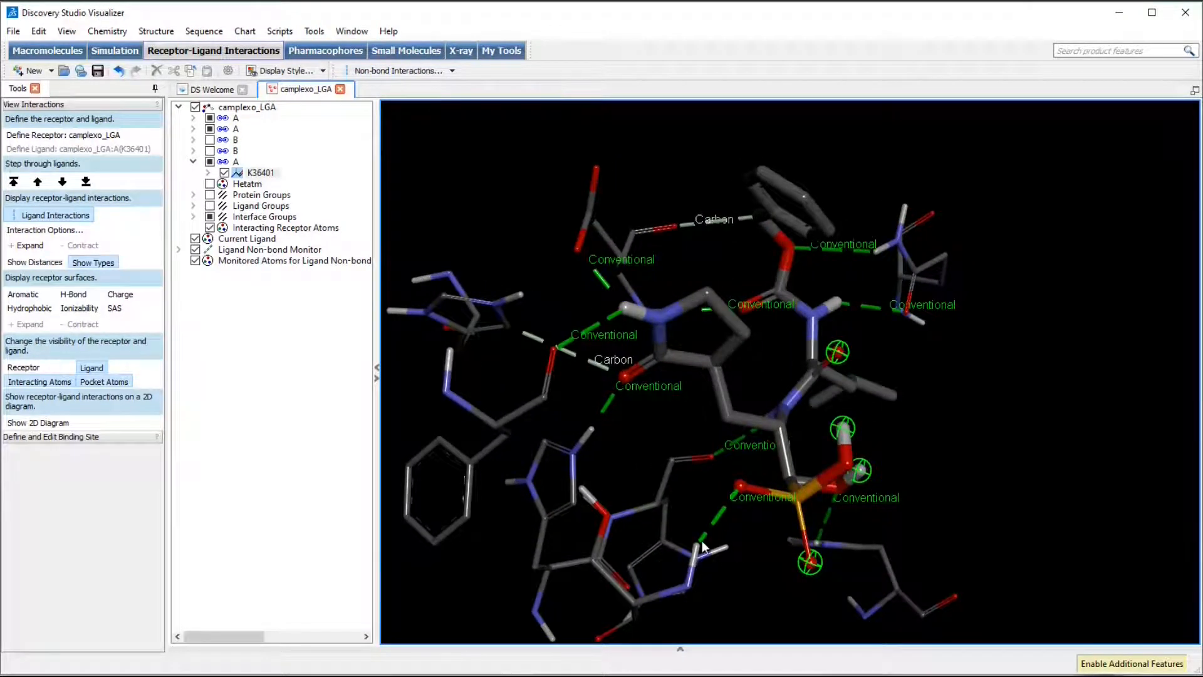
Apply the preset display style that draws the ligand as ball and stick and the receptor residues as lines
left_click(322, 71)
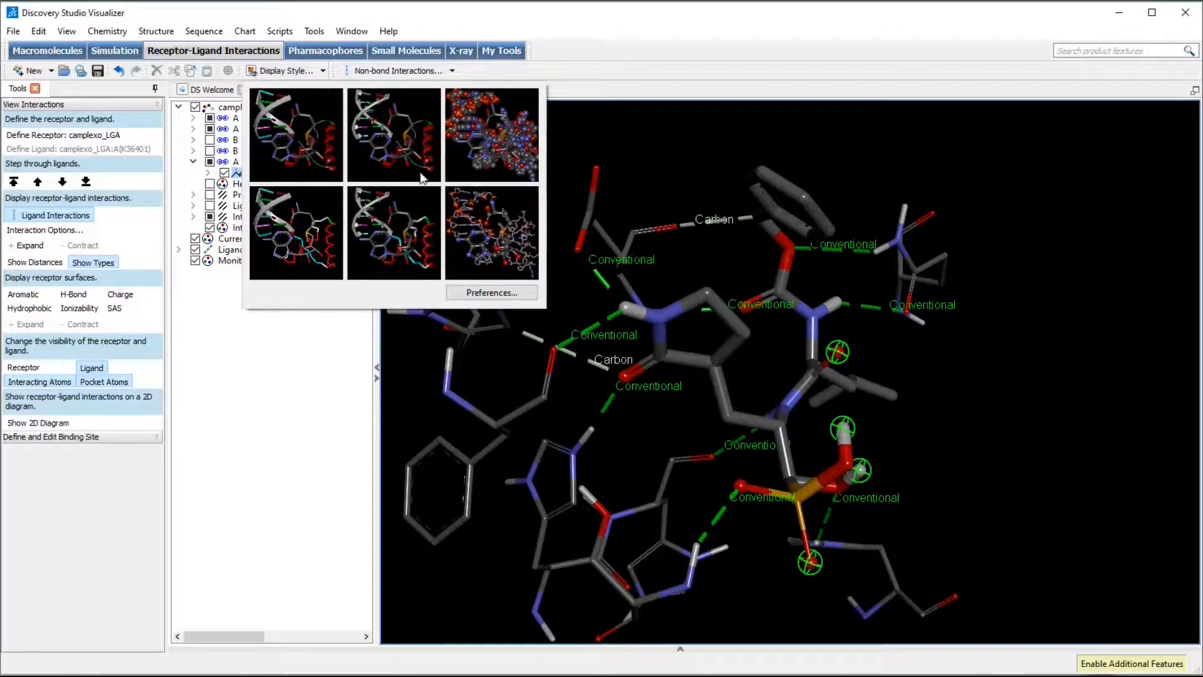
left_click(479, 238)
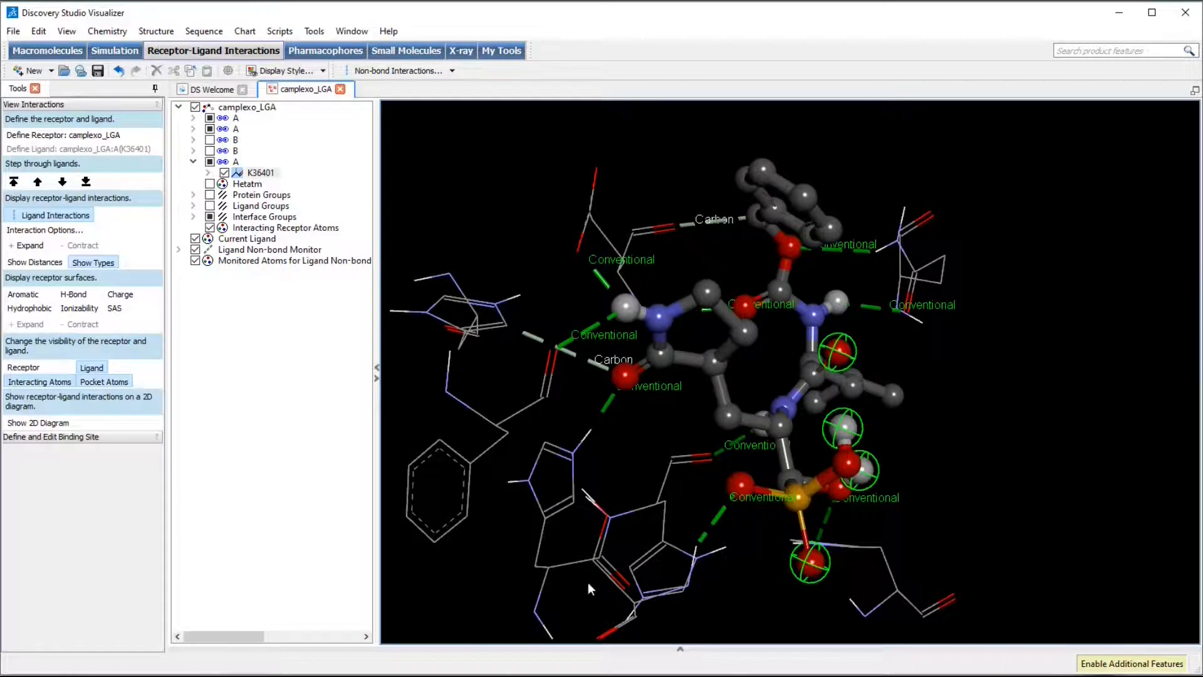
left_click(322, 70)
left_click(287, 71)
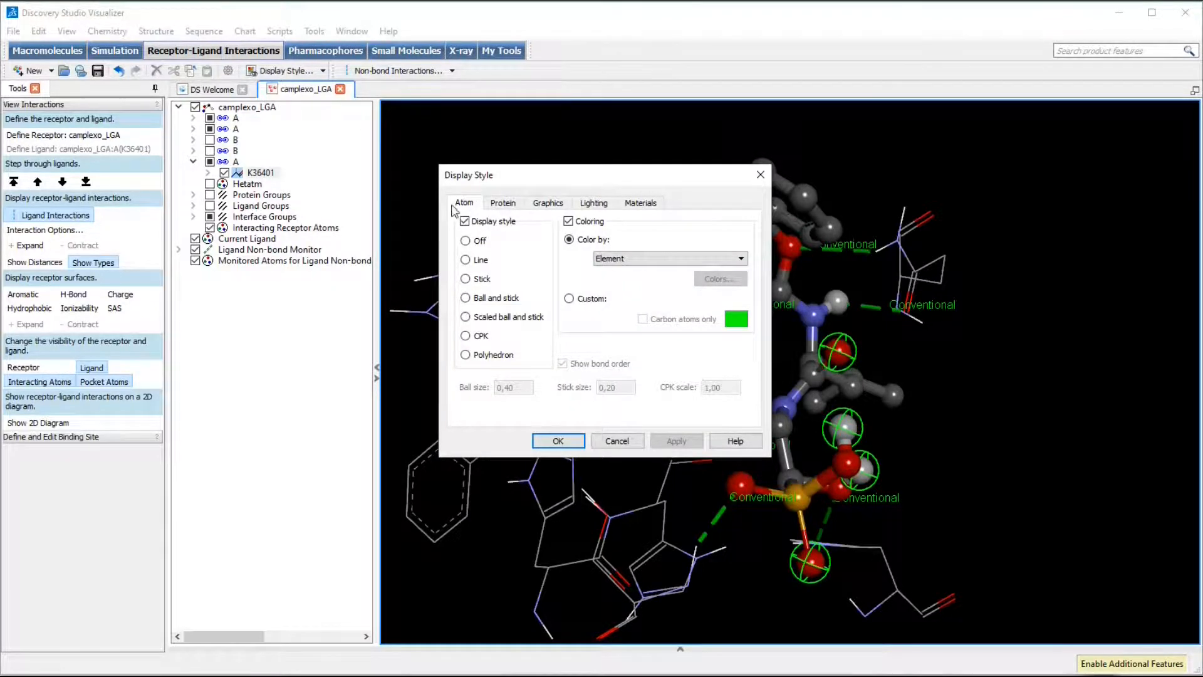
left_click(514, 203)
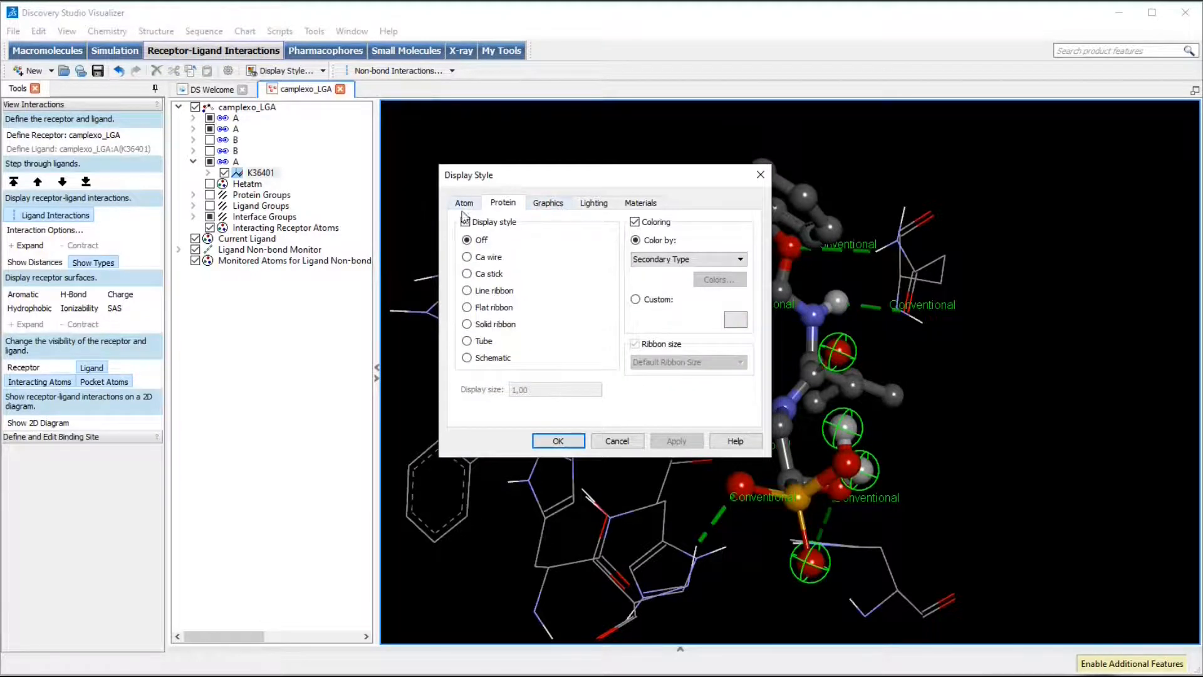
left_click(617, 441)
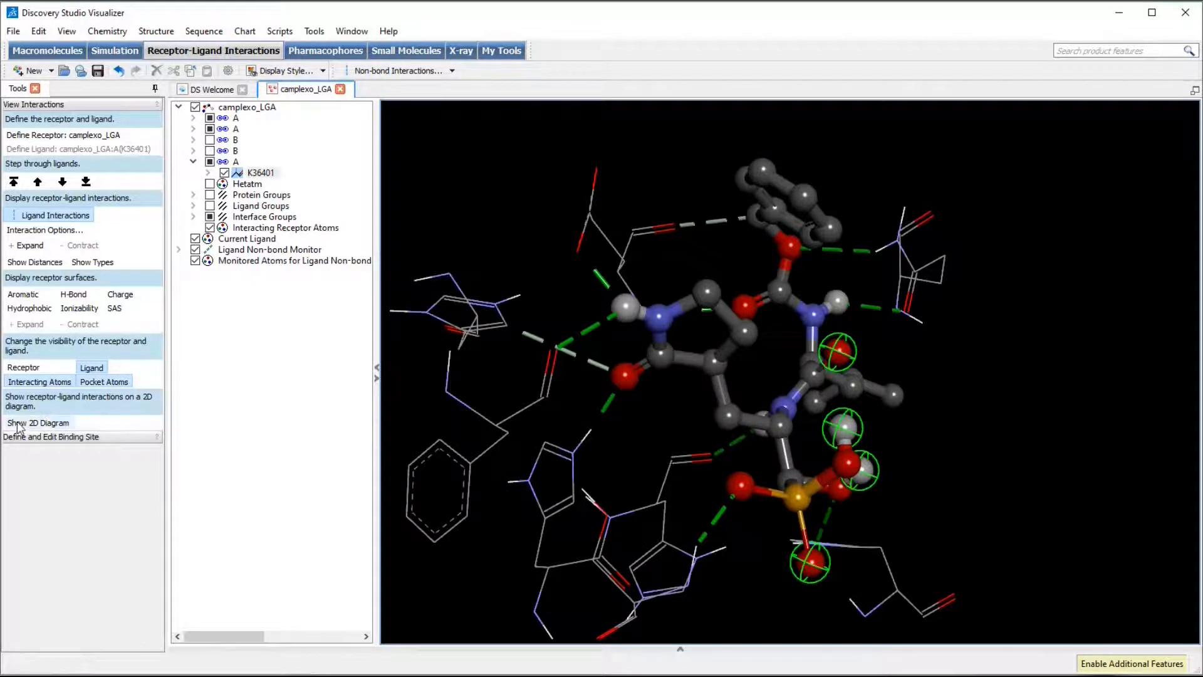
Generate the 2D interaction diagram of K36401 with the receptor, examine it and return to the 3D view
left_click(47, 424)
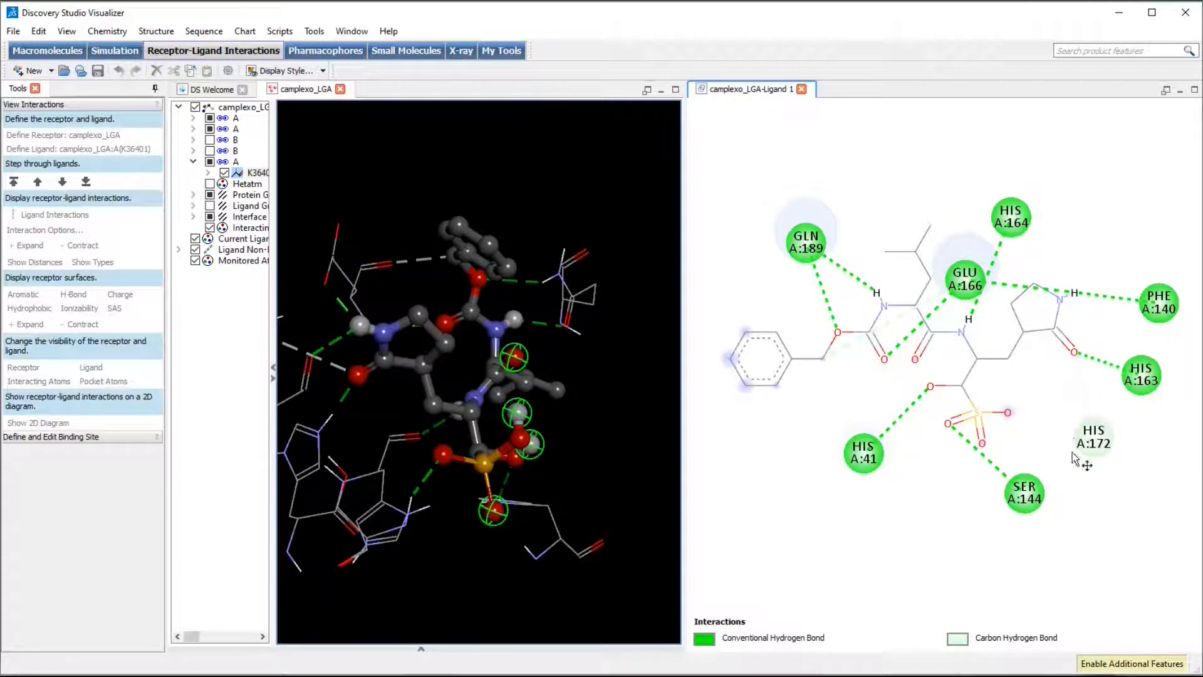
mouse_move(1079, 380)
left_click(493, 151)
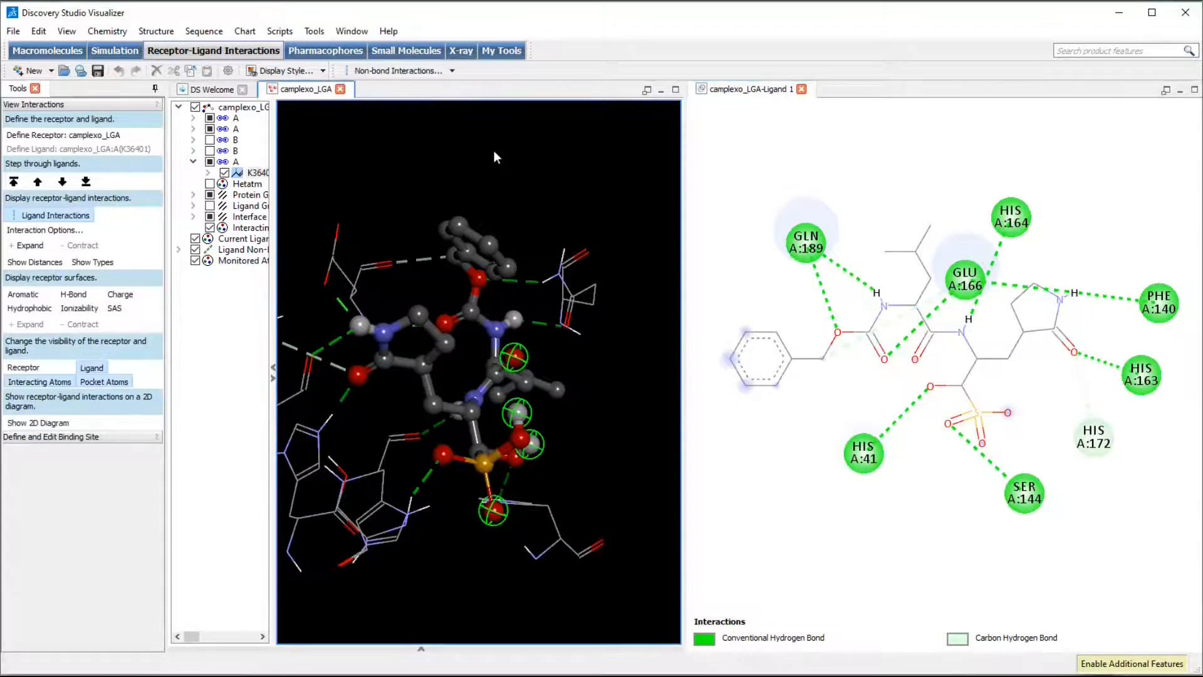
Save the 3D view of the complex as the PNG image camplexo_LGA.png with a transparent background
left_click(13, 31)
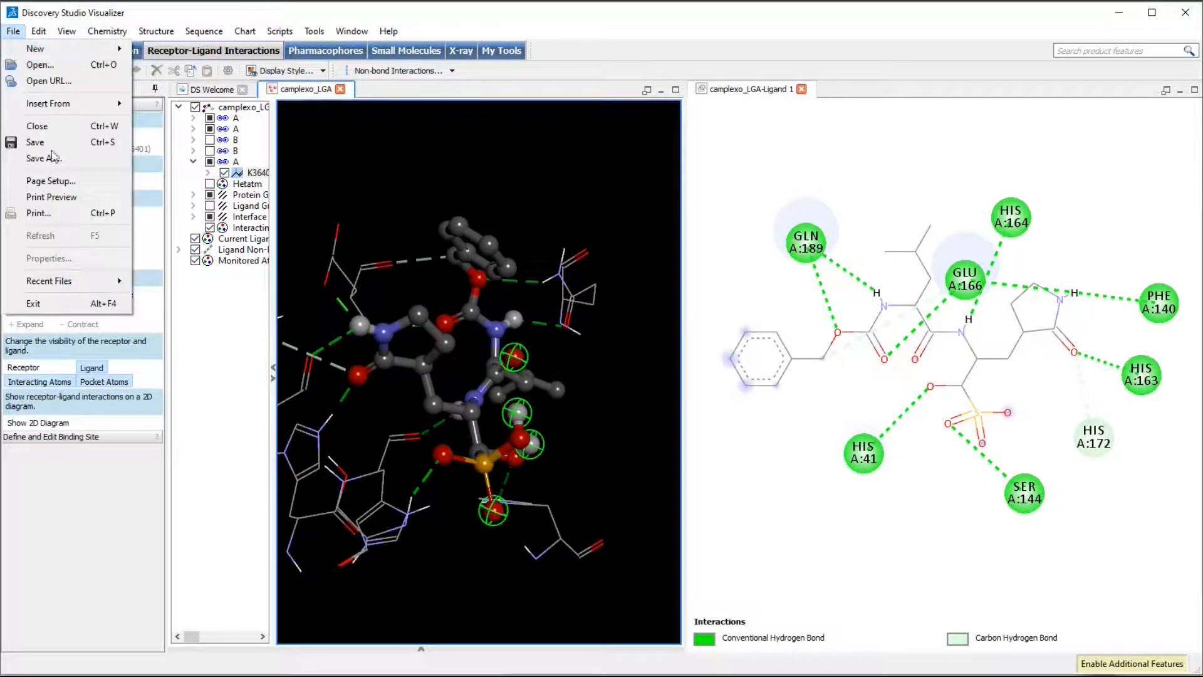
left_click(63, 164)
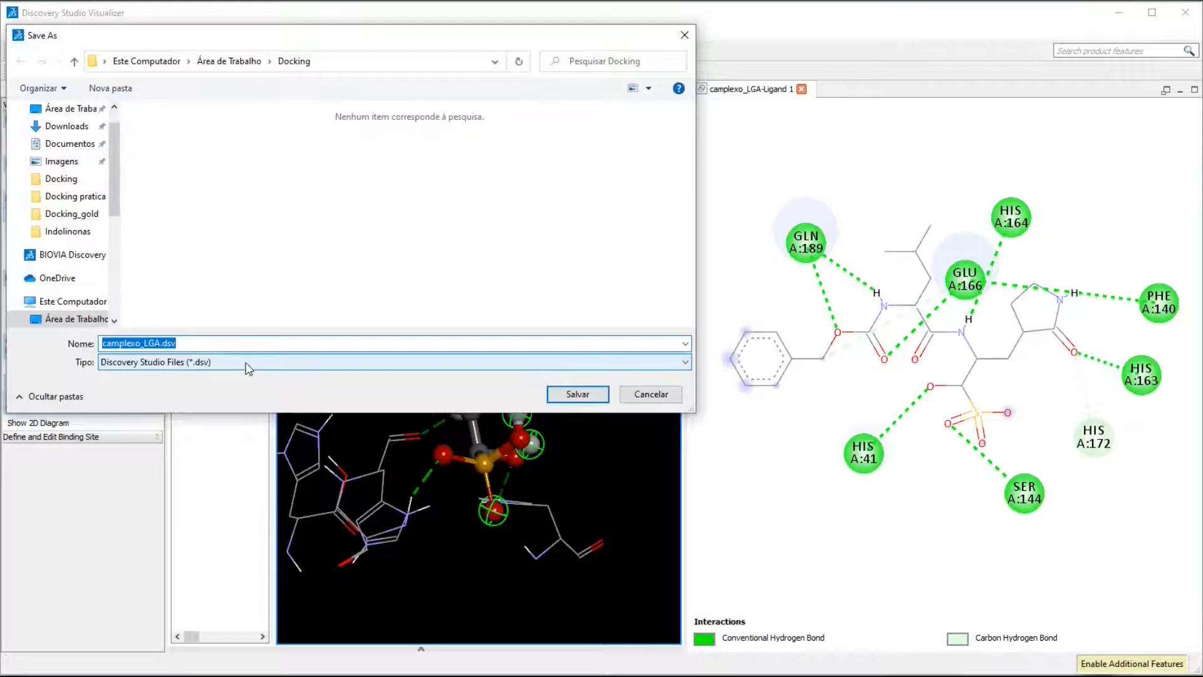
left_click(684, 362)
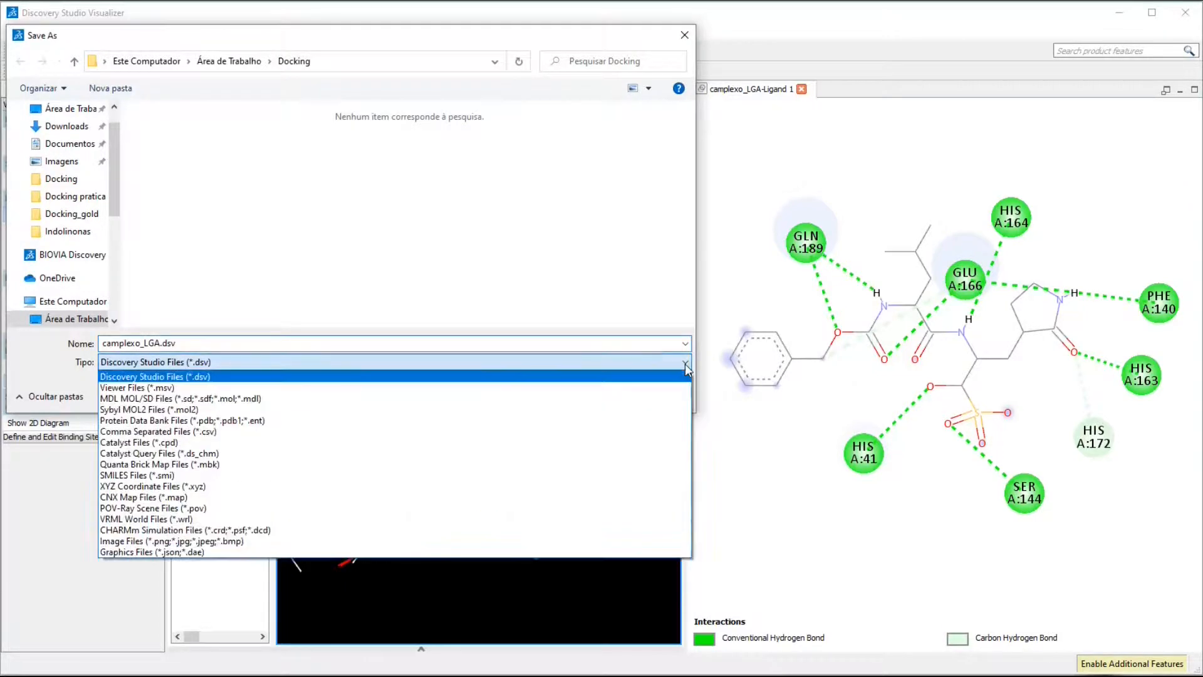
left_click(220, 542)
key("Return")
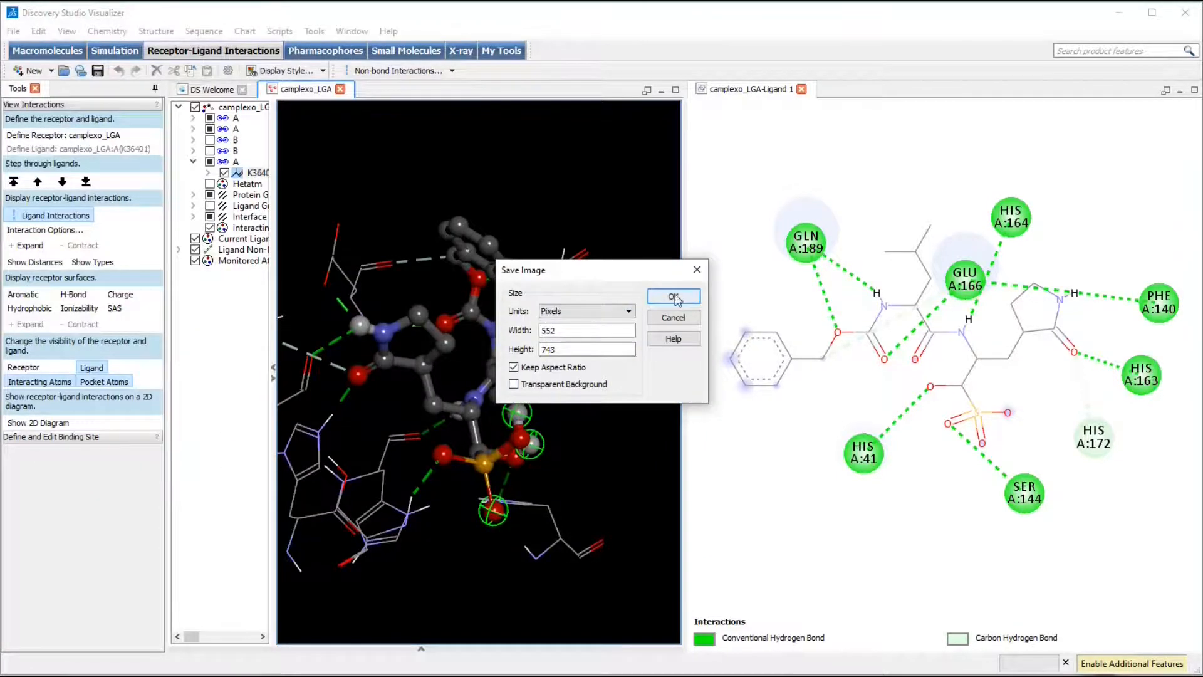
left_click(513, 384)
left_click(674, 298)
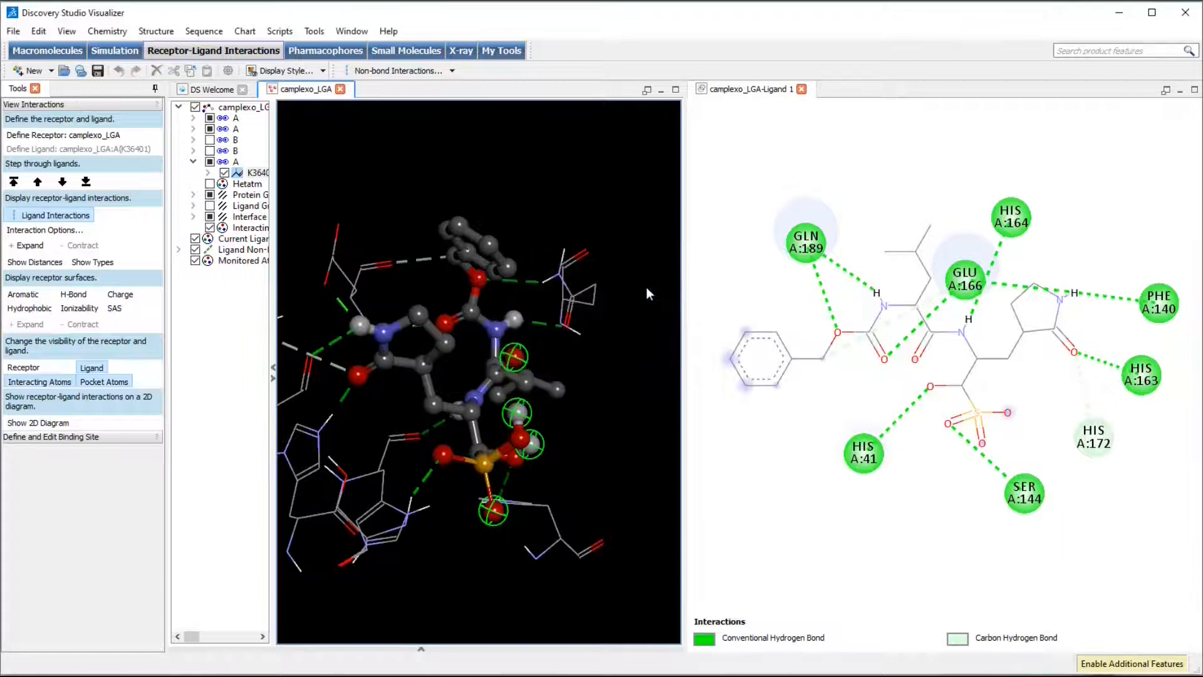
Minimize the open windows and open the docking log 2.dlg from the desktop's Docking folder in Notepad
left_click(847, 169)
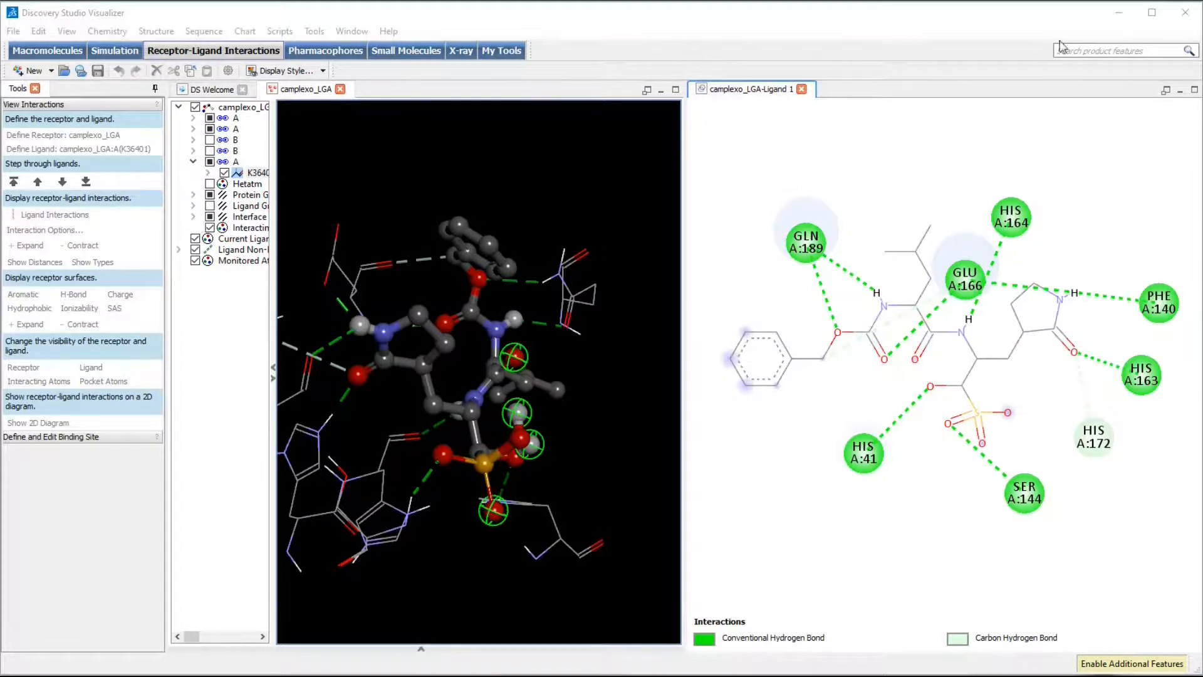
left_click(1118, 14)
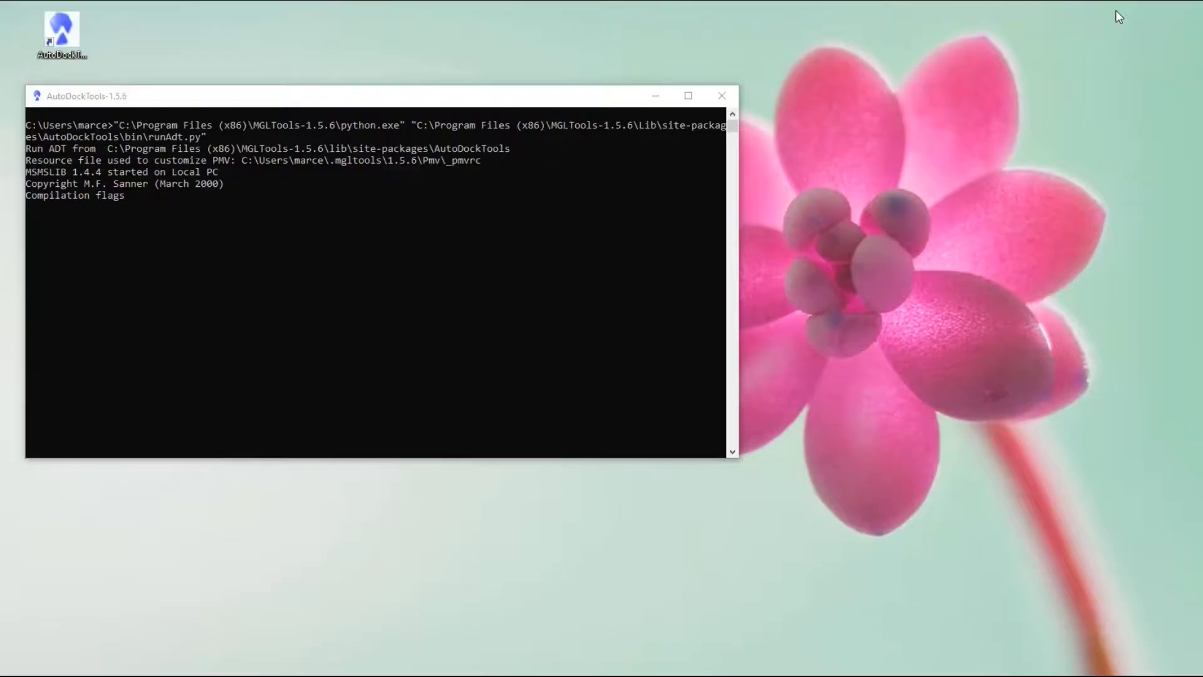
left_click(657, 97)
double_click(69, 107)
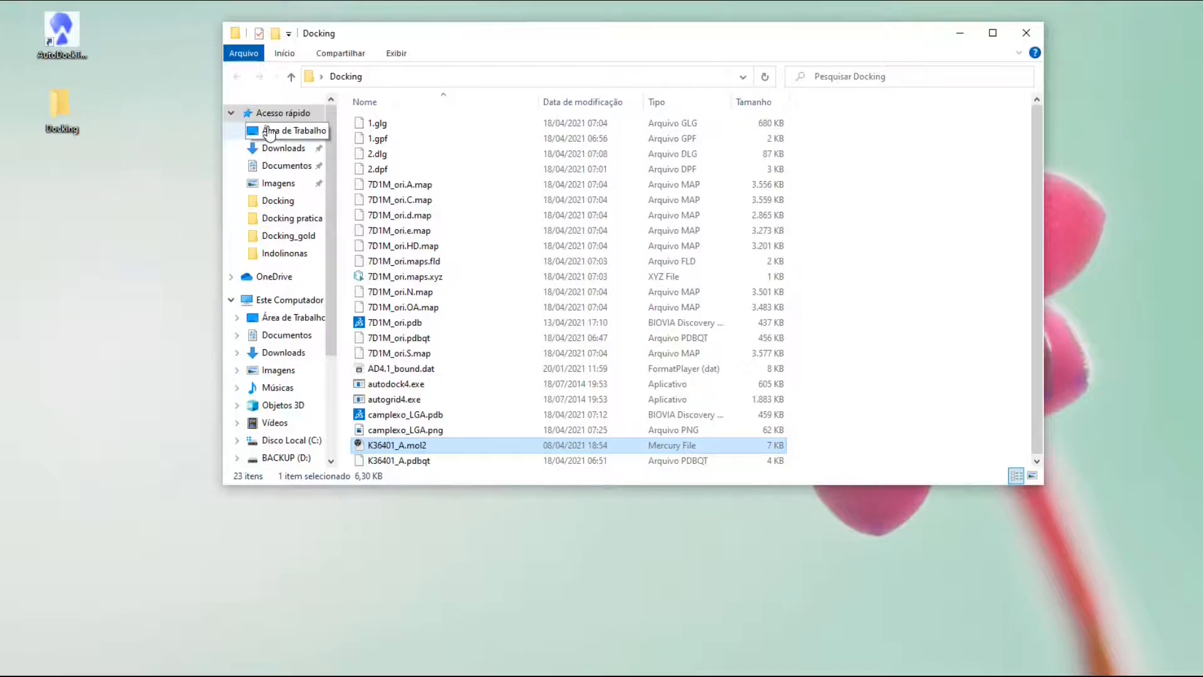
left_click(393, 161)
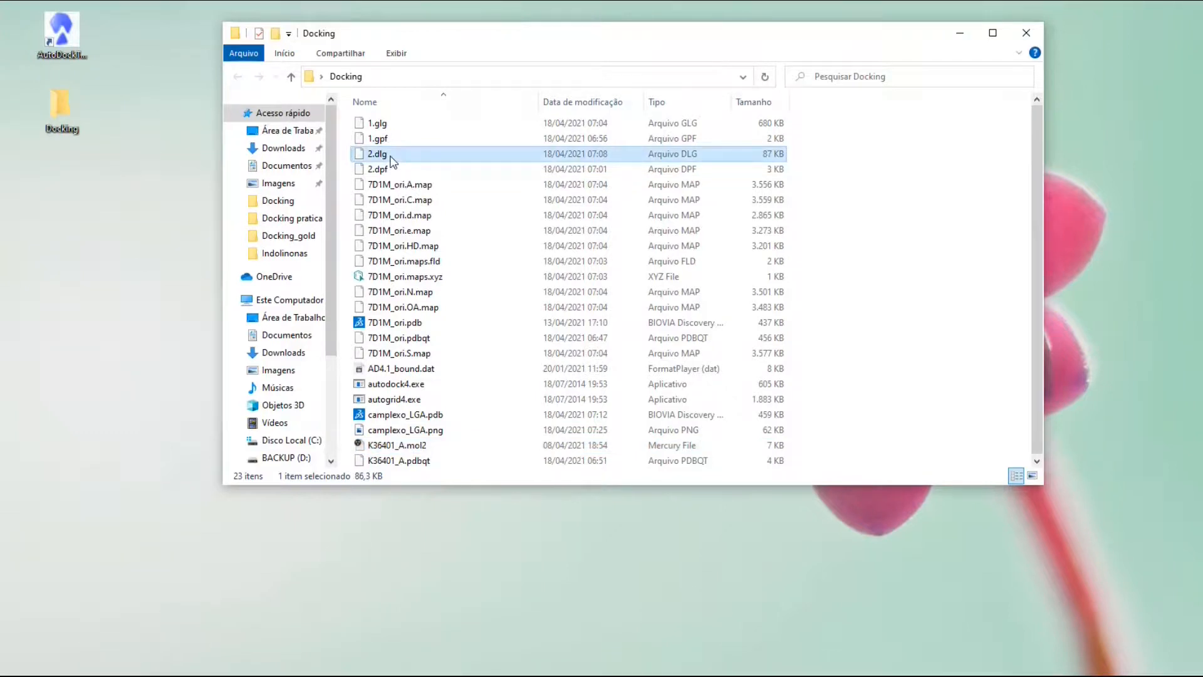
right_click(393, 161)
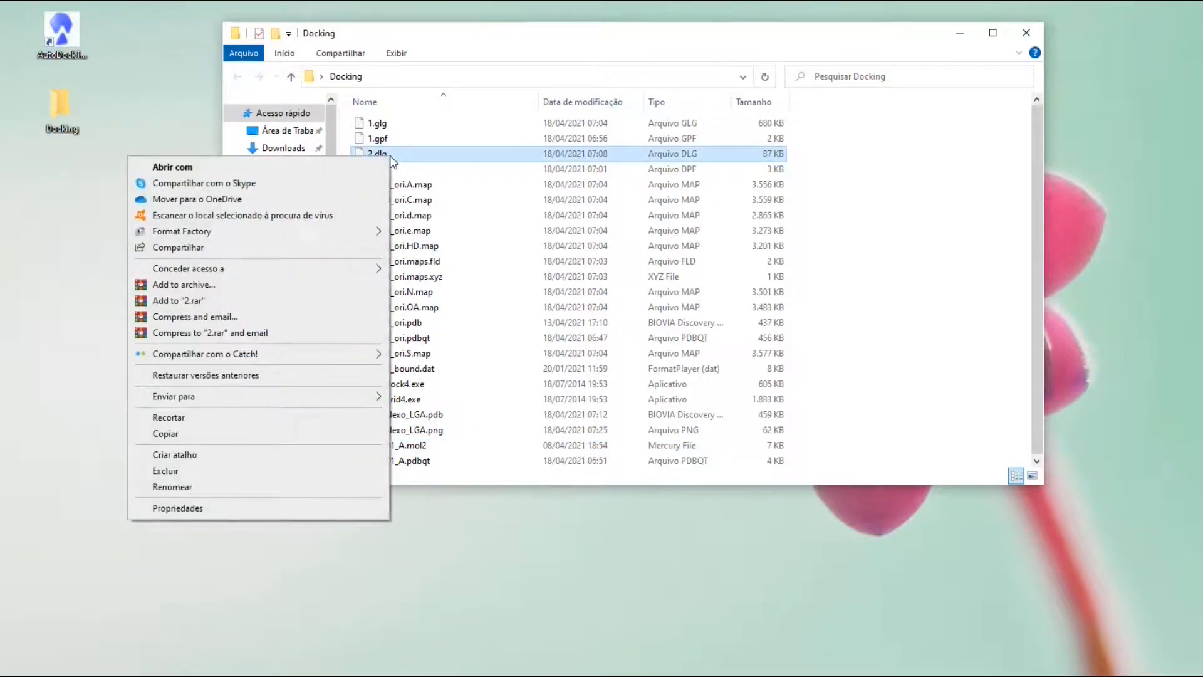
left_click(250, 167)
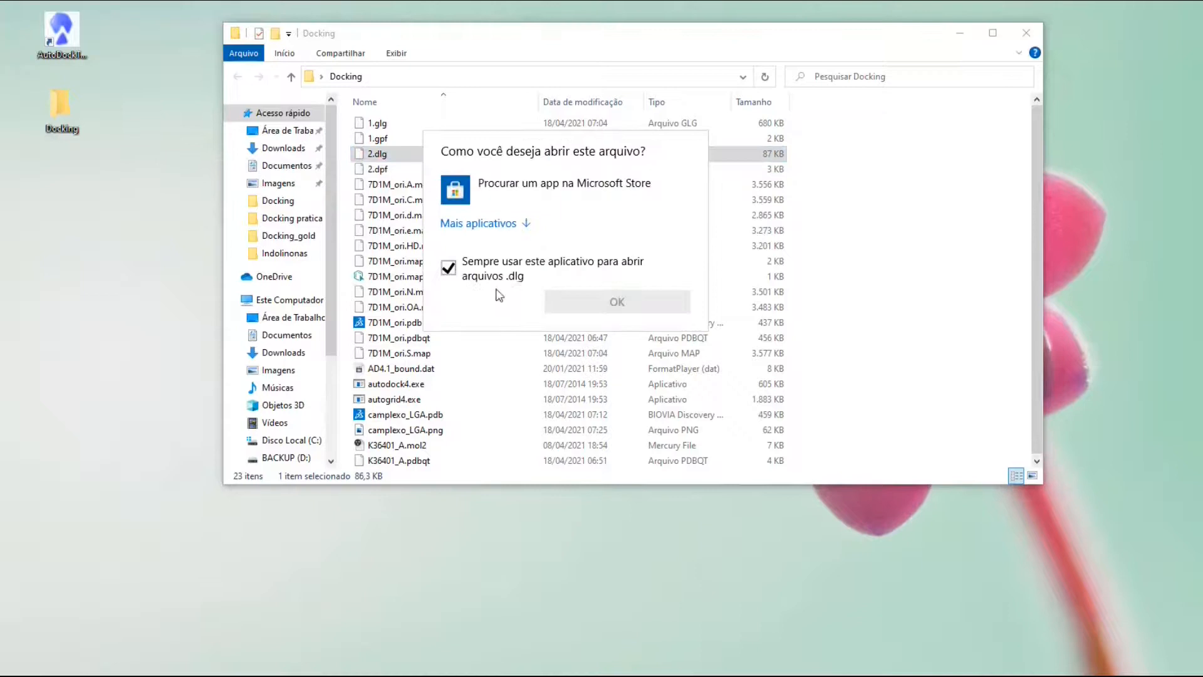
left_click(521, 228)
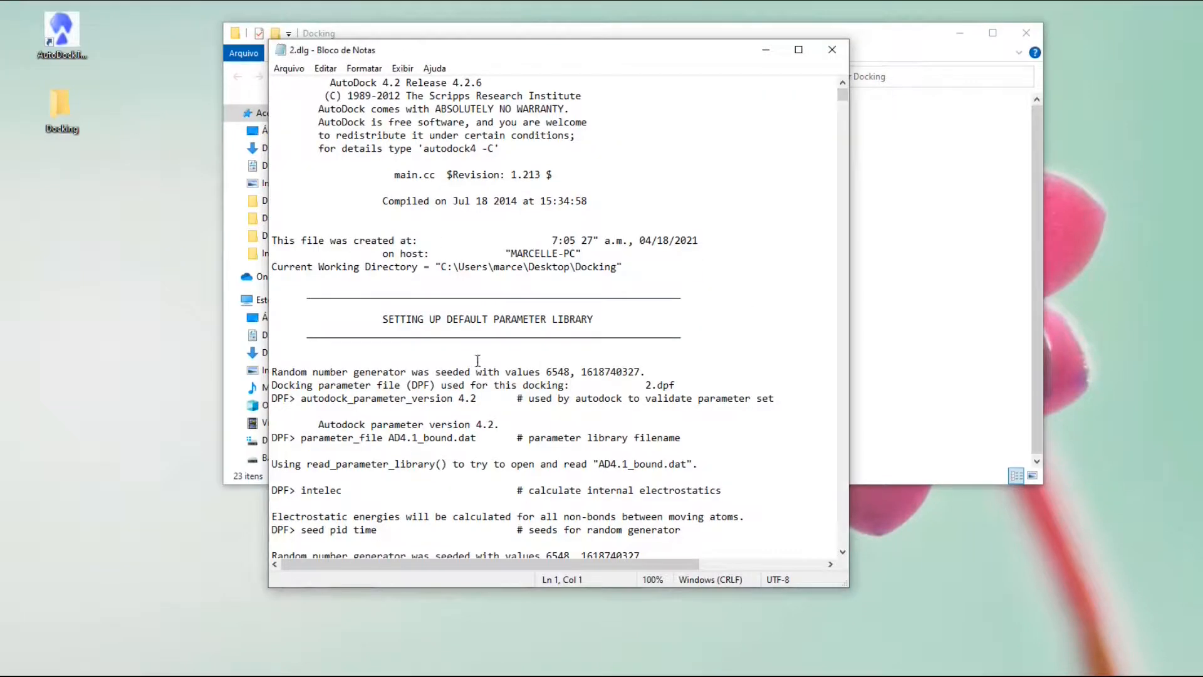
Enlarge the Notepad window and read through the docking log's ligand input, torsion and docking parameter sections
left_click_drag(848, 326, 1061, 332)
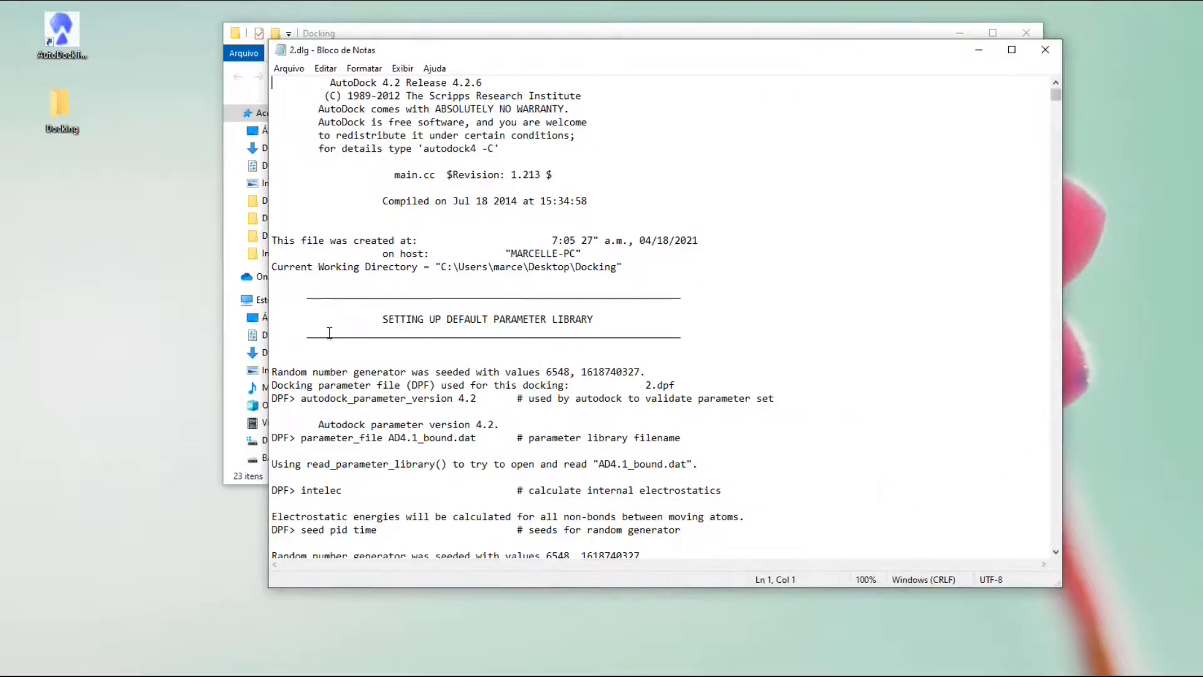
left_click_drag(268, 329, 147, 329)
left_click_drag(545, 587, 545, 630)
scroll(547, 400, "down", 20)
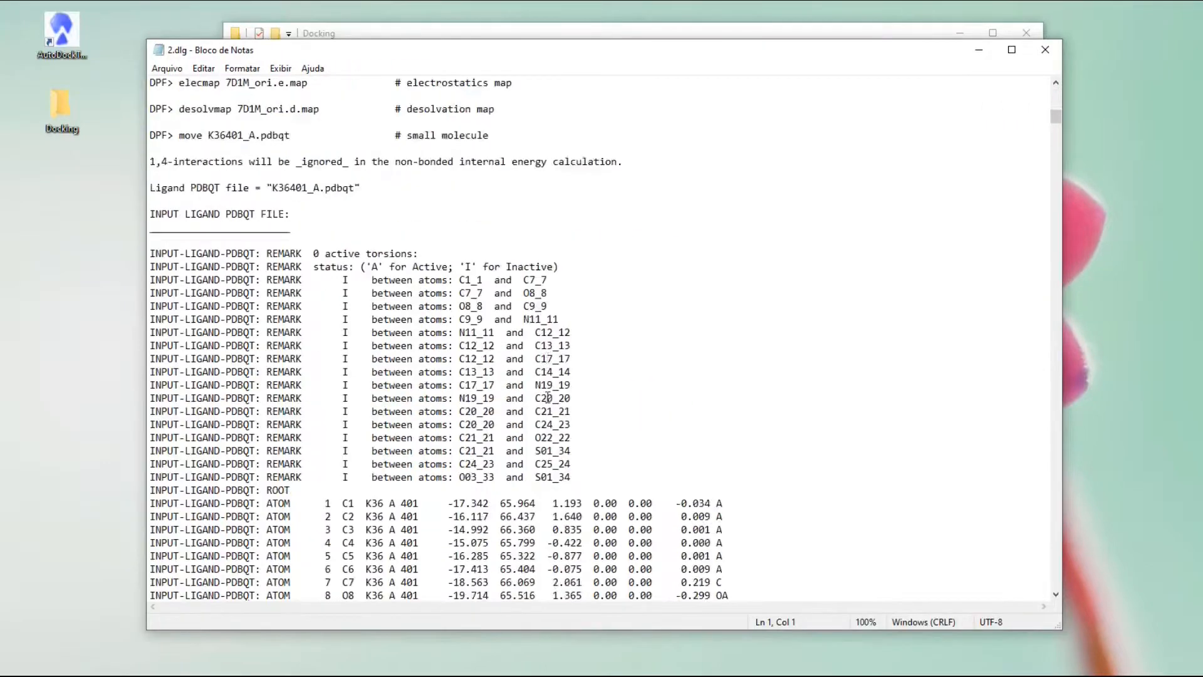
scroll(546, 400, "down", 6)
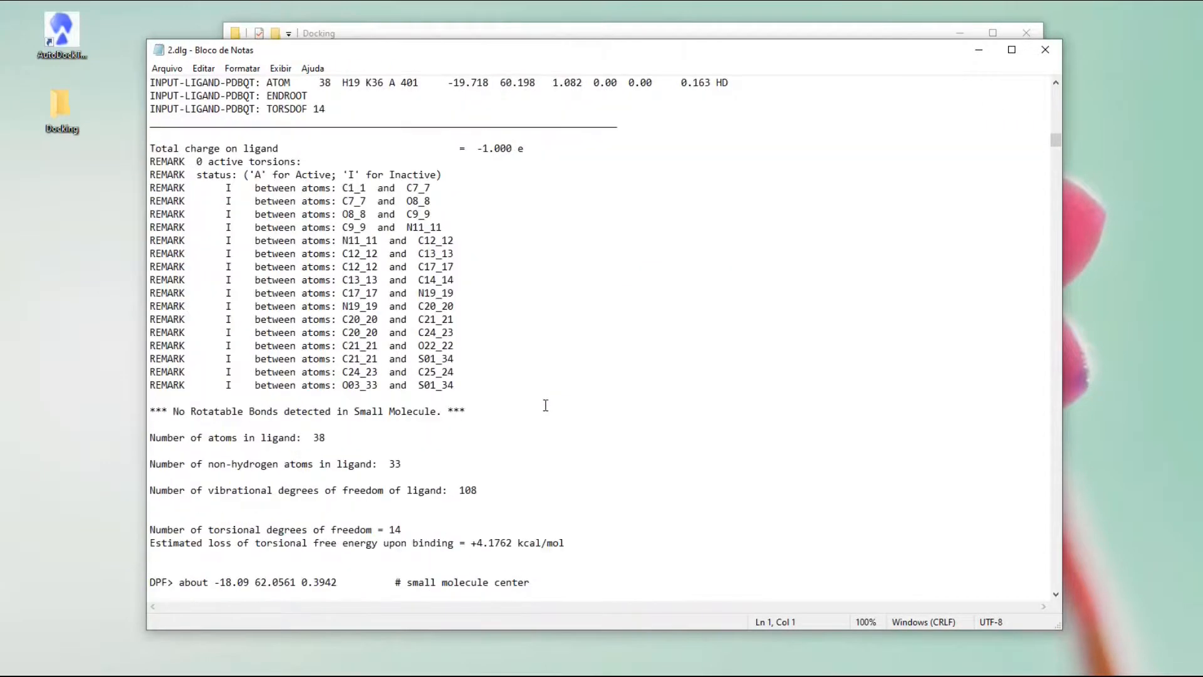
scroll(543, 405, "down", 11)
scroll(540, 407, "down", 20)
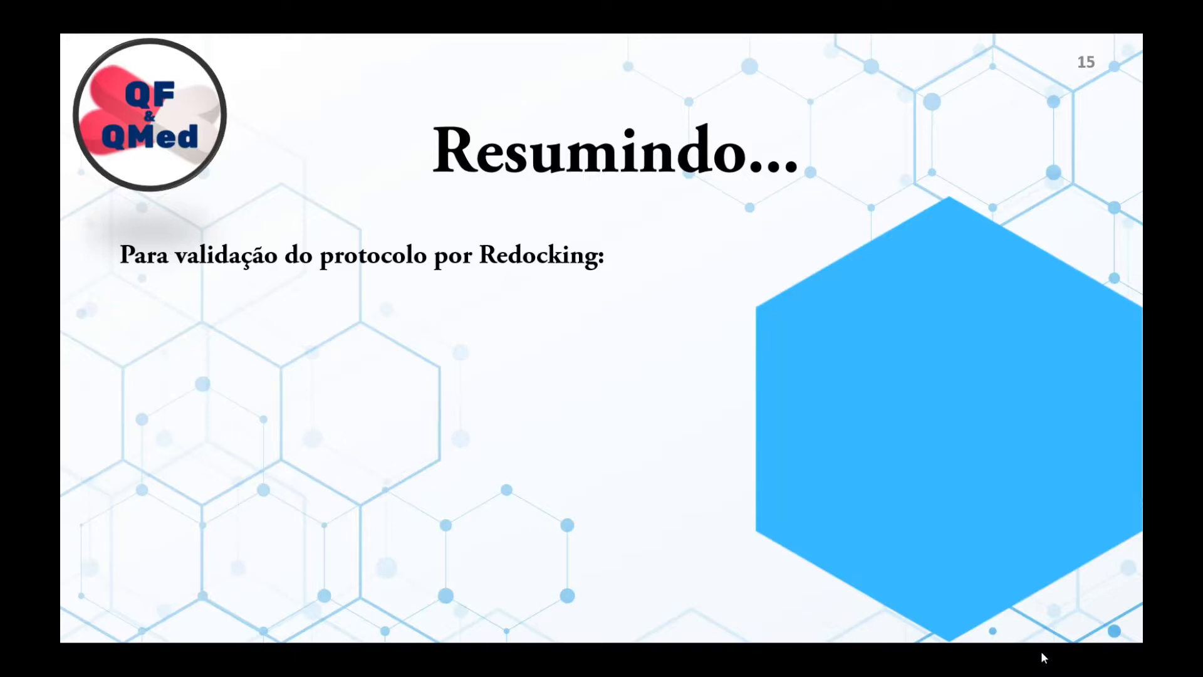
key("Right")
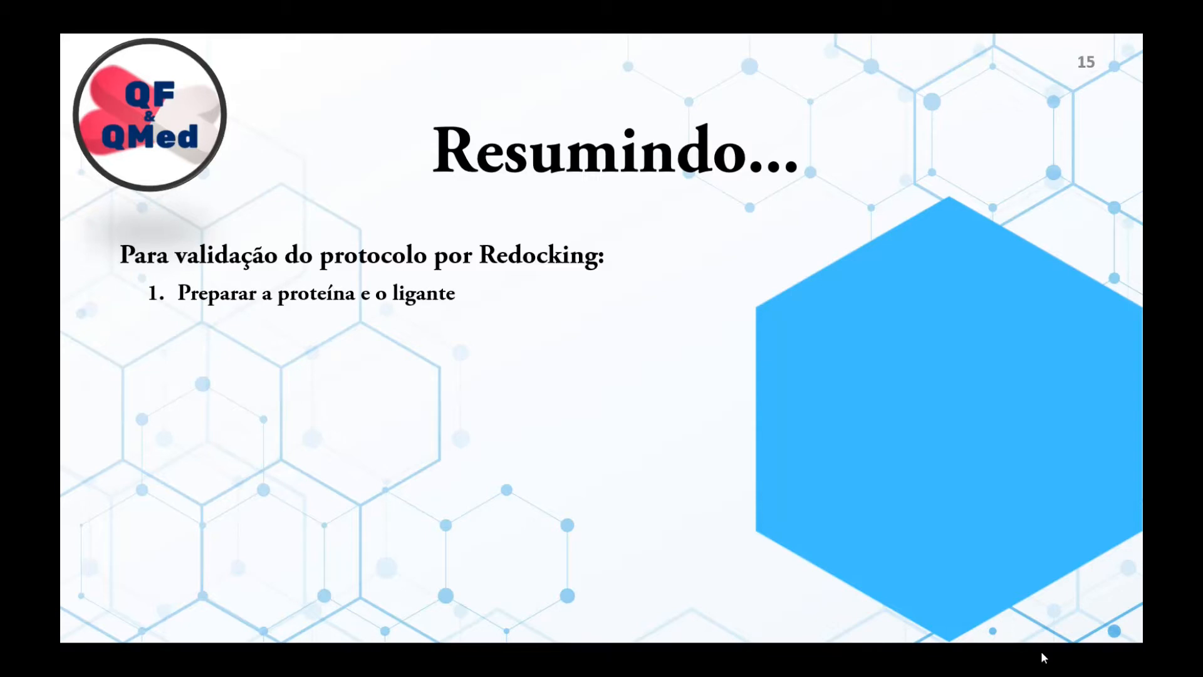